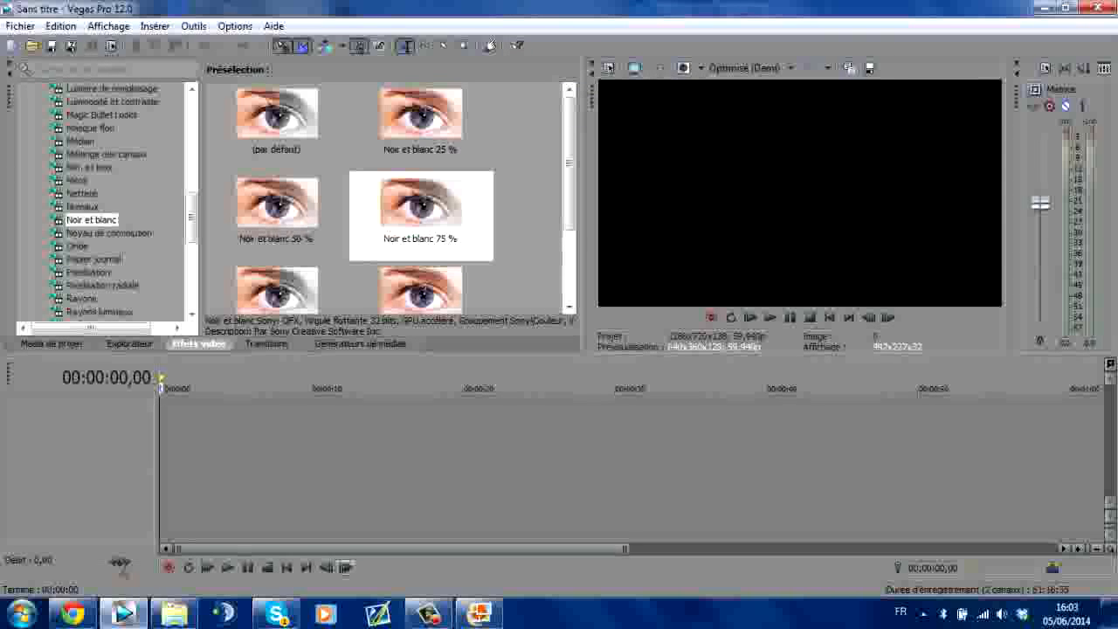
- Look at the Image2 picture in the photo gallery, browse the Montages folder of the Videos library, and close both windows
{"action": "left_click", "coordinate": [479, 613]}
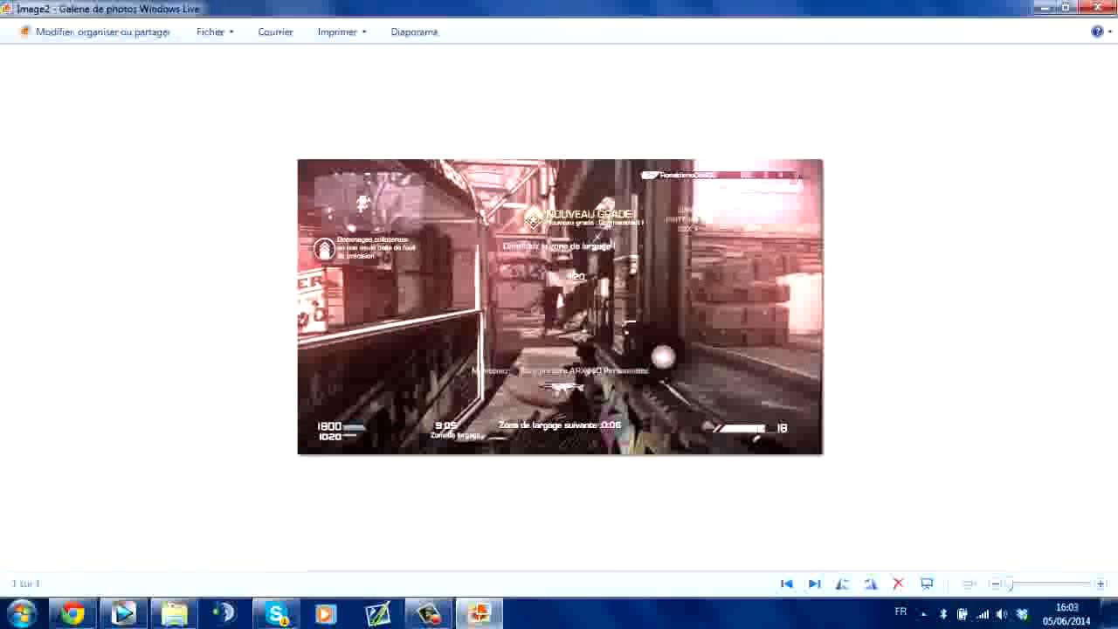
{"action": "left_click", "coordinate": [175, 613]}
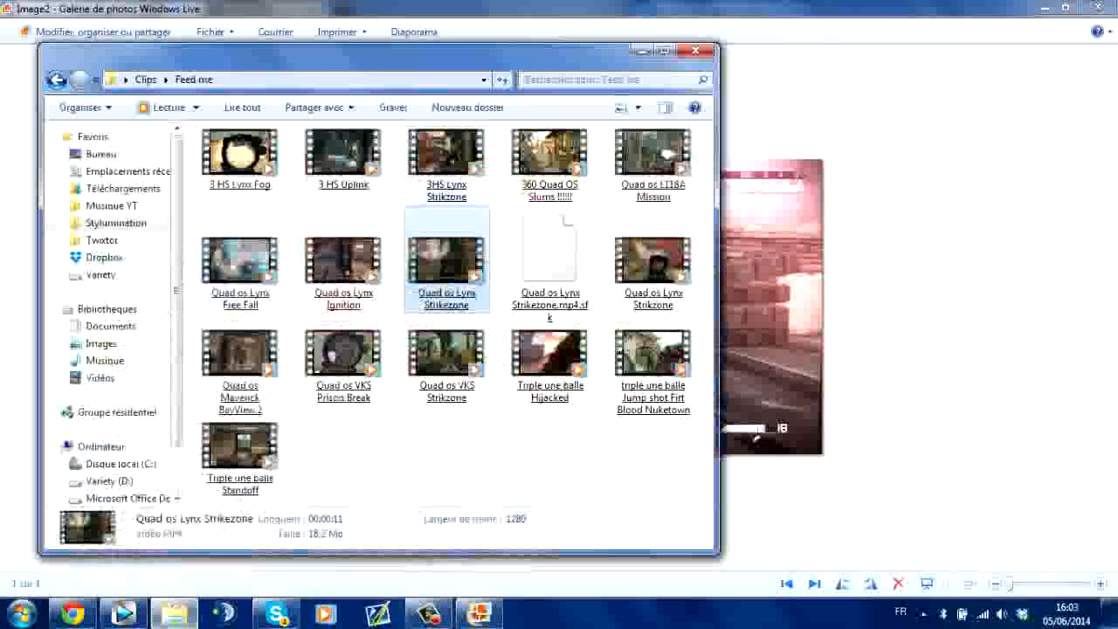
{"action": "left_click", "coordinate": [101, 378]}
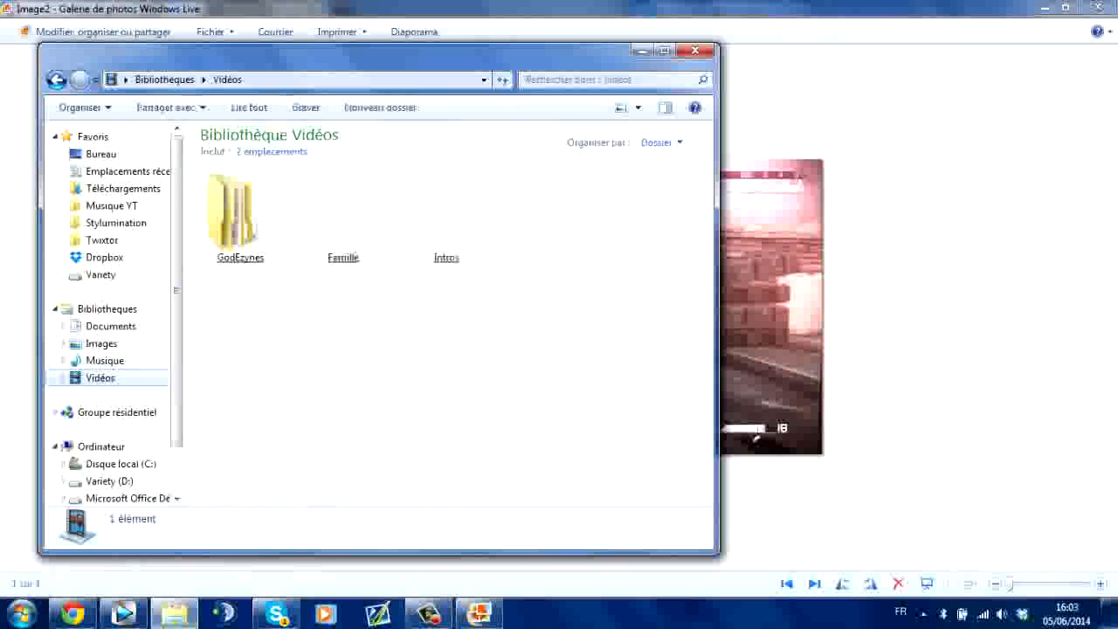
{"action": "left_click", "coordinate": [241, 218]}
{"action": "left_click", "coordinate": [343, 216]}
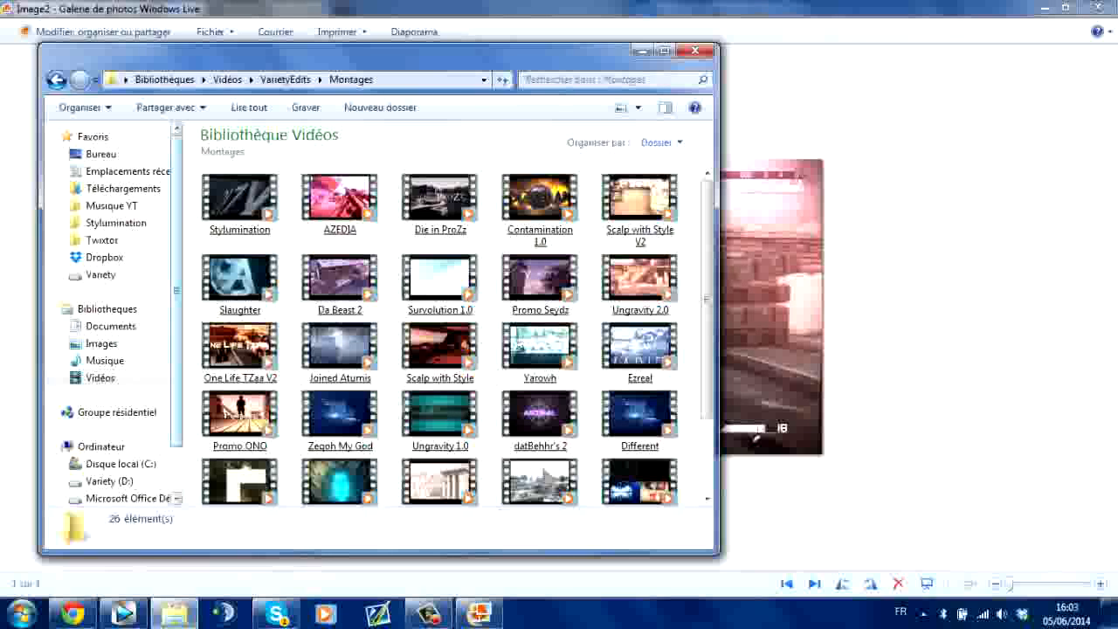
{"action": "mouse_move", "coordinate": [454, 411]}
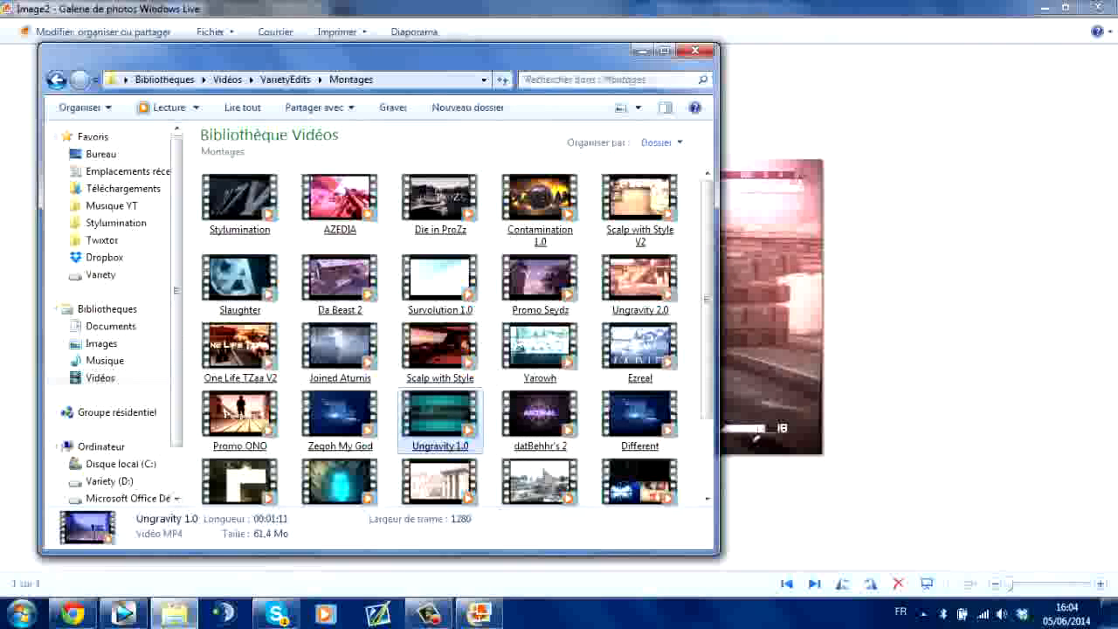
{"action": "left_click", "coordinate": [695, 50]}
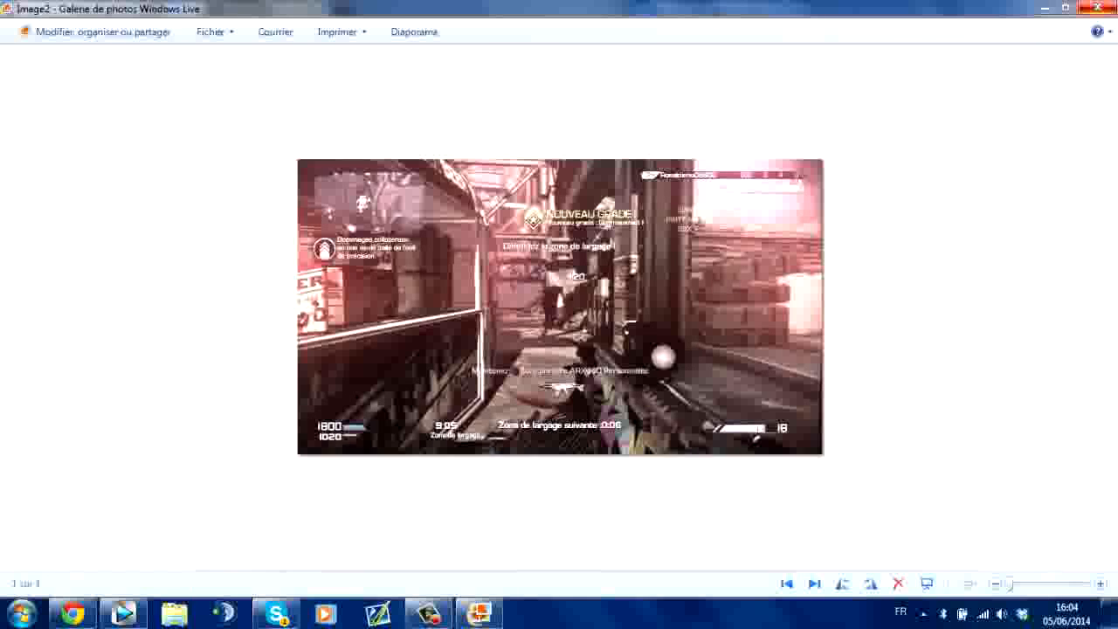
{"action": "left_click", "coordinate": [1097, 8]}
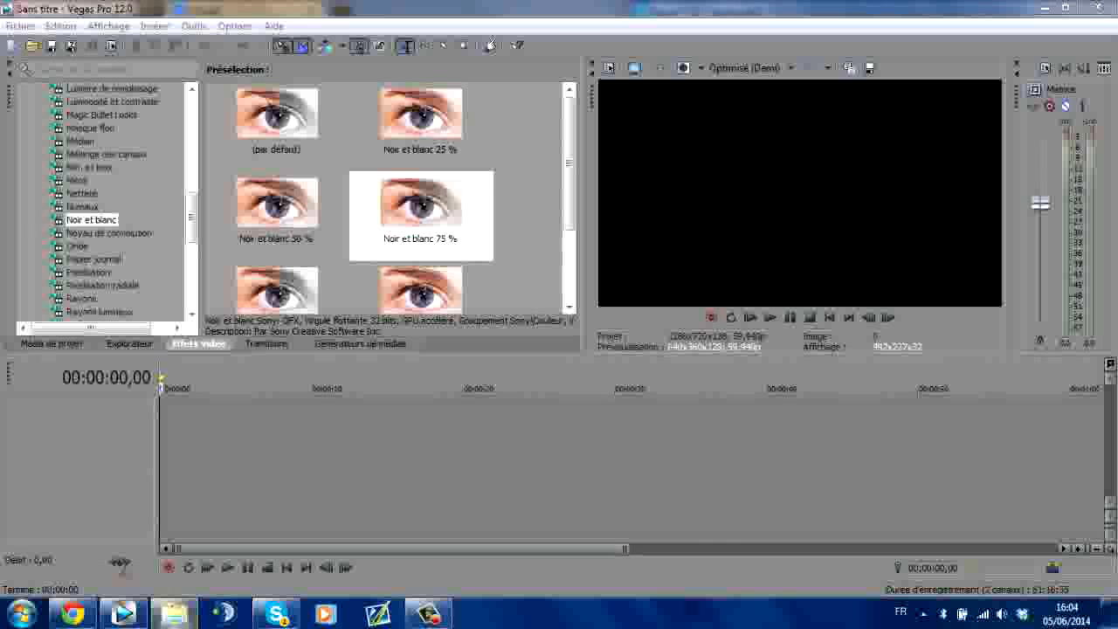
- Add the "3 HS Detour - Styl" clip from the Stylumination folder at the timeline start and trim its end to about 5.5 seconds
{"action": "left_click", "coordinate": [174, 615]}
{"action": "left_click", "coordinate": [116, 223]}
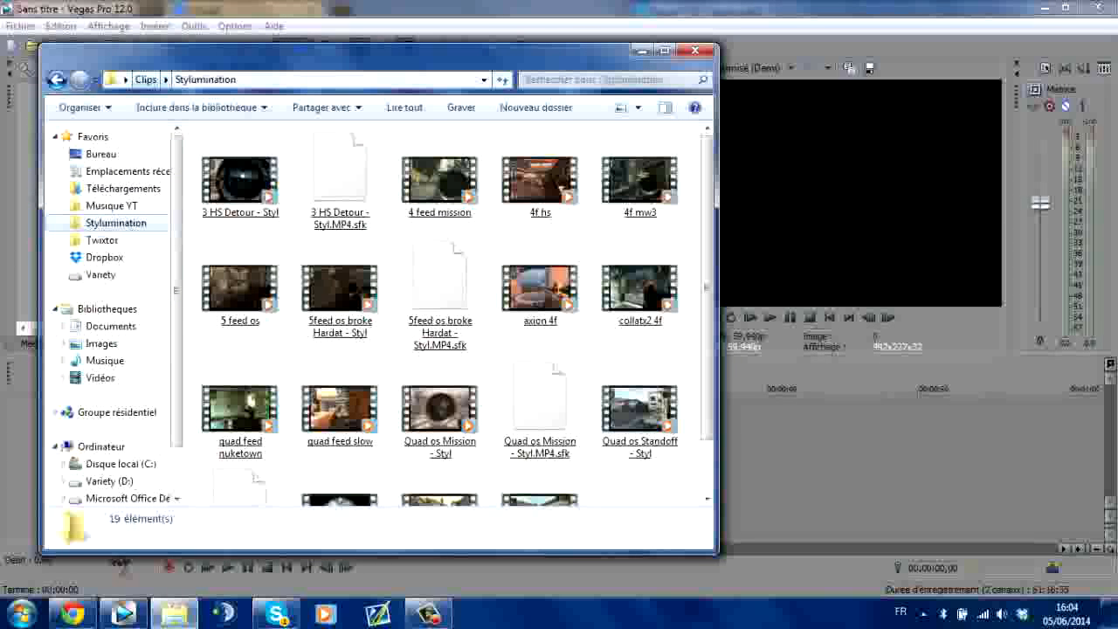
{"action": "left_click_drag", "start_coordinate": [240, 181], "coordinate": [194, 428]}
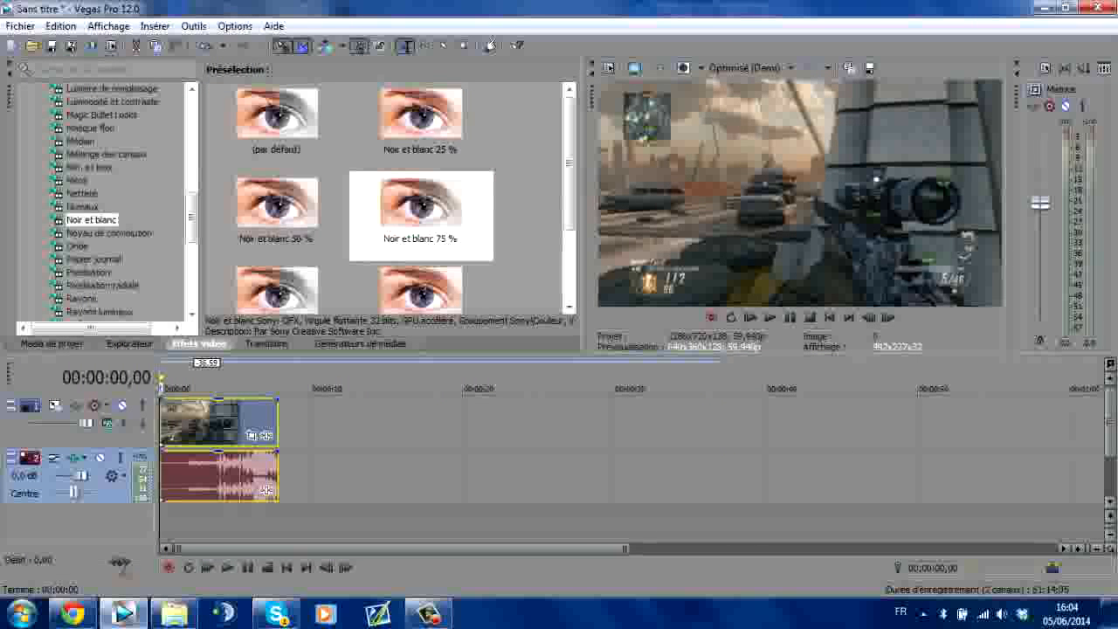
{"action": "left_click_drag", "start_coordinate": [160, 425], "coordinate": [243, 425]}
- In the video event's properties, turn off keeping proportions, enable interlace flicker reduction, and disable resampling
{"action": "right_click", "coordinate": [182, 426]}
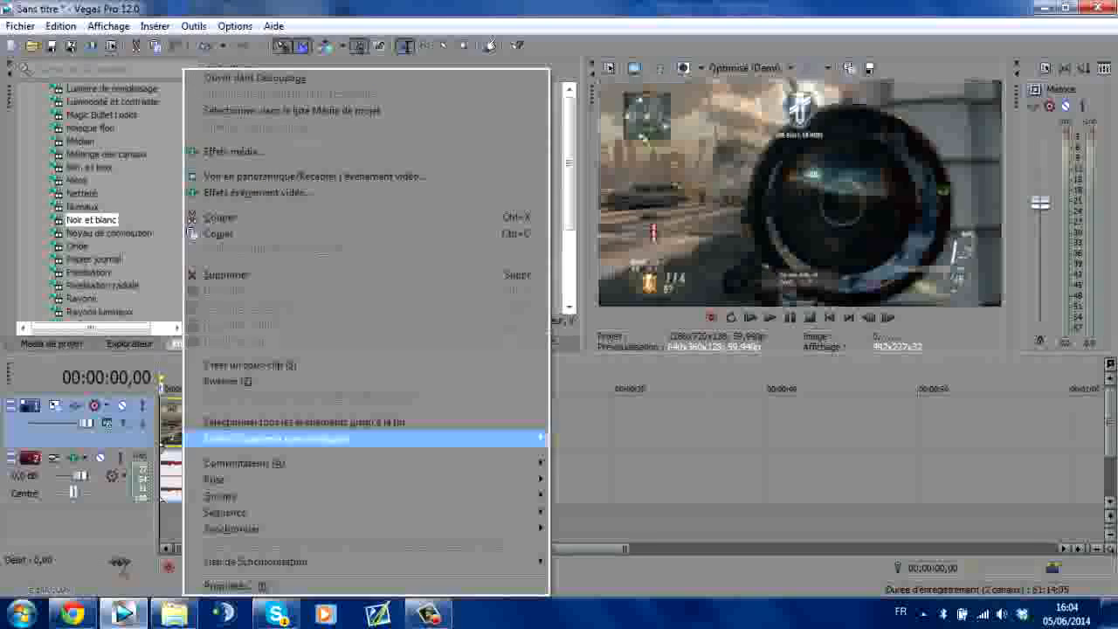
{"action": "left_click", "coordinate": [229, 585]}
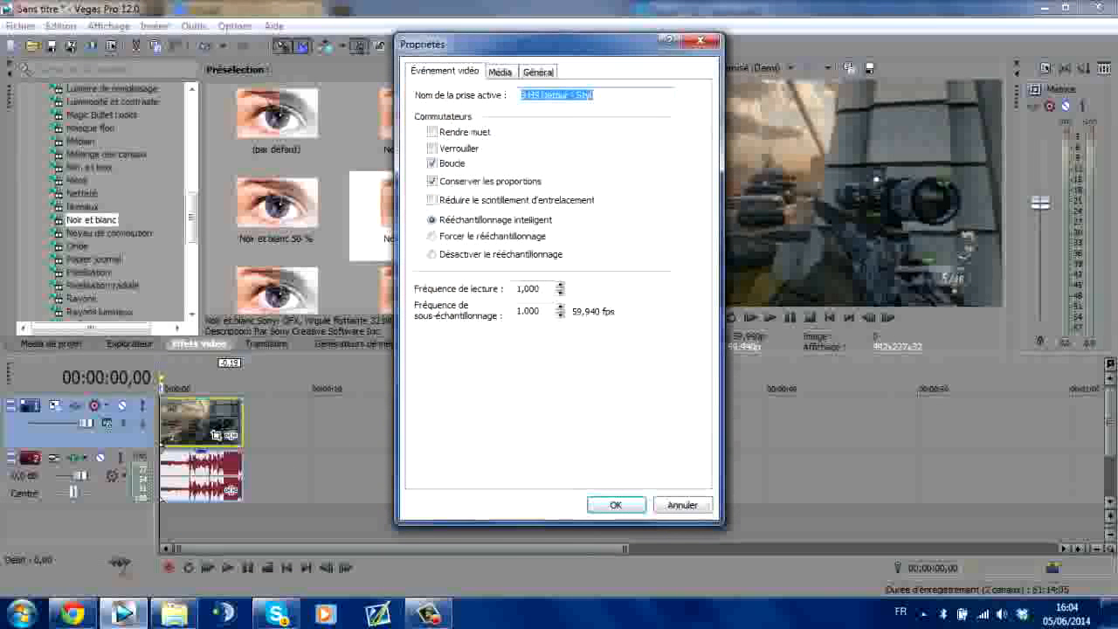
{"action": "left_click", "coordinate": [432, 200]}
{"action": "left_click", "coordinate": [432, 181]}
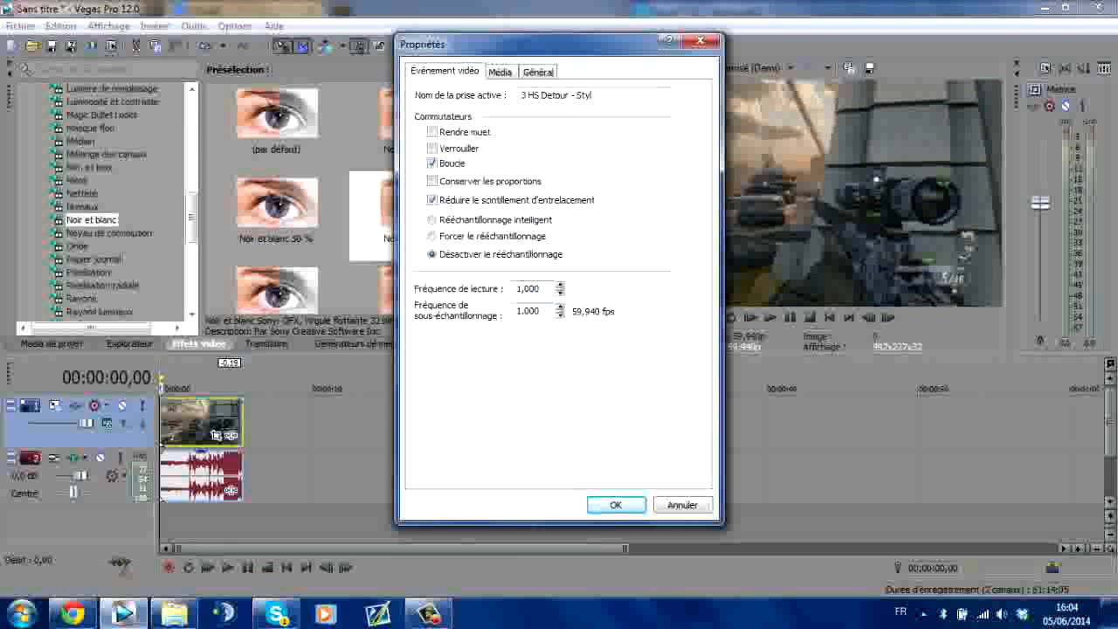
{"action": "key", "text": "Return"}
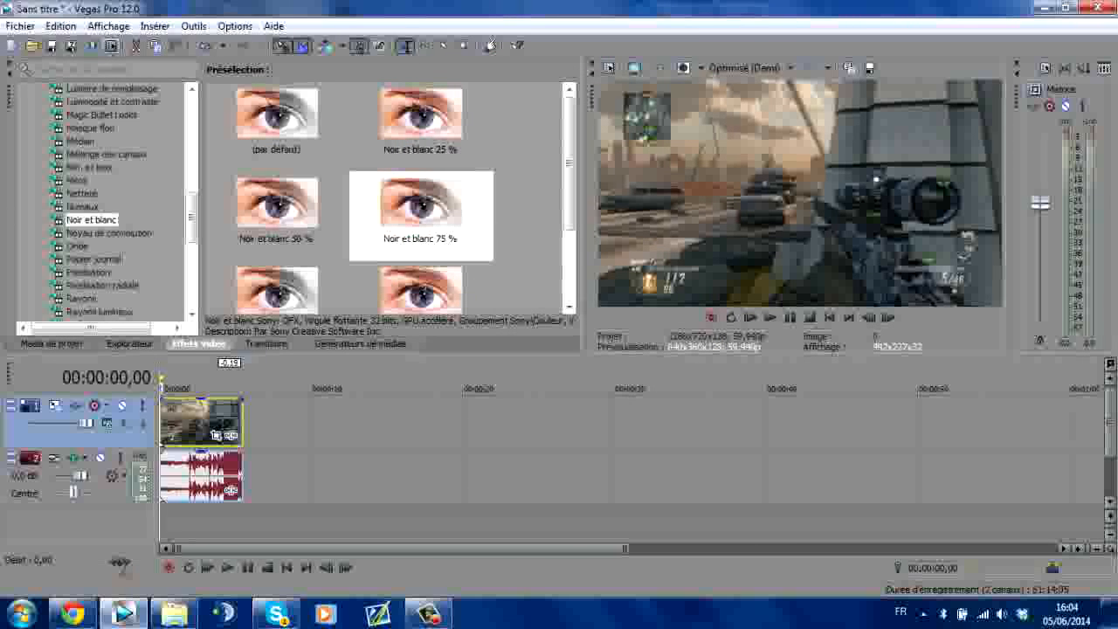
- Set the project template to HD 720-60p (1280x720; 59,940 ips) and apply these settings to all new projects
{"action": "left_click", "coordinate": [111, 45]}
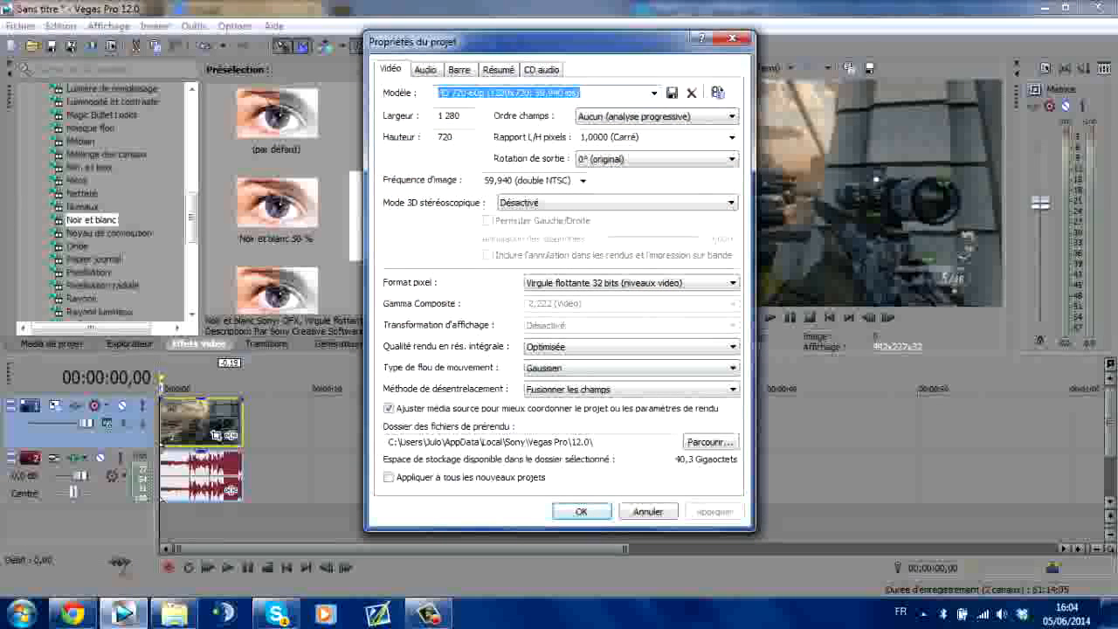
{"action": "left_click", "coordinate": [654, 93]}
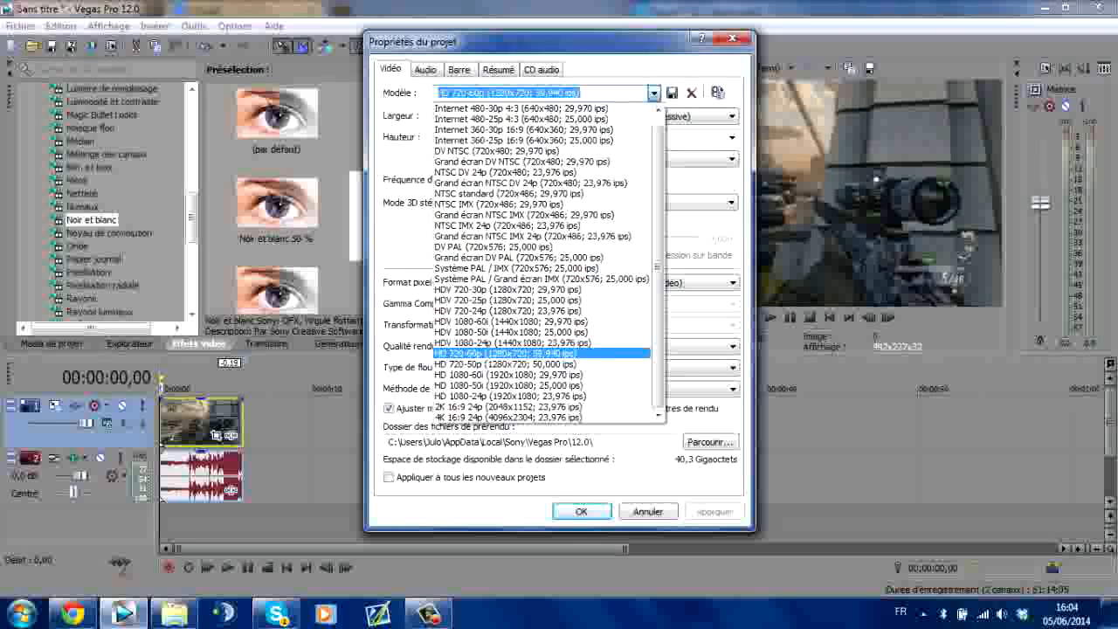
{"action": "left_click", "coordinate": [559, 353]}
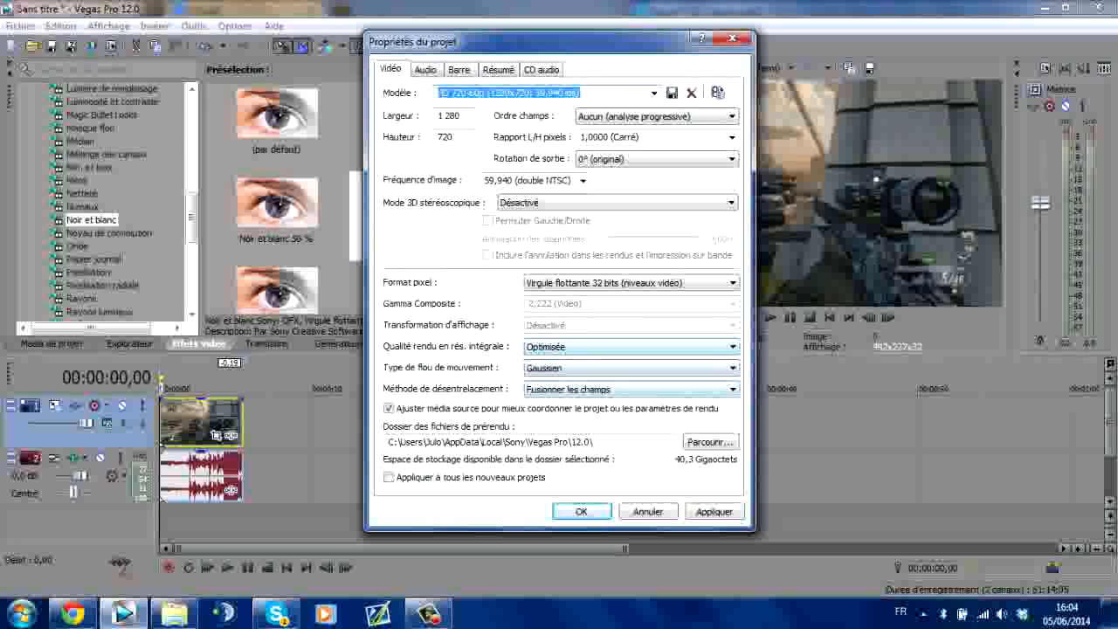
{"action": "left_click", "coordinate": [388, 477]}
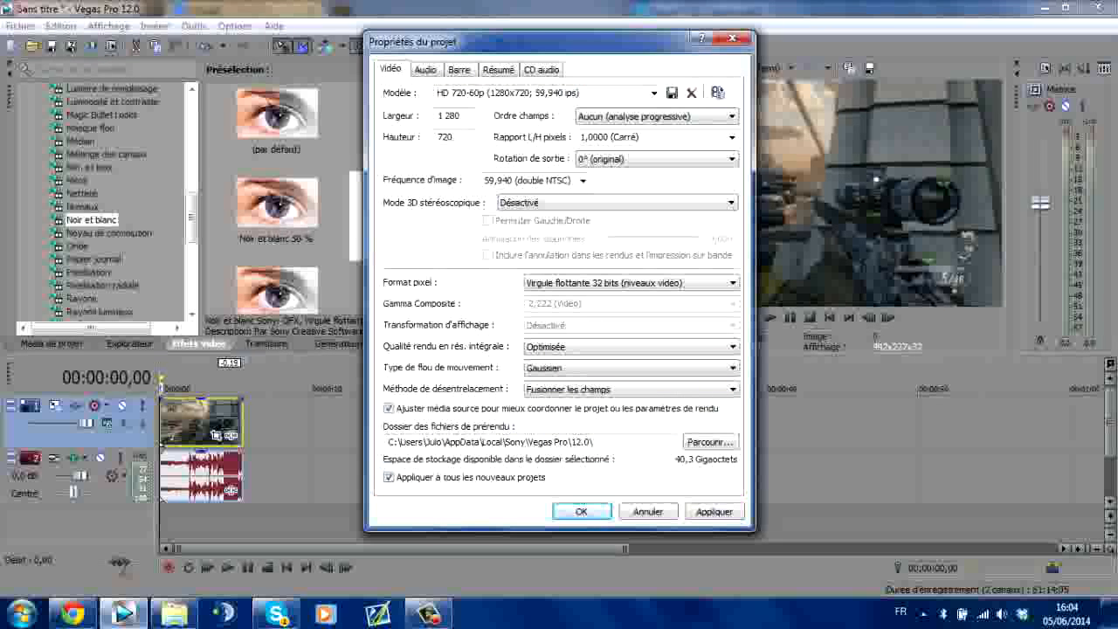
{"action": "key", "text": "Return"}
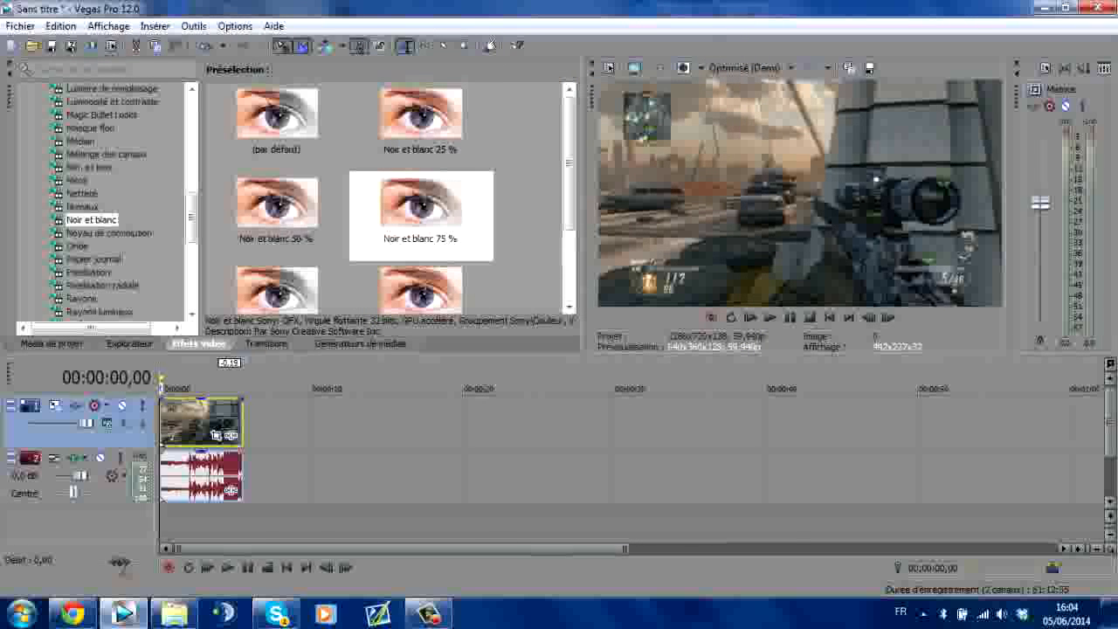
- Play back the start of the trimmed clip and check the available preview quality options
{"action": "scroll", "coordinate": [349, 450], "scroll_direction": "up", "scroll_amount": 3}
{"action": "key", "text": "space"}
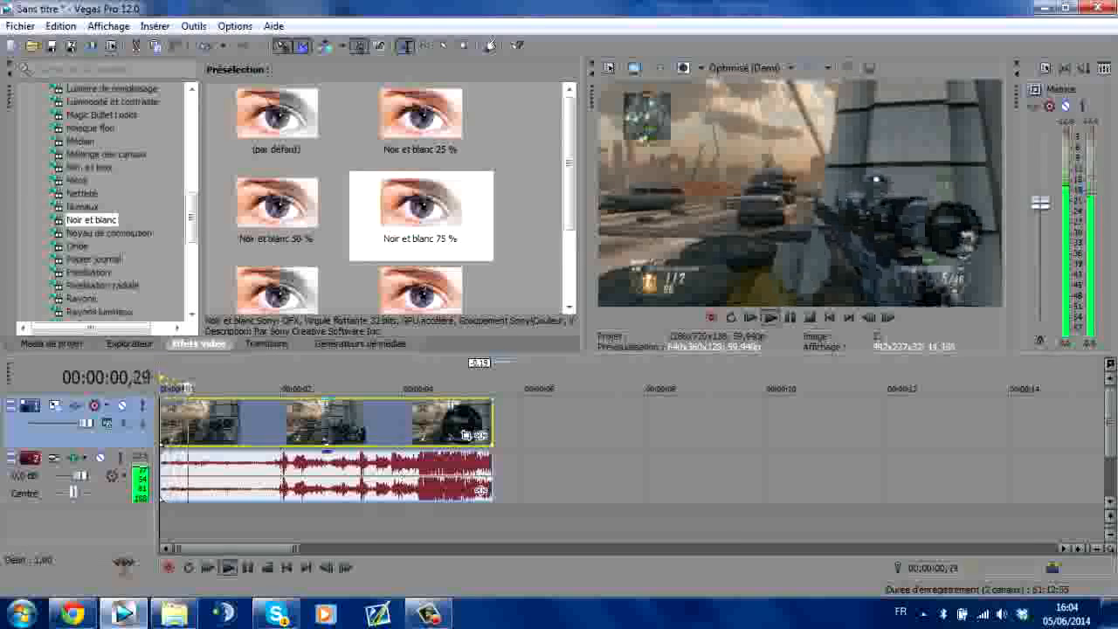
{"action": "key", "text": "space"}
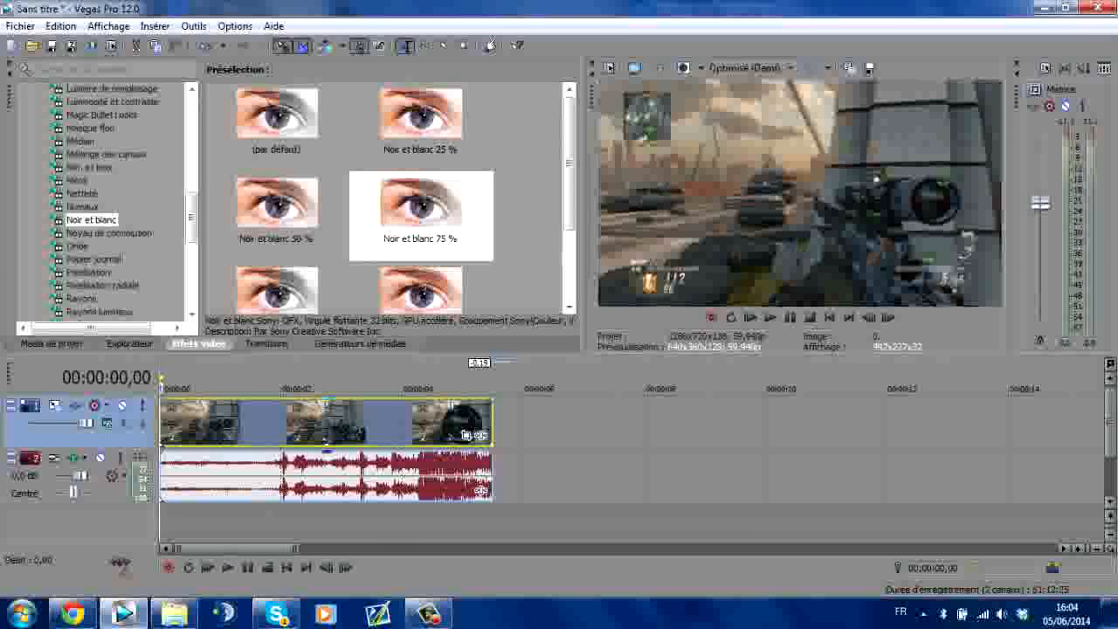
{"action": "left_click", "coordinate": [749, 67]}
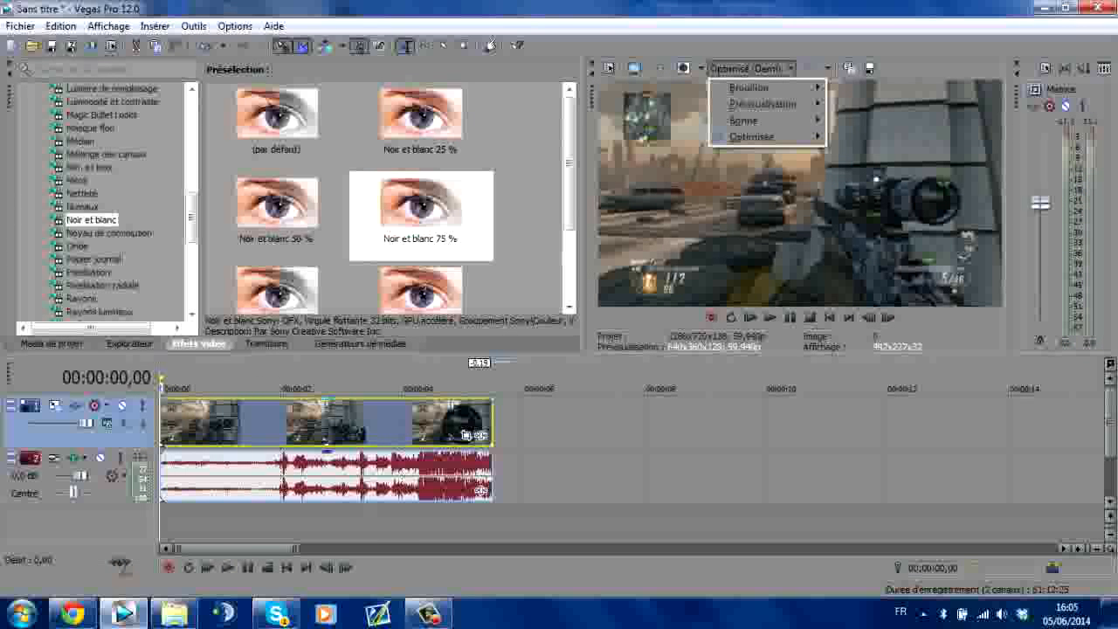
{"action": "key", "text": "Escape"}
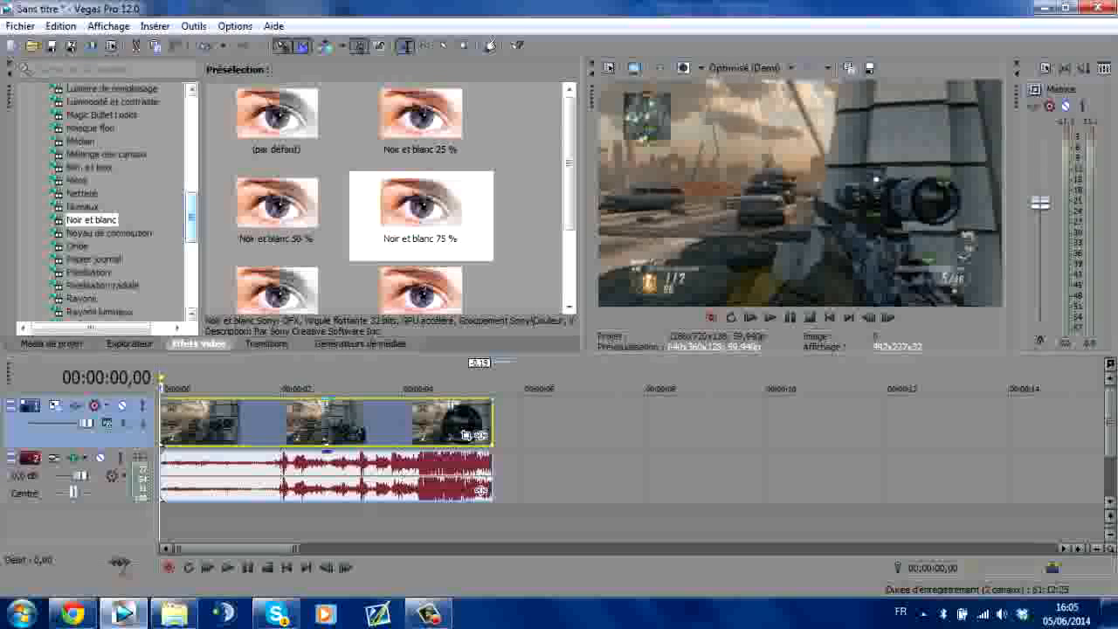
- Apply the Magic Bullet Looks (Default) preset to the video clip and open its look editor
{"action": "left_click", "coordinate": [102, 115]}
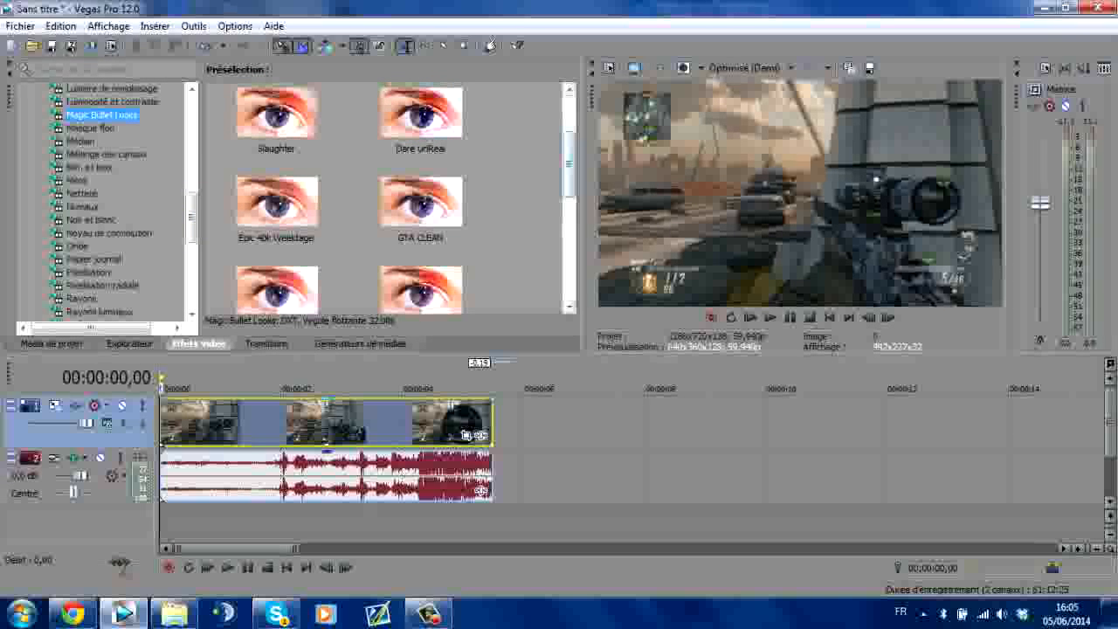
{"action": "scroll", "coordinate": [388, 197], "scroll_direction": "up", "scroll_amount": 2}
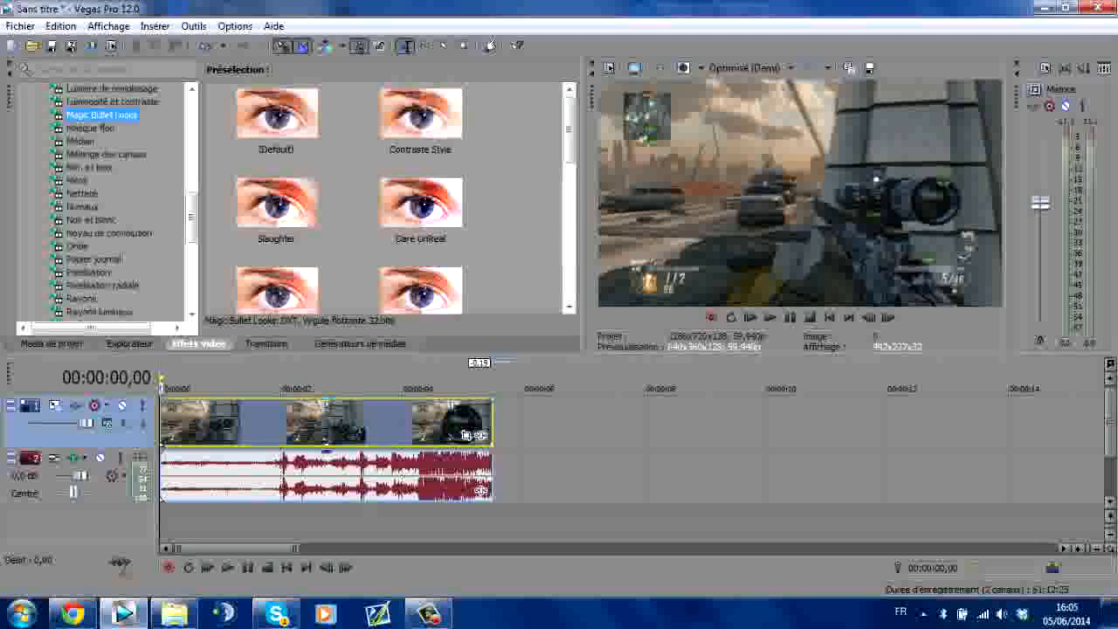
{"action": "scroll", "coordinate": [402, 206], "scroll_direction": "down", "scroll_amount": 8}
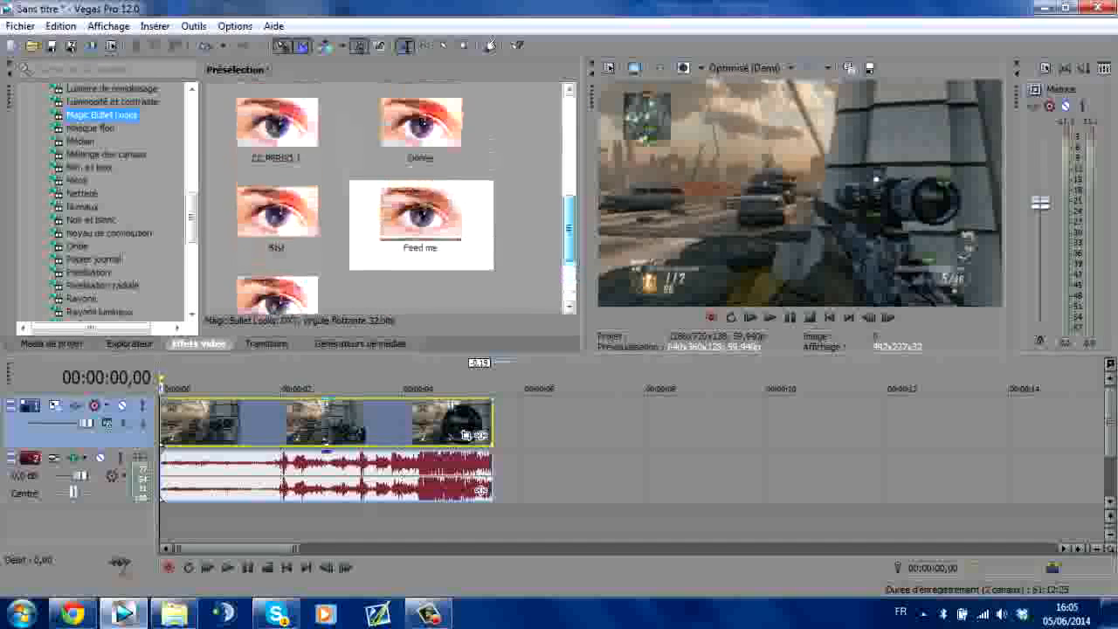
{"action": "left_click_drag", "start_coordinate": [569, 229], "coordinate": [569, 129]}
{"action": "left_click", "coordinate": [276, 122]}
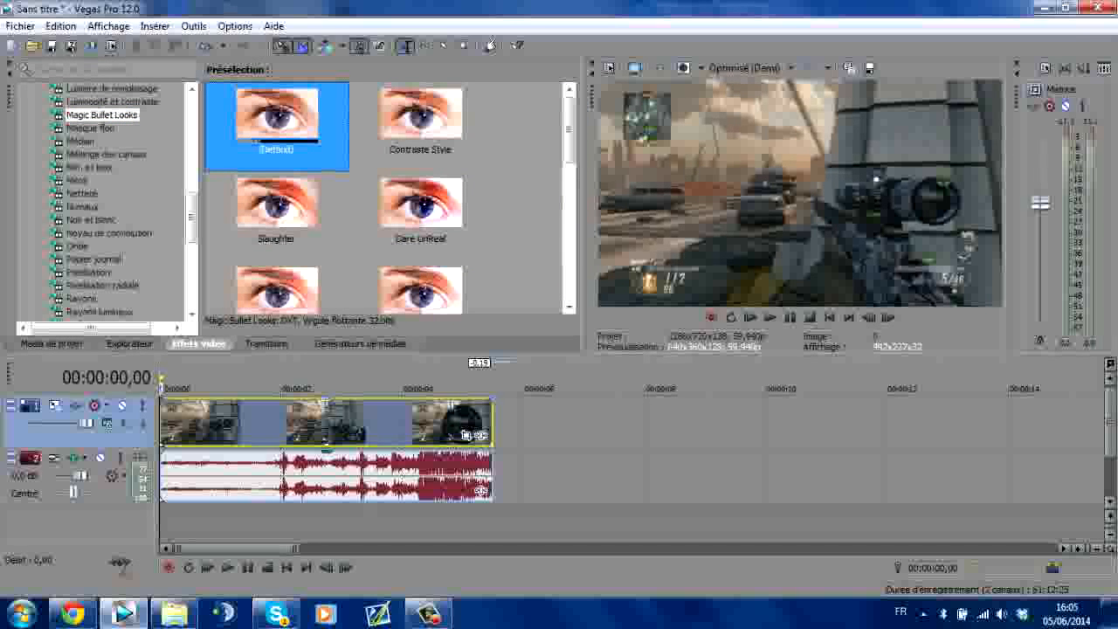
{"action": "left_click_drag", "start_coordinate": [277, 122], "coordinate": [326, 424]}
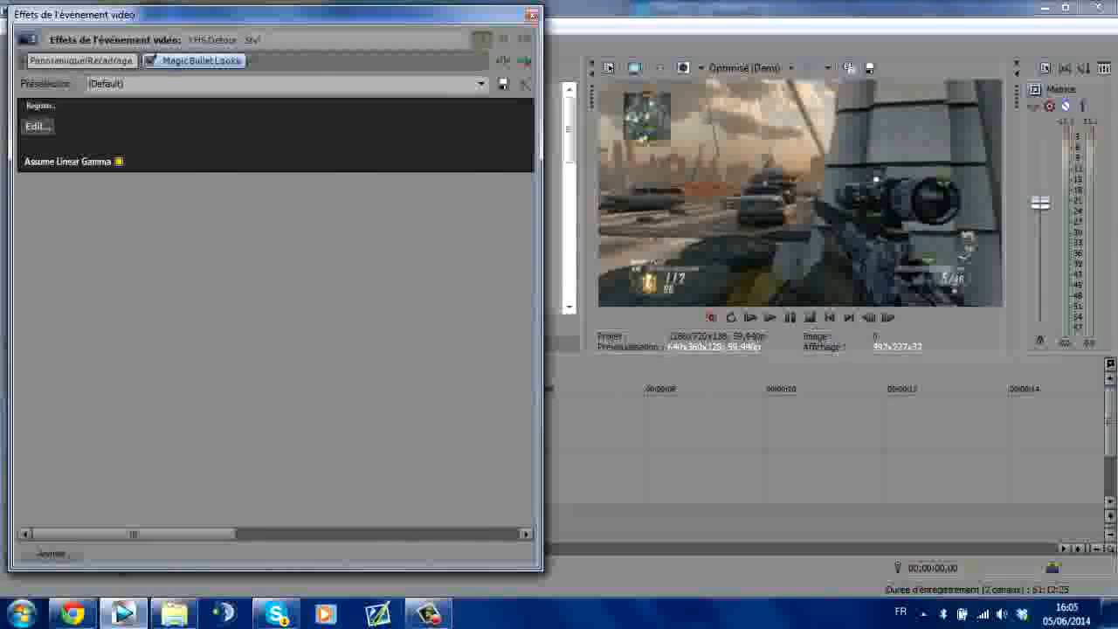
{"action": "left_click", "coordinate": [37, 126]}
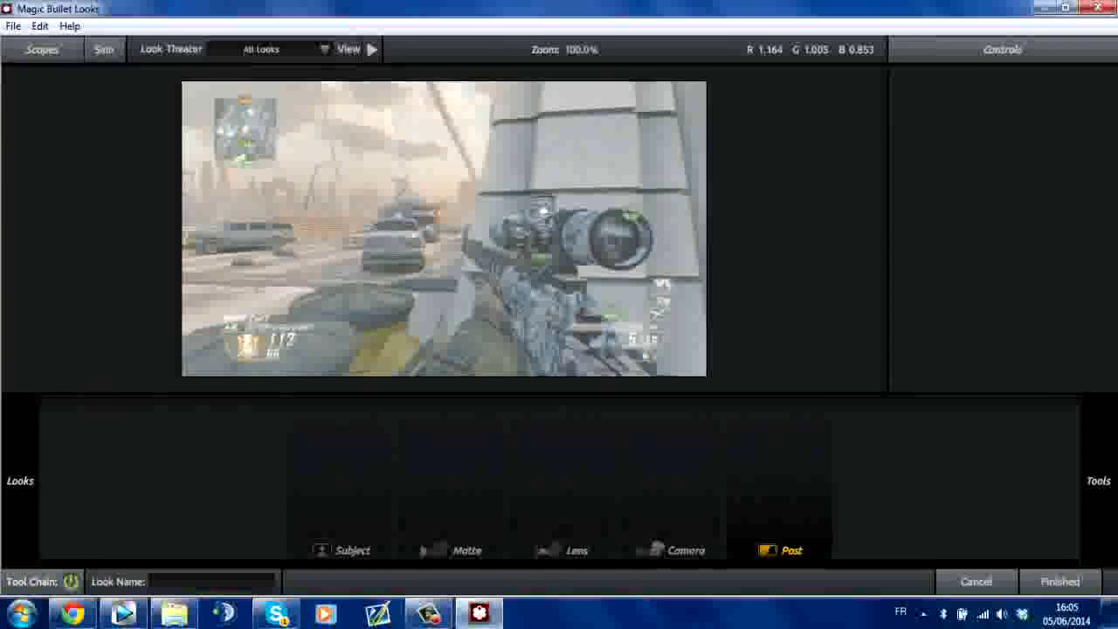
- Look through the available Post tools and the presets in the Basic looks category
{"action": "mouse_move", "coordinate": [19, 480]}
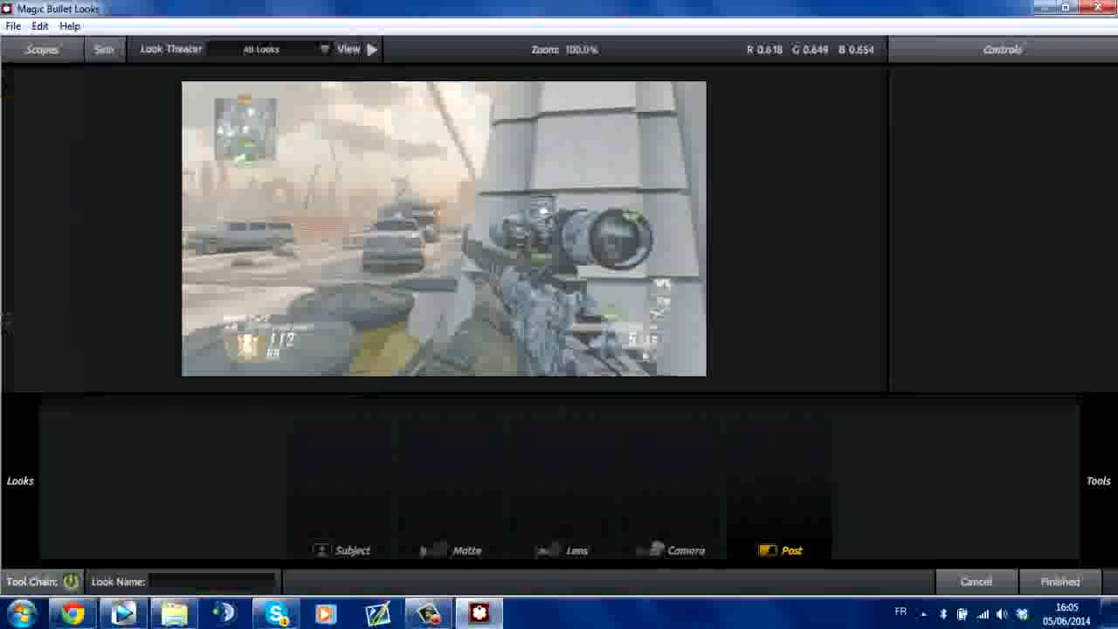
{"action": "mouse_move", "coordinate": [1098, 480]}
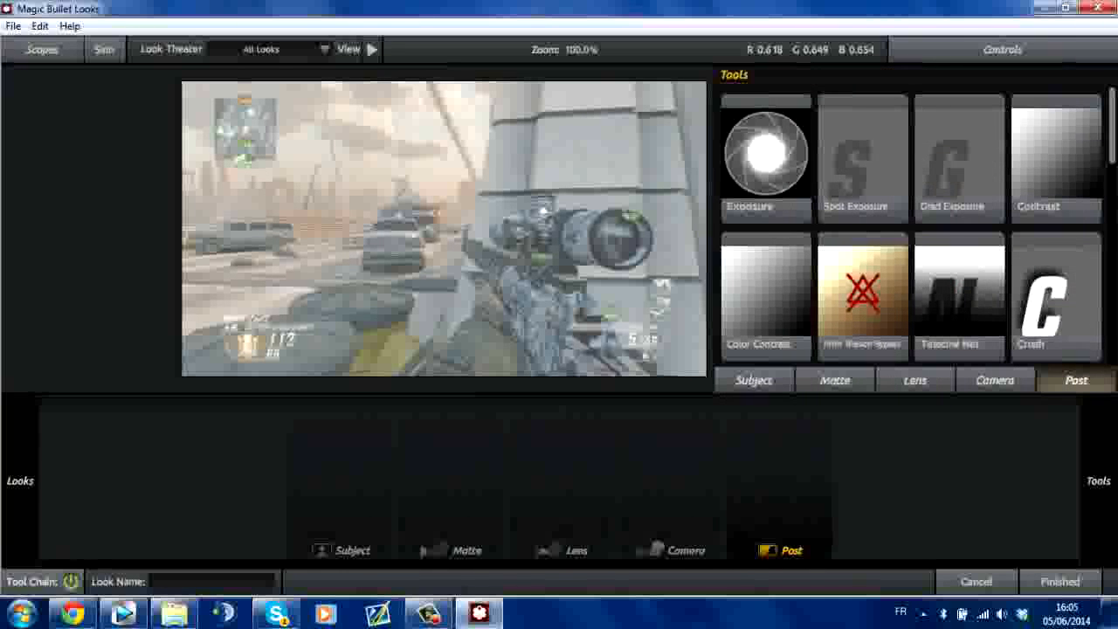
{"action": "scroll", "coordinate": [910, 227], "scroll_direction": "down", "scroll_amount": 8}
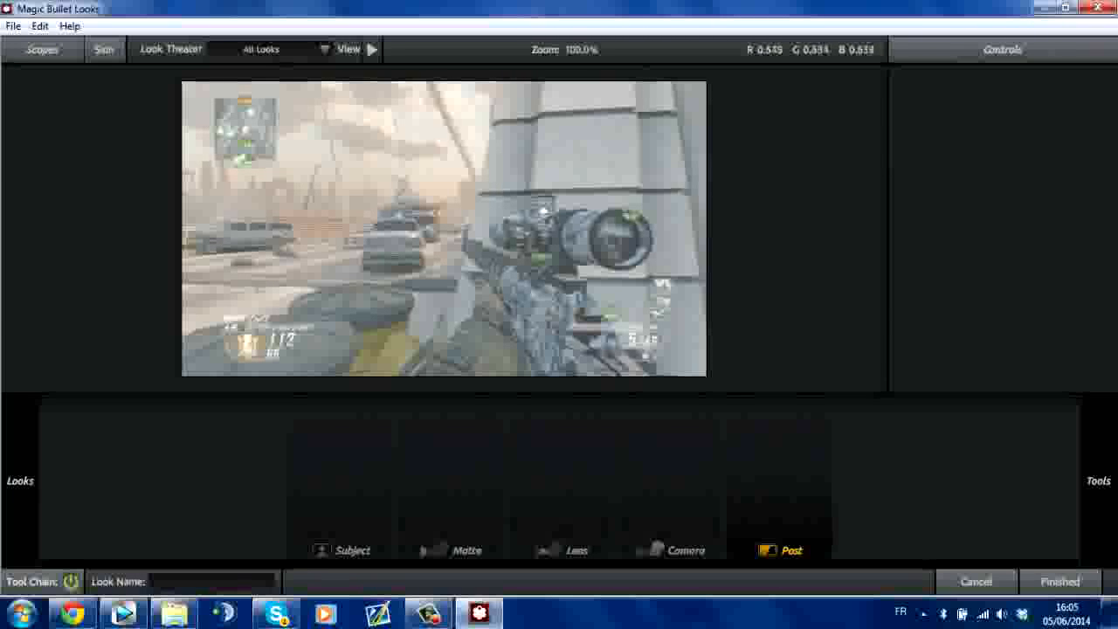
{"action": "left_click", "coordinate": [40, 94]}
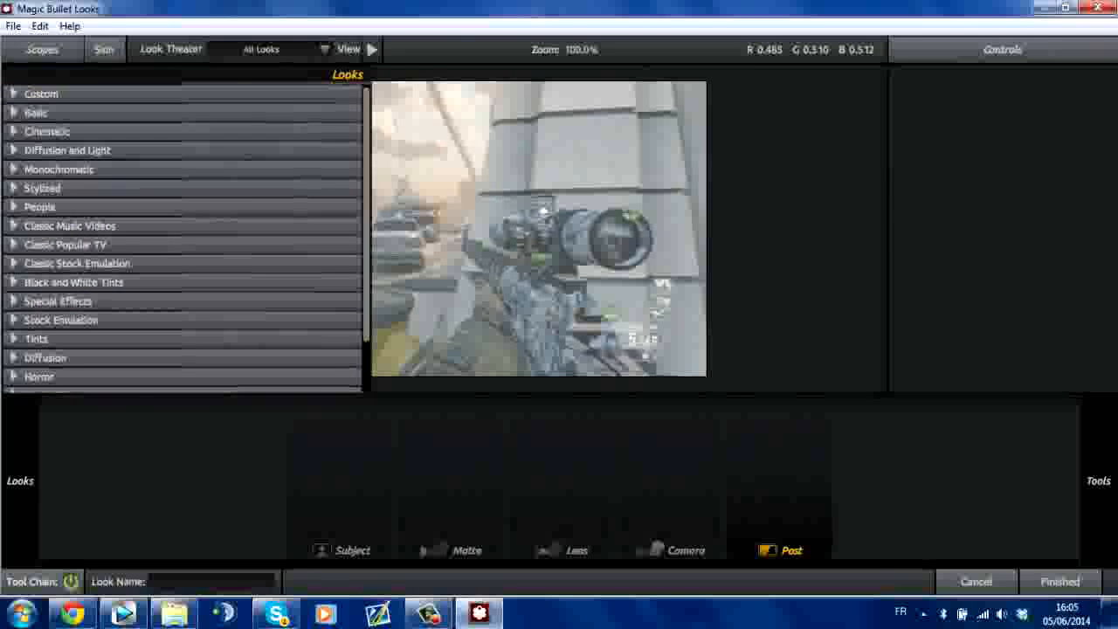
{"action": "left_click", "coordinate": [35, 112]}
{"action": "scroll", "coordinate": [188, 236], "scroll_direction": "down", "scroll_amount": 1}
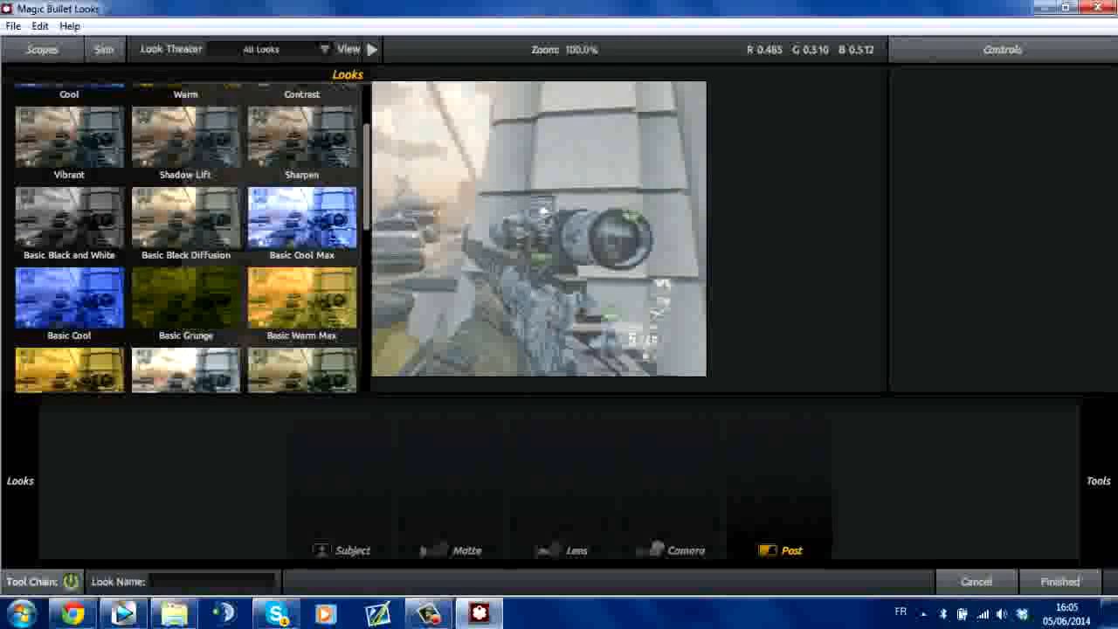
{"action": "scroll", "coordinate": [188, 236], "scroll_direction": "up", "scroll_amount": 2}
{"action": "left_click", "coordinate": [36, 112]}
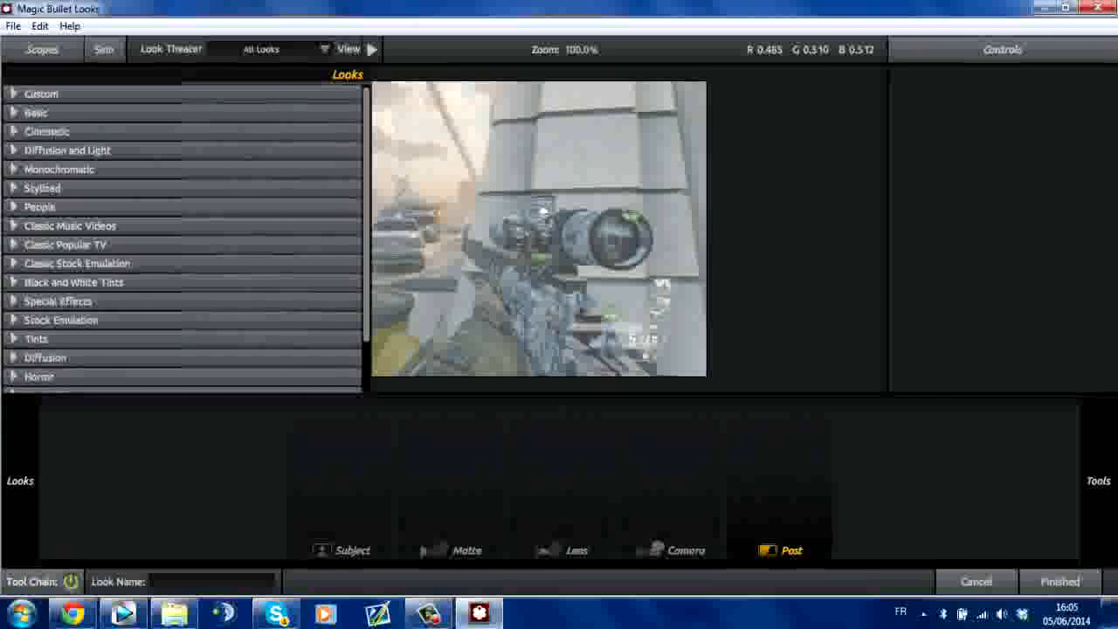
- Apply the Miami look from the Cinematic category to the clip
{"action": "left_click", "coordinate": [47, 132]}
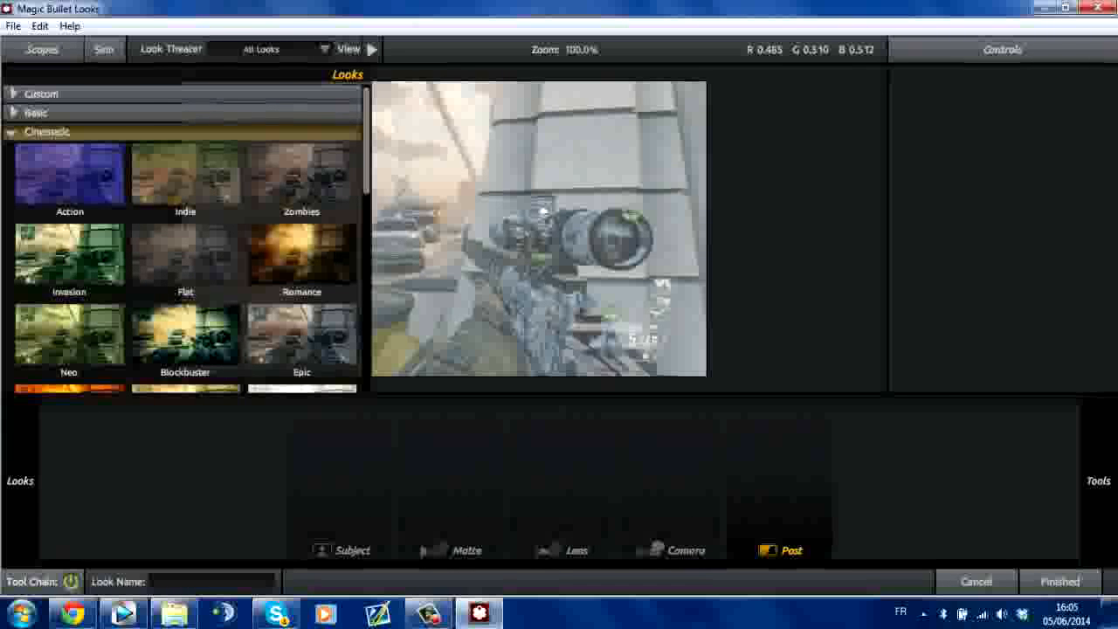
{"action": "scroll", "coordinate": [187, 236], "scroll_direction": "down", "scroll_amount": 5}
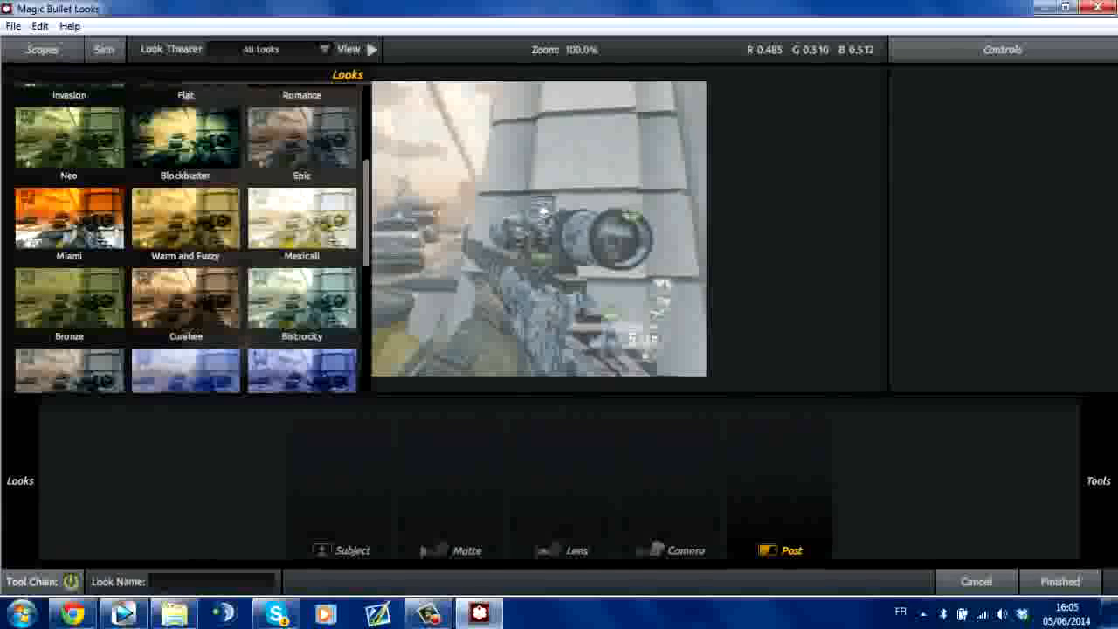
{"action": "left_click", "coordinate": [69, 218]}
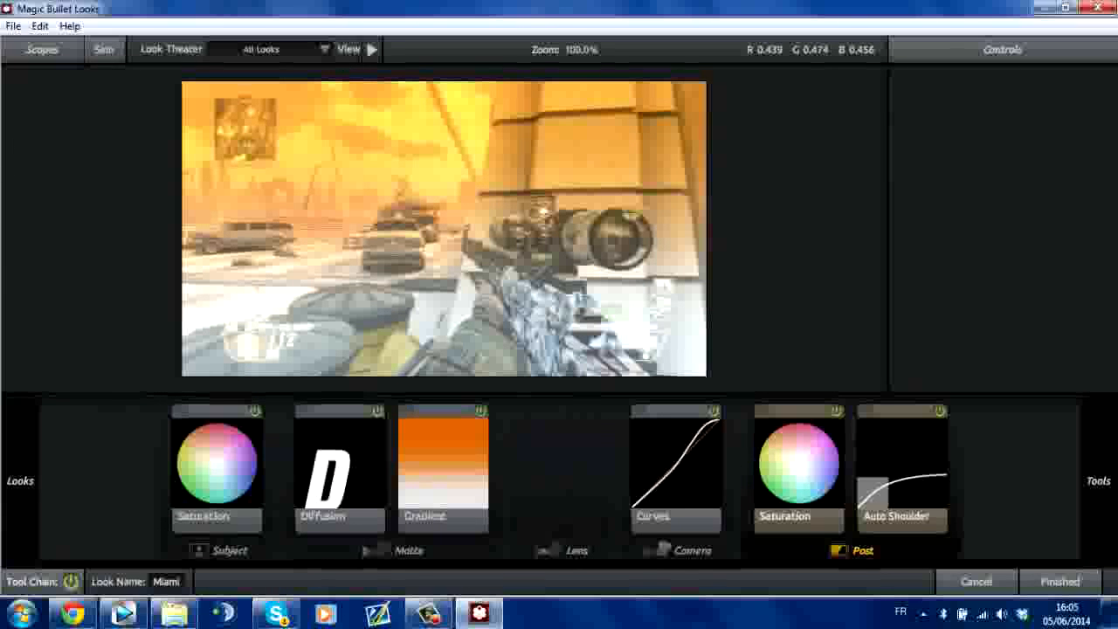
- Remove all of the Miami look's tools from the tool chain, including Saturation, Gradient, Curves and Diffusion
{"action": "mouse_move", "coordinate": [19, 481]}
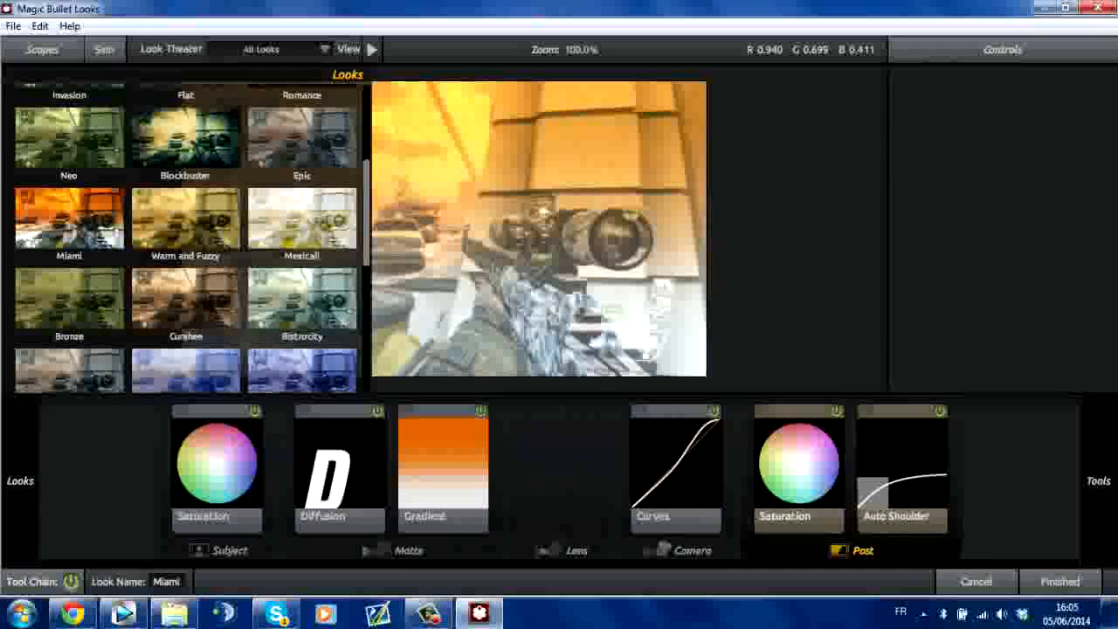
{"action": "left_click_drag", "start_coordinate": [216, 462], "coordinate": [1057, 148]}
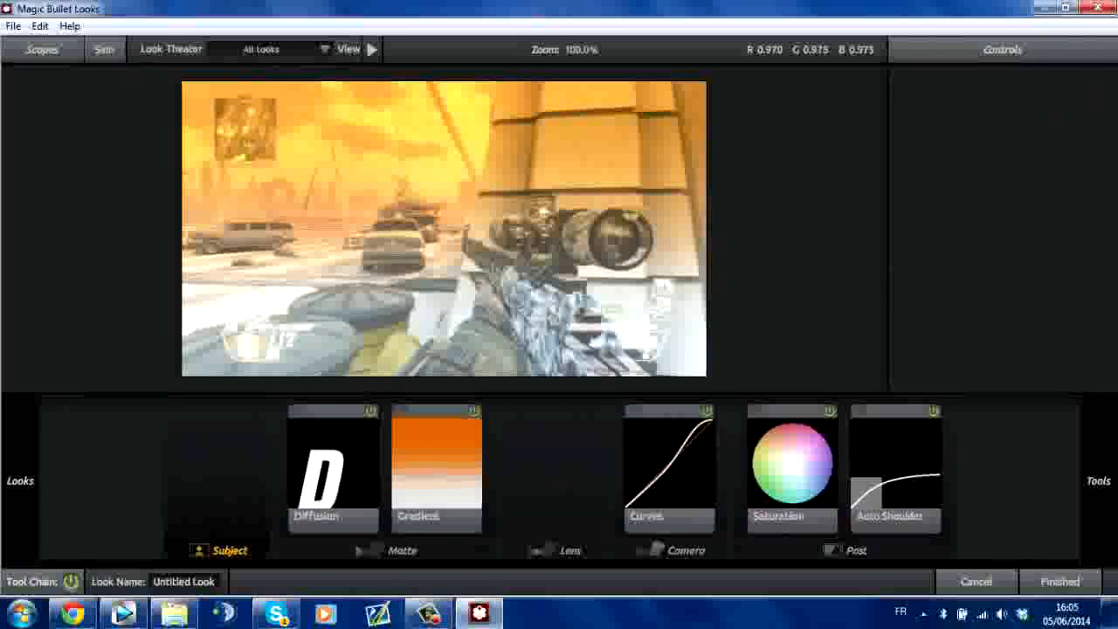
{"action": "left_click_drag", "start_coordinate": [436, 463], "coordinate": [965, 236]}
{"action": "left_click_drag", "start_coordinate": [741, 463], "coordinate": [998, 262]}
{"action": "left_click_drag", "start_coordinate": [792, 463], "coordinate": [987, 279]}
{"action": "left_click_drag", "start_coordinate": [669, 463], "coordinate": [978, 244]}
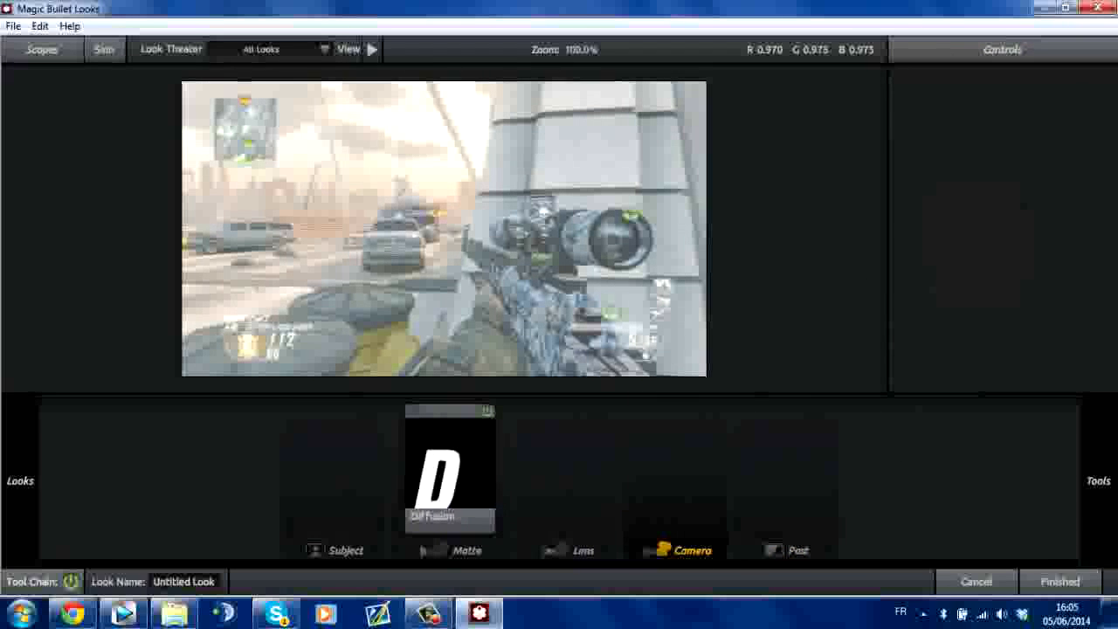
{"action": "left_click_drag", "start_coordinate": [436, 463], "coordinate": [917, 236]}
- Collapse the Cinematic category and expand the Custom looks category
{"action": "mouse_move", "coordinate": [20, 480]}
{"action": "scroll", "coordinate": [184, 244], "scroll_direction": "up", "scroll_amount": 3}
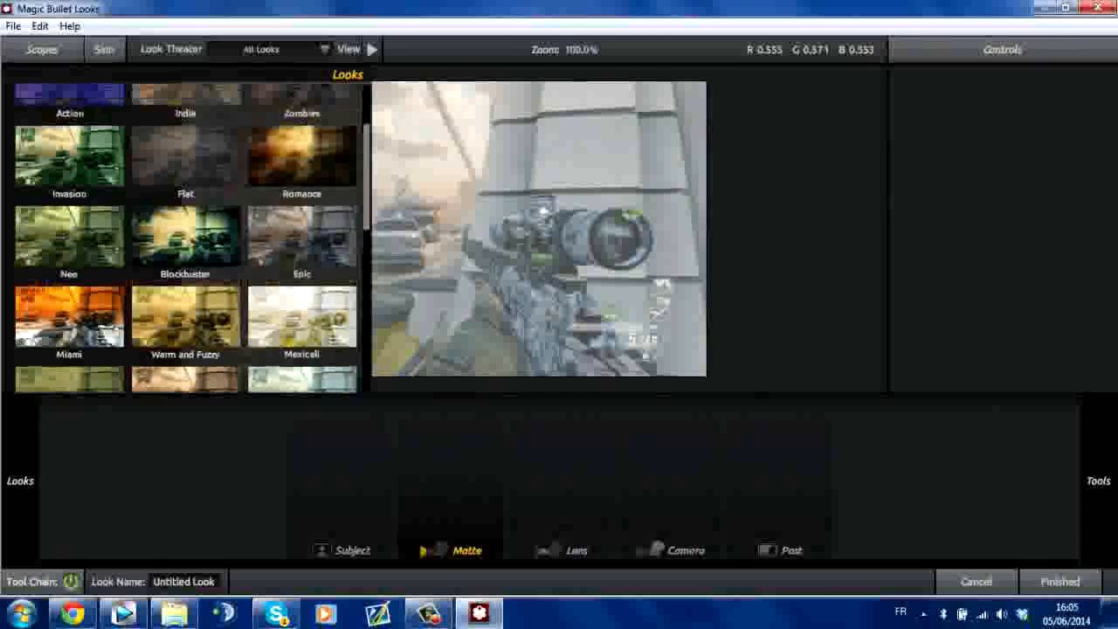
{"action": "left_click", "coordinate": [47, 132]}
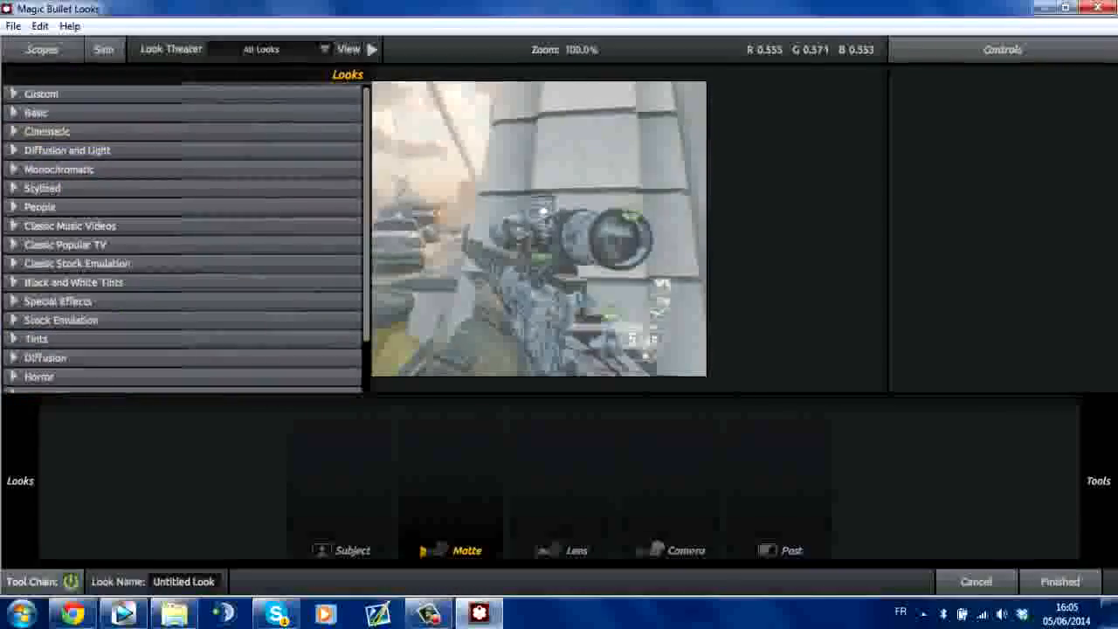
{"action": "left_click", "coordinate": [41, 94]}
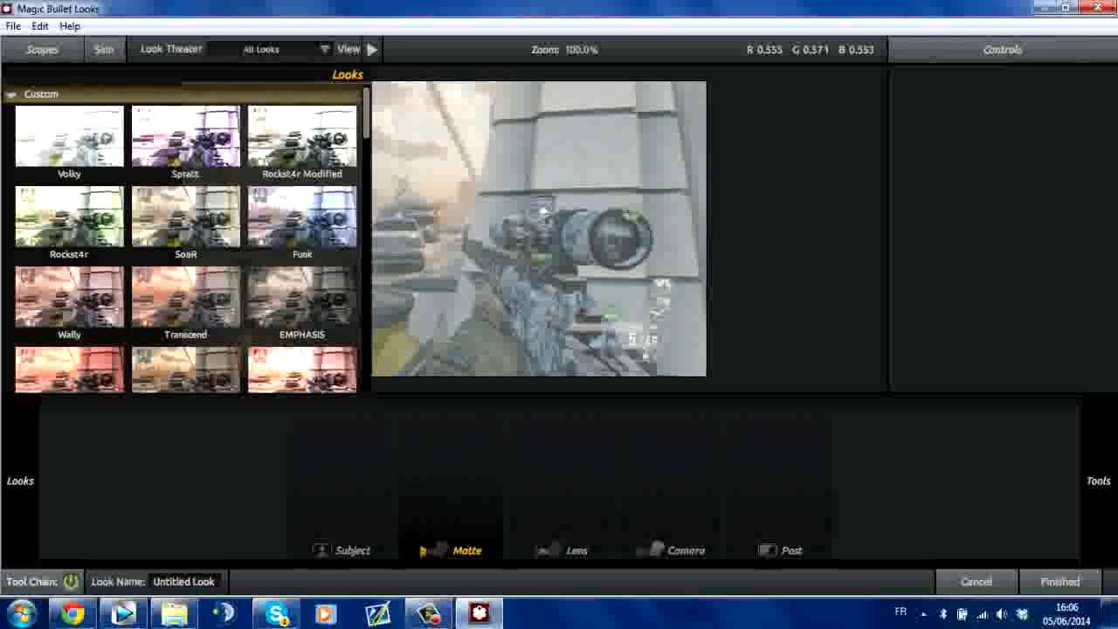
- Switch to Windows Explorer and open AppData\Local\LooksBuilder\Looks\Custom in the user's profile folder
{"action": "left_click", "coordinate": [21, 612]}
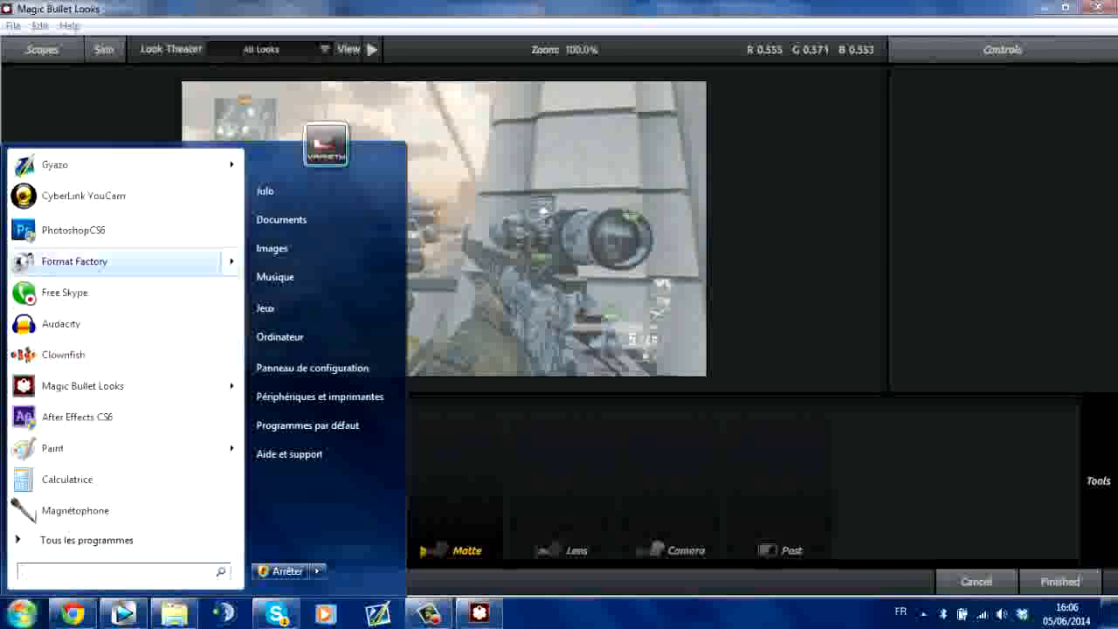
{"action": "left_click", "coordinate": [306, 191]}
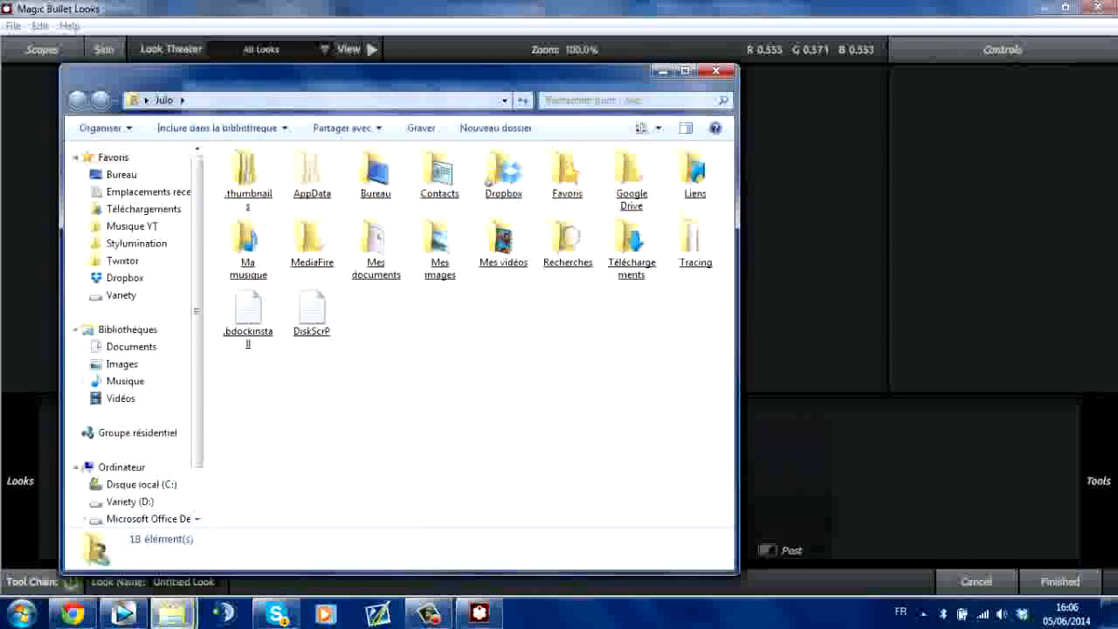
{"action": "left_click", "coordinate": [21, 612]}
{"action": "left_click", "coordinate": [264, 190]}
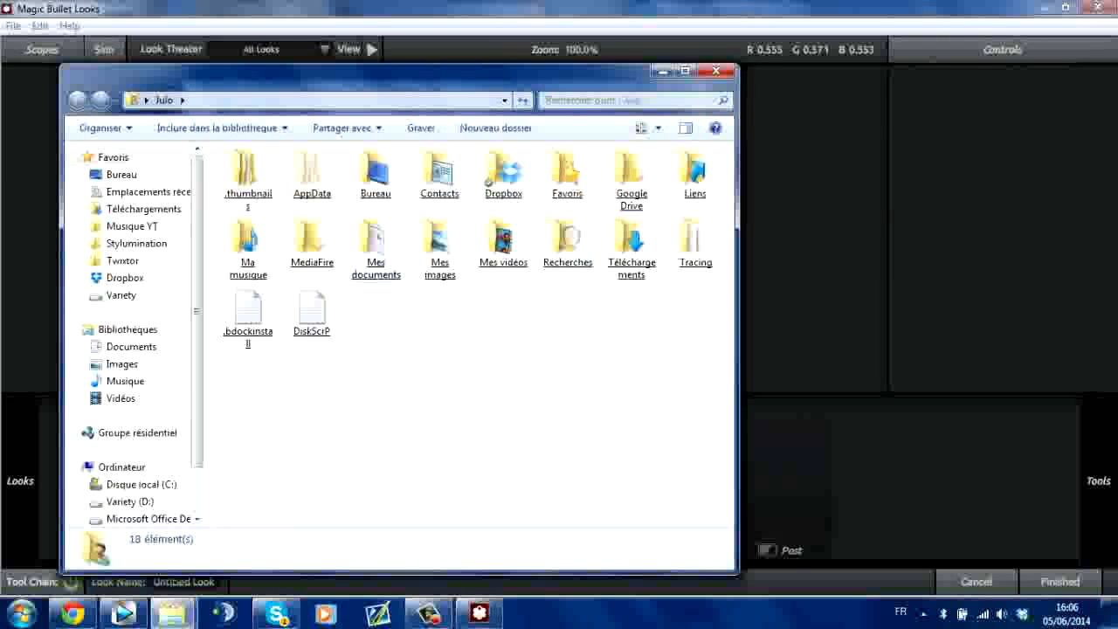
{"action": "double_click", "coordinate": [312, 175]}
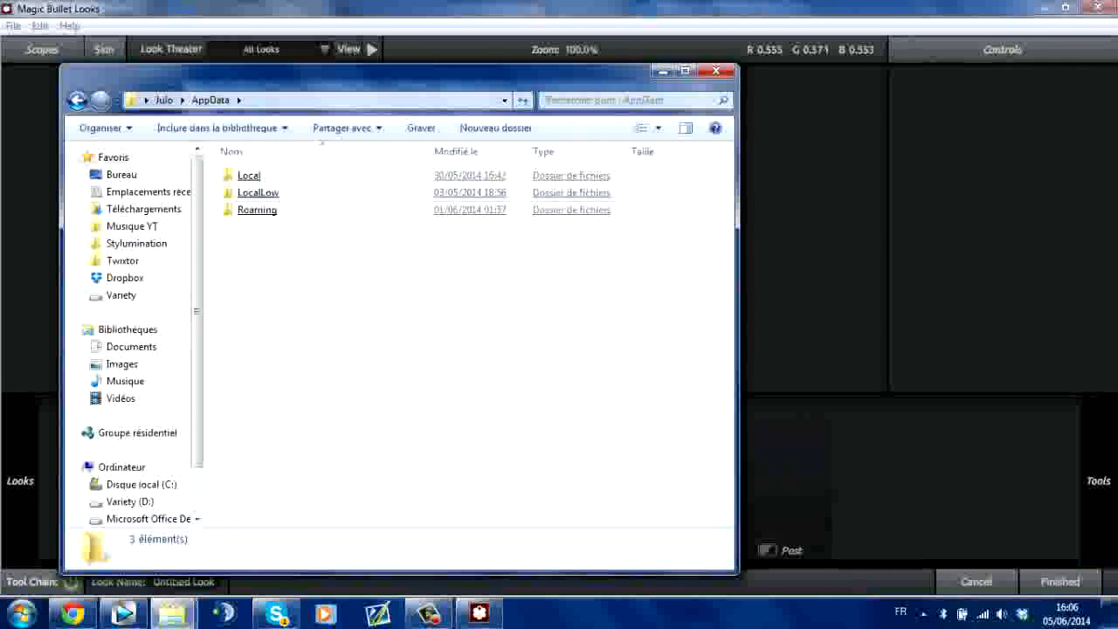
{"action": "double_click", "coordinate": [312, 175]}
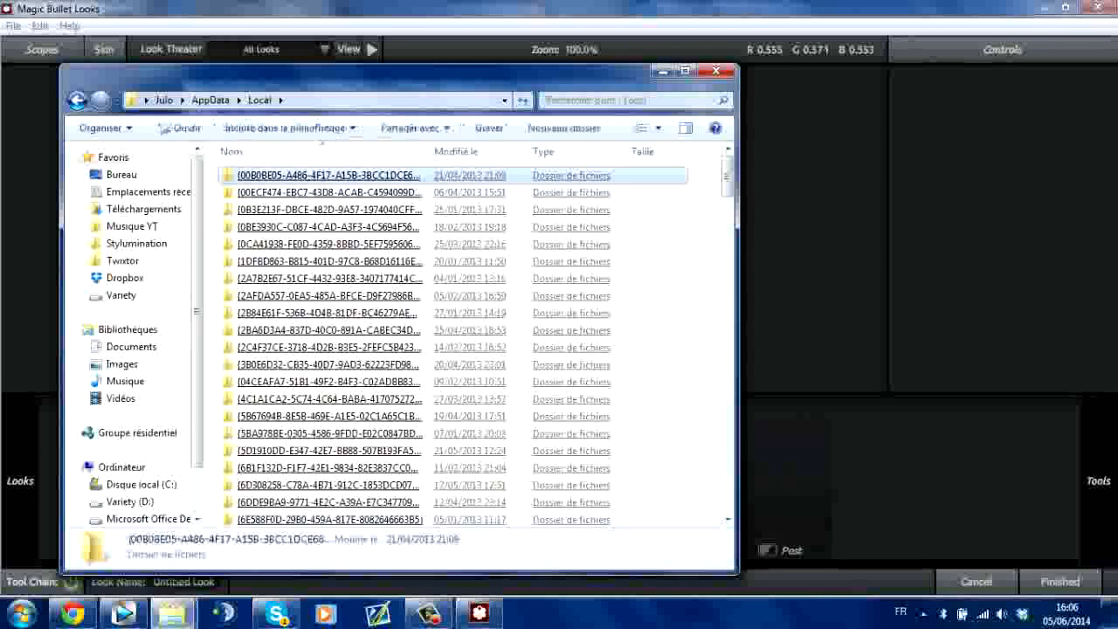
{"action": "scroll", "coordinate": [535, 241], "scroll_direction": "down", "scroll_amount": 10}
{"action": "left_click", "coordinate": [534, 241]}
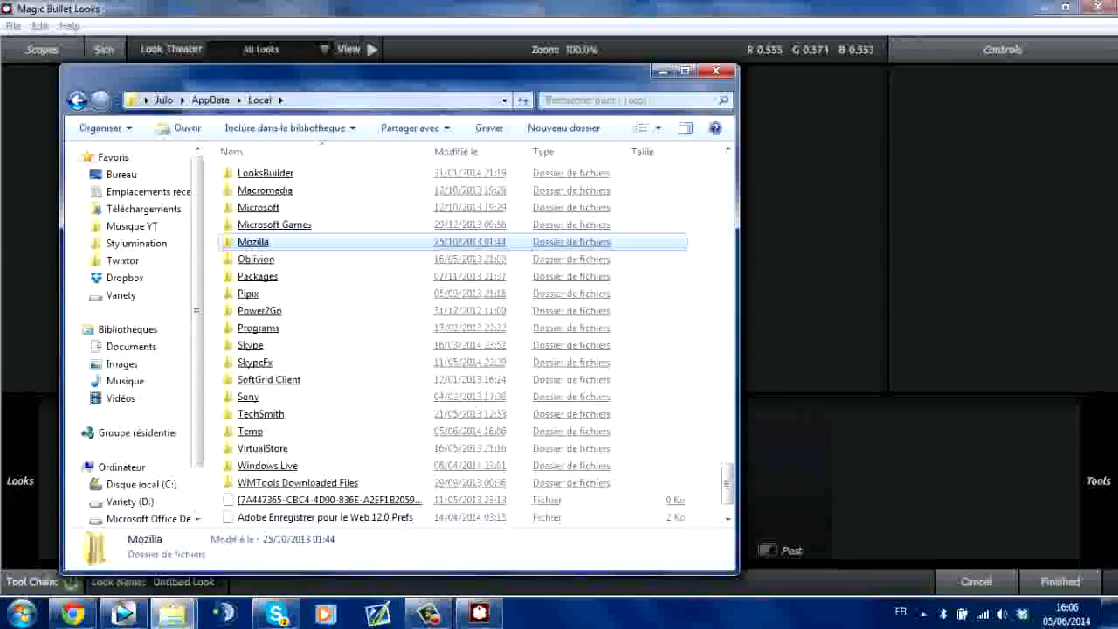
{"action": "double_click", "coordinate": [264, 173]}
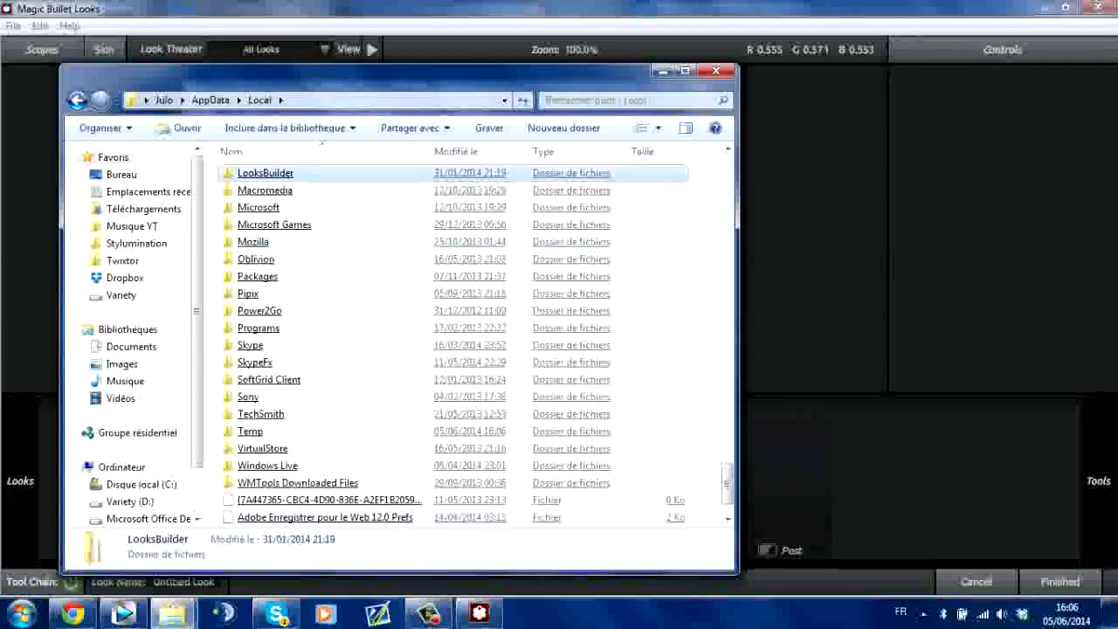
{"action": "double_click", "coordinate": [252, 193]}
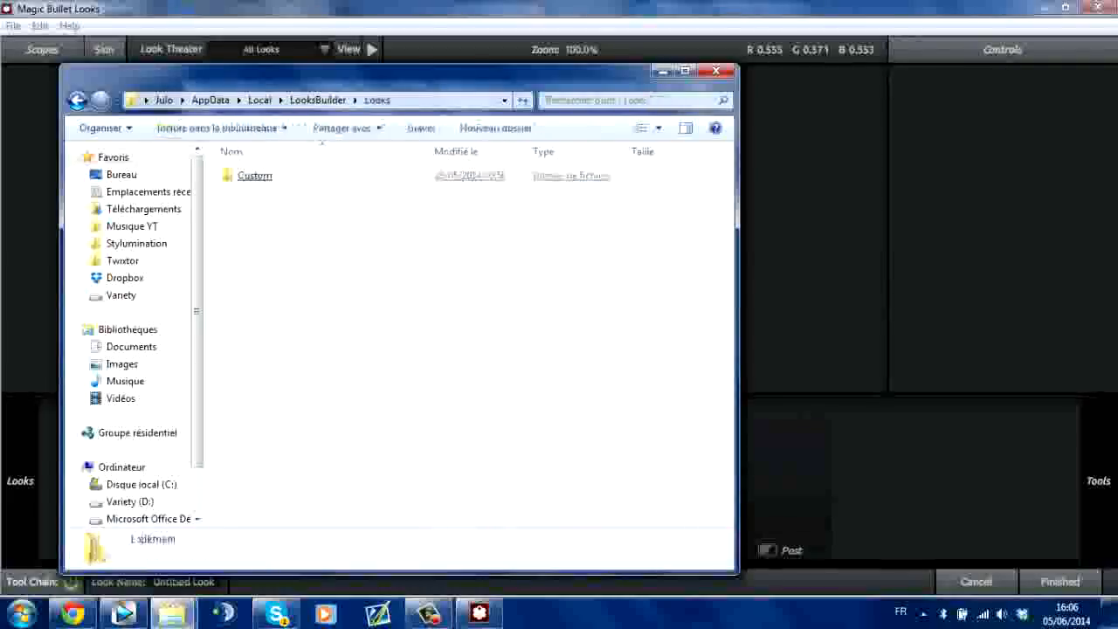
{"action": "double_click", "coordinate": [260, 174]}
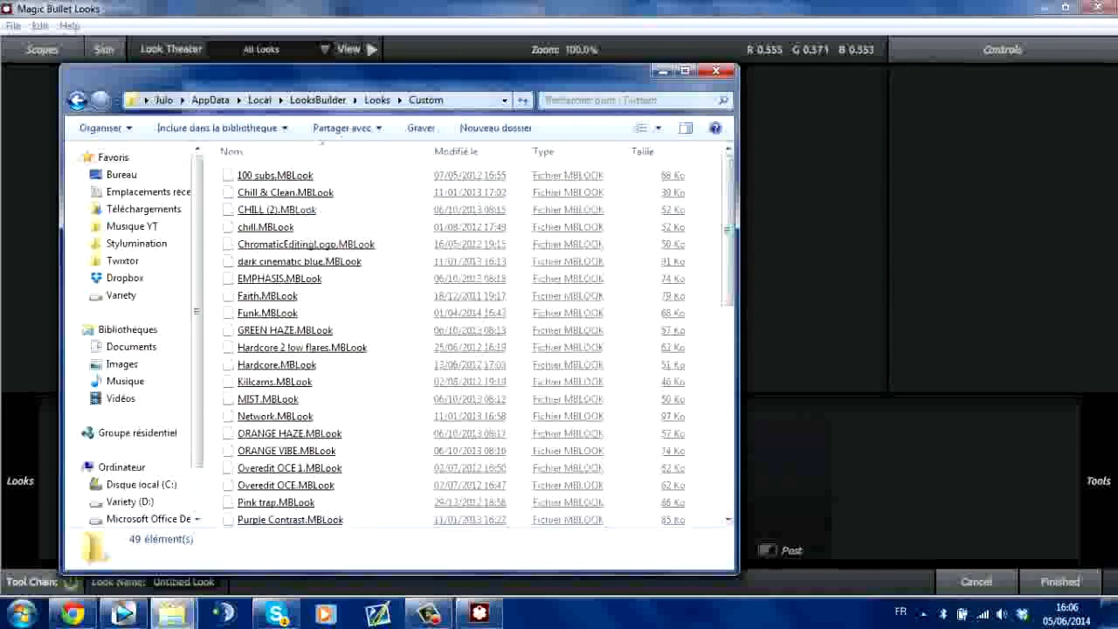
- Look through the preset files in the Custom folder and minimize its window
{"action": "scroll", "coordinate": [559, 196], "scroll_direction": "down", "scroll_amount": 5}
{"action": "scroll", "coordinate": [559, 196], "scroll_direction": "down", "scroll_amount": 5}
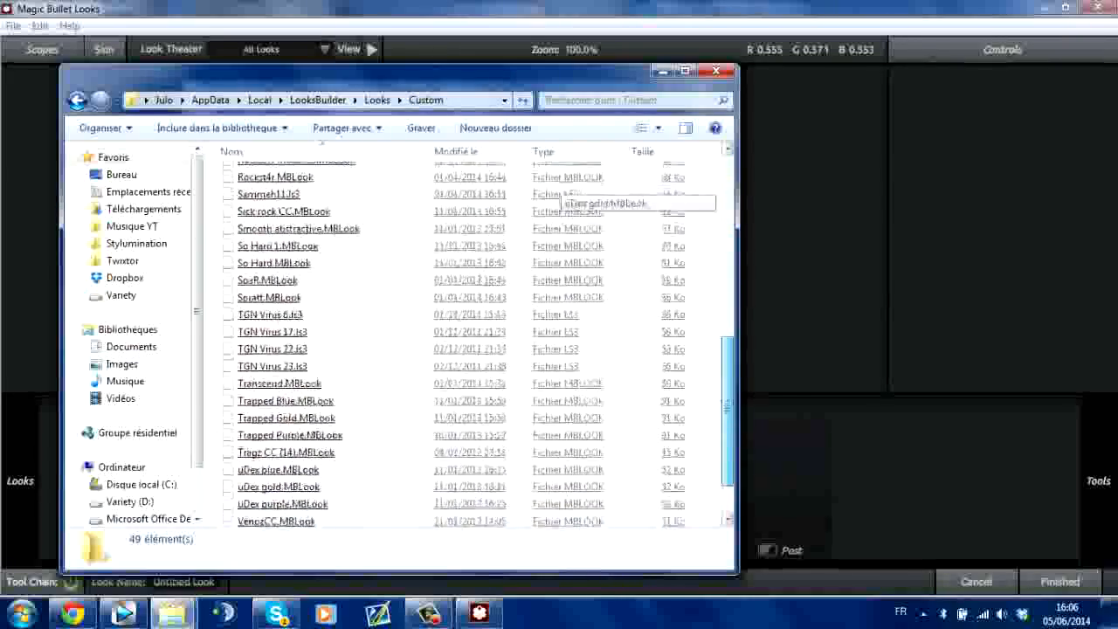
{"action": "scroll", "coordinate": [559, 196], "scroll_direction": "up", "scroll_amount": 10}
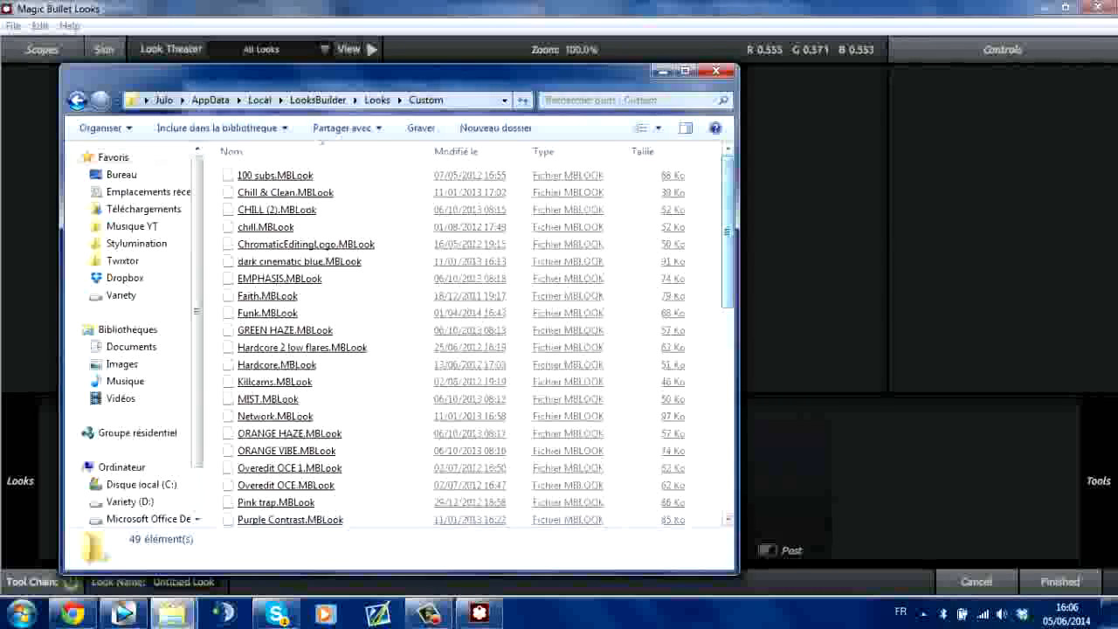
{"action": "left_click", "coordinate": [663, 71]}
- Apply the ORANGE VIBE look from the Custom category to the clip
{"action": "mouse_move", "coordinate": [20, 480]}
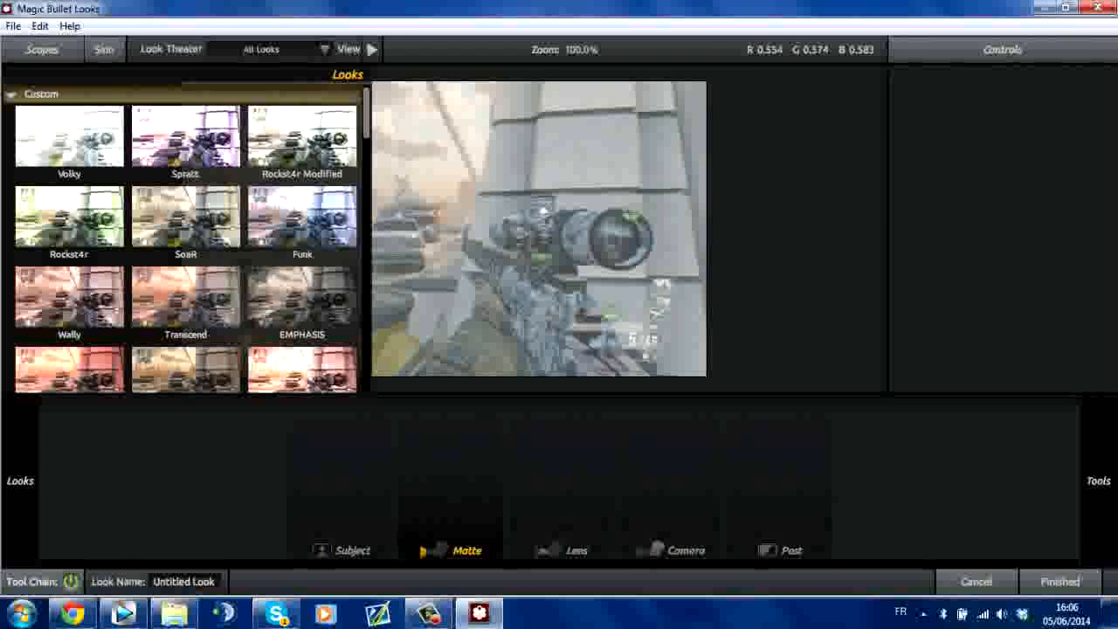
{"action": "scroll", "coordinate": [187, 240], "scroll_direction": "down", "scroll_amount": 3}
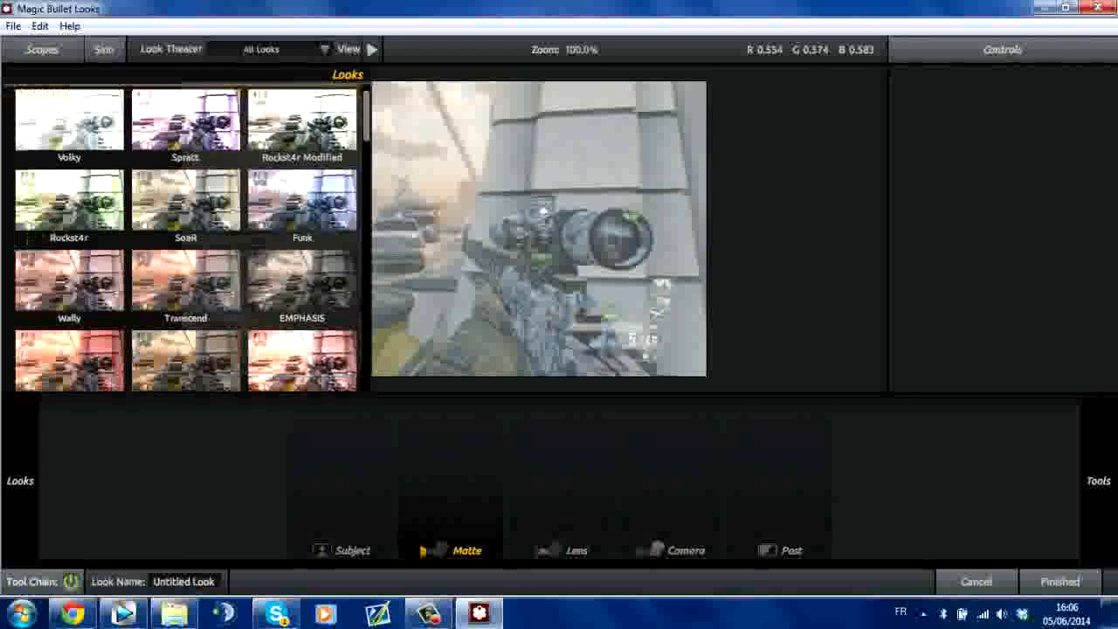
{"action": "scroll", "coordinate": [188, 240], "scroll_direction": "up", "scroll_amount": 2}
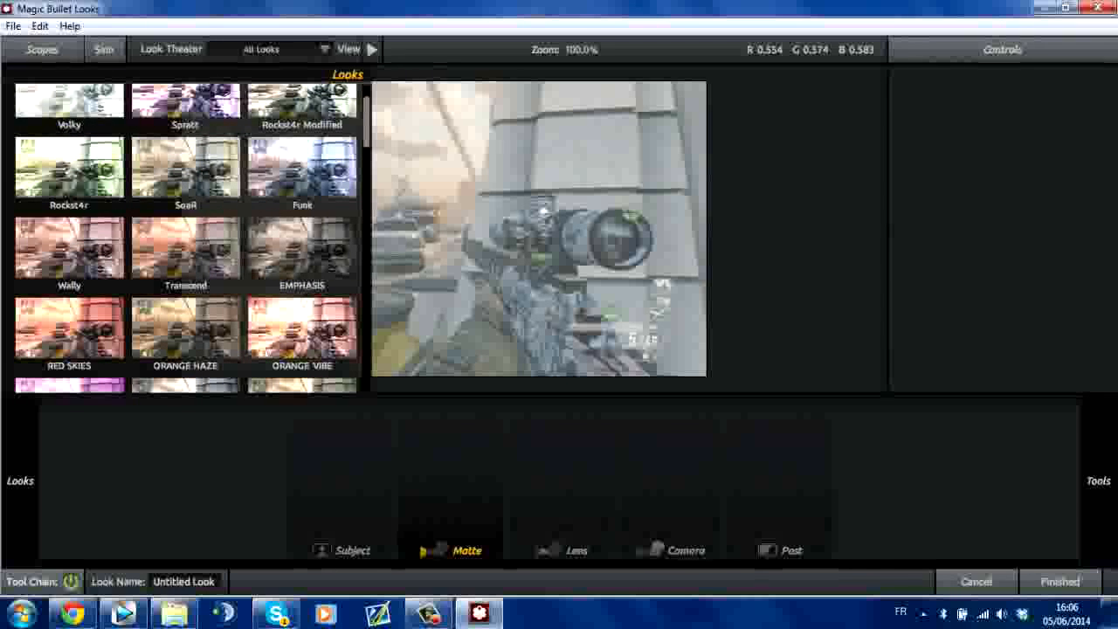
{"action": "left_click", "coordinate": [301, 328]}
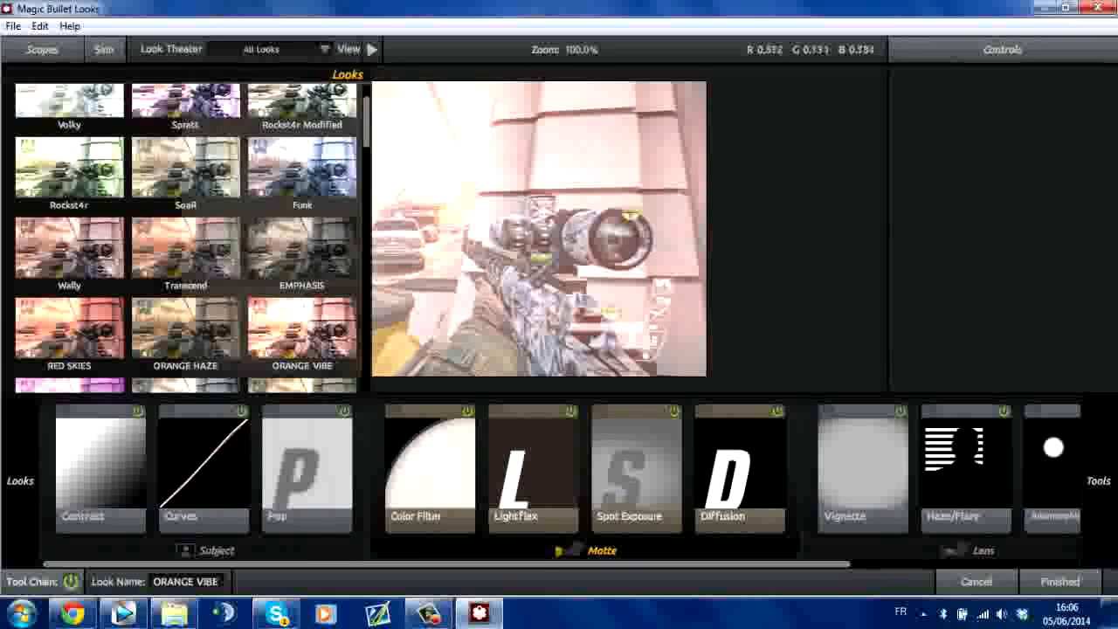
{"action": "mouse_move", "coordinate": [20, 480]}
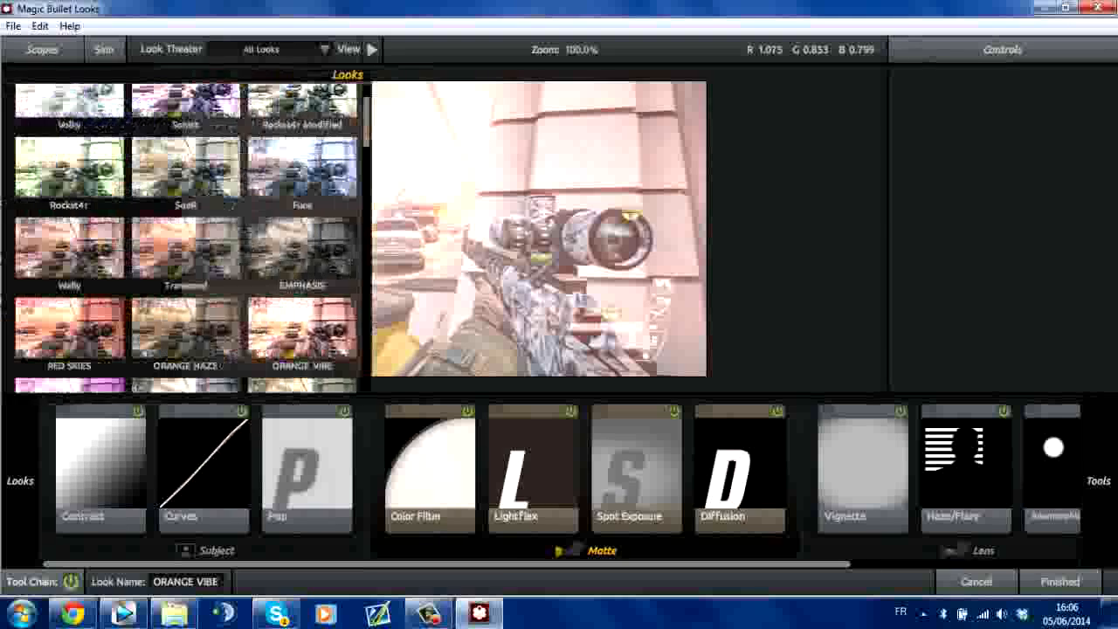
{"action": "scroll", "coordinate": [185, 235], "scroll_direction": "up", "scroll_amount": 1}
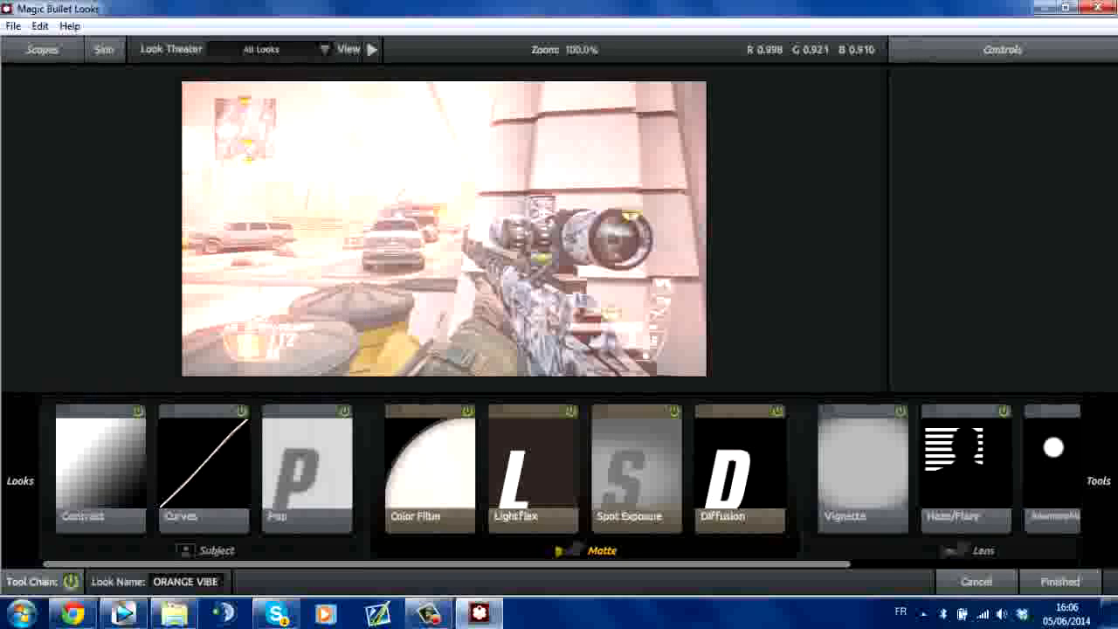
- Remove every tool of the ORANGE VIBE look from the tool chain and cancel out of the look editor
{"action": "left_click_drag", "start_coordinate": [966, 472], "coordinate": [996, 256]}
{"action": "left_click", "coordinate": [969, 471]}
{"action": "left_click_drag", "start_coordinate": [969, 472], "coordinate": [1004, 218]}
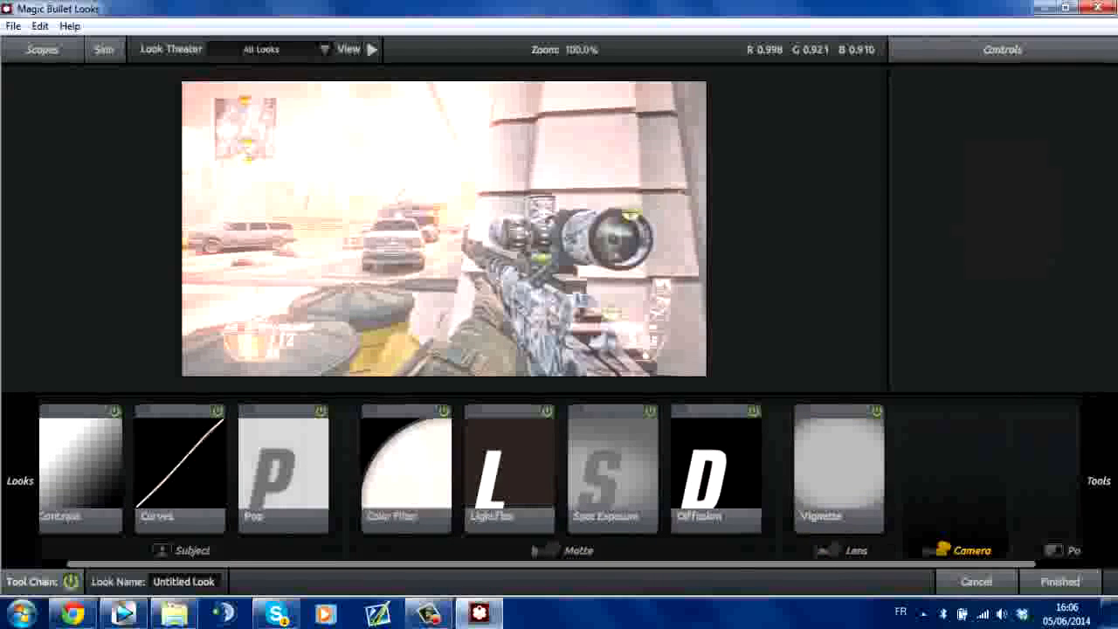
{"action": "left_click_drag", "start_coordinate": [847, 471], "coordinate": [970, 218]}
{"action": "left_click_drag", "start_coordinate": [725, 471], "coordinate": [961, 218]}
{"action": "left_click_drag", "start_coordinate": [663, 471], "coordinate": [1072, 330]}
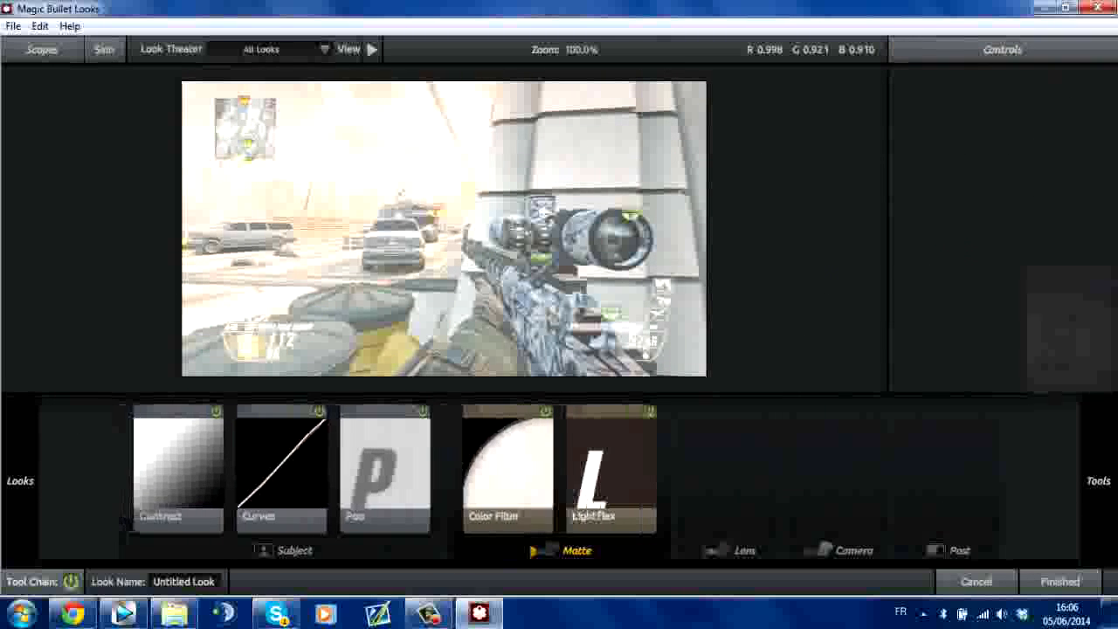
{"action": "left_click_drag", "start_coordinate": [609, 472], "coordinate": [1071, 279]}
{"action": "left_click_drag", "start_coordinate": [561, 472], "coordinate": [1070, 246]}
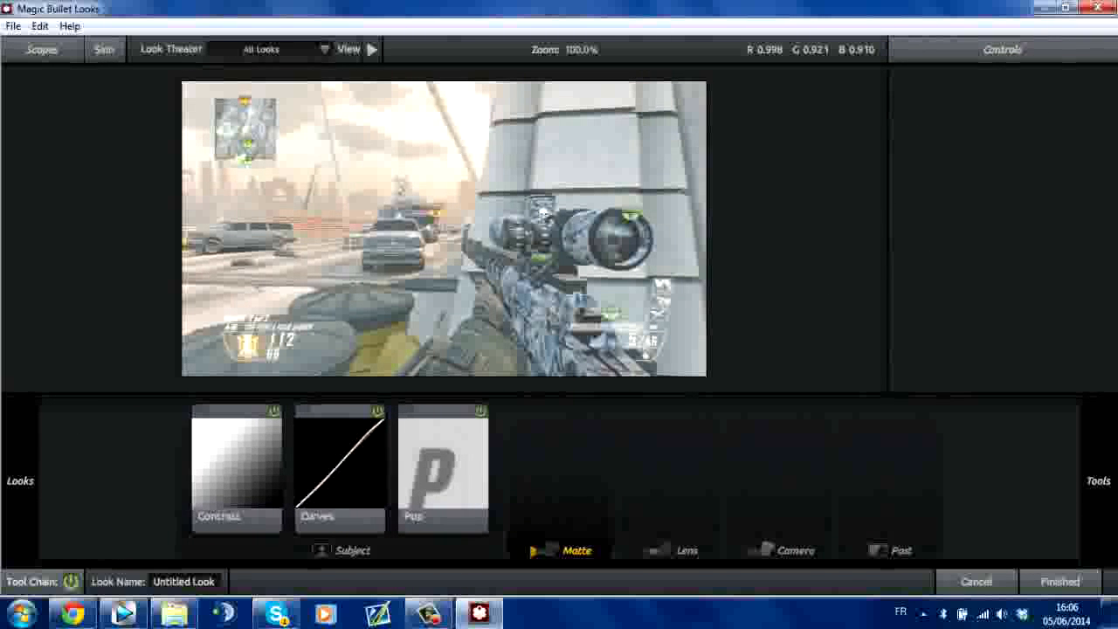
{"action": "left_click_drag", "start_coordinate": [439, 471], "coordinate": [948, 307]}
{"action": "left_click_drag", "start_coordinate": [389, 472], "coordinate": [1016, 262]}
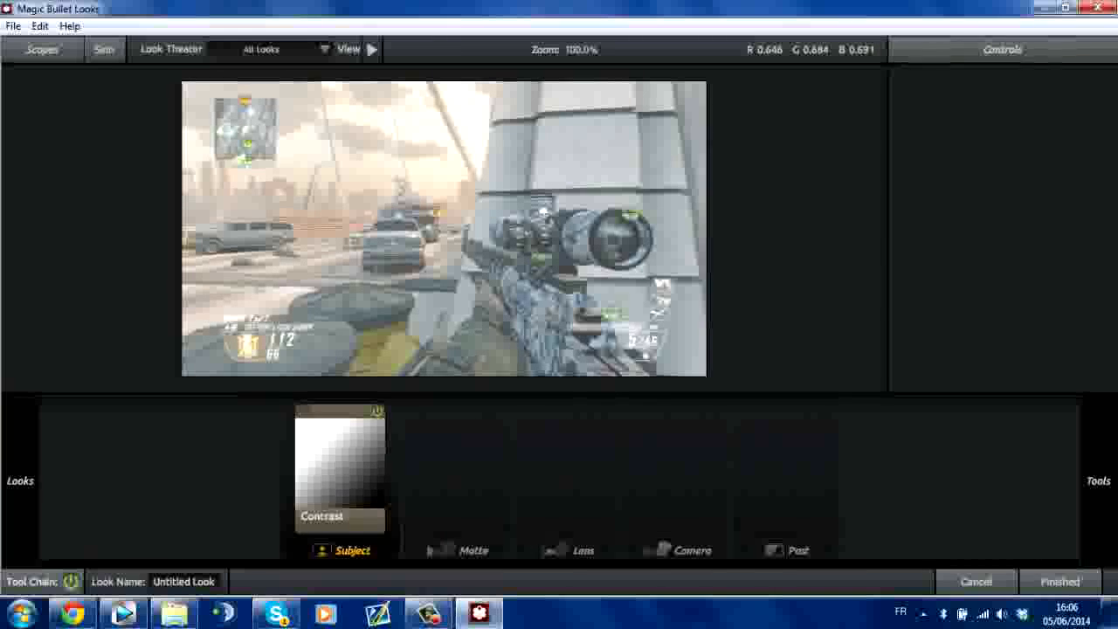
{"action": "left_click_drag", "start_coordinate": [340, 471], "coordinate": [790, 274]}
{"action": "left_click_drag", "start_coordinate": [340, 472], "coordinate": [898, 399]}
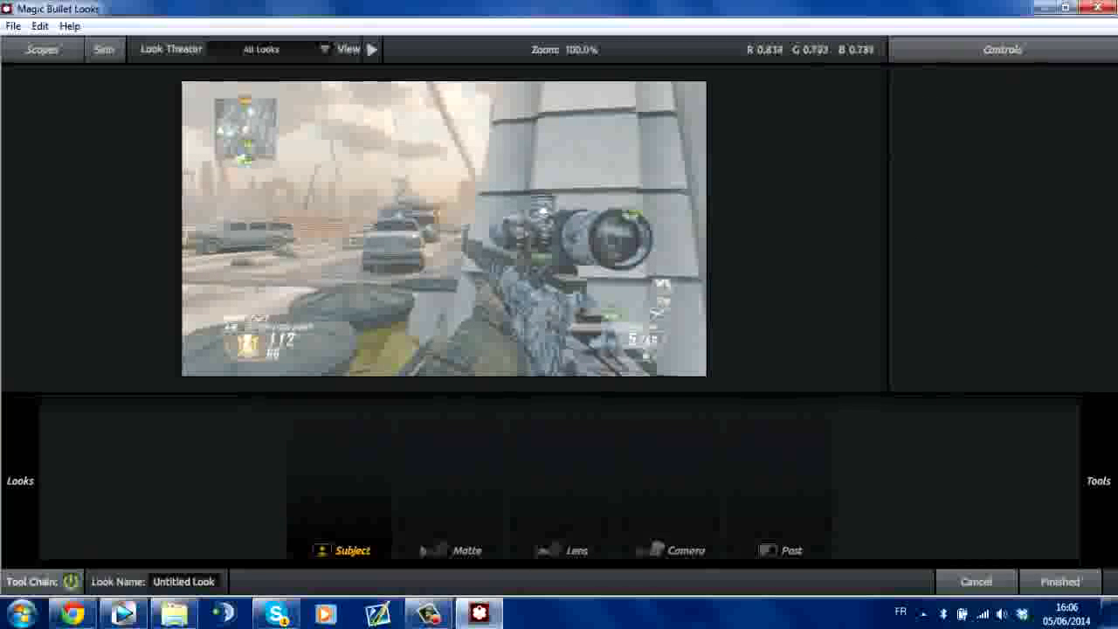
{"action": "left_click", "coordinate": [975, 581]}
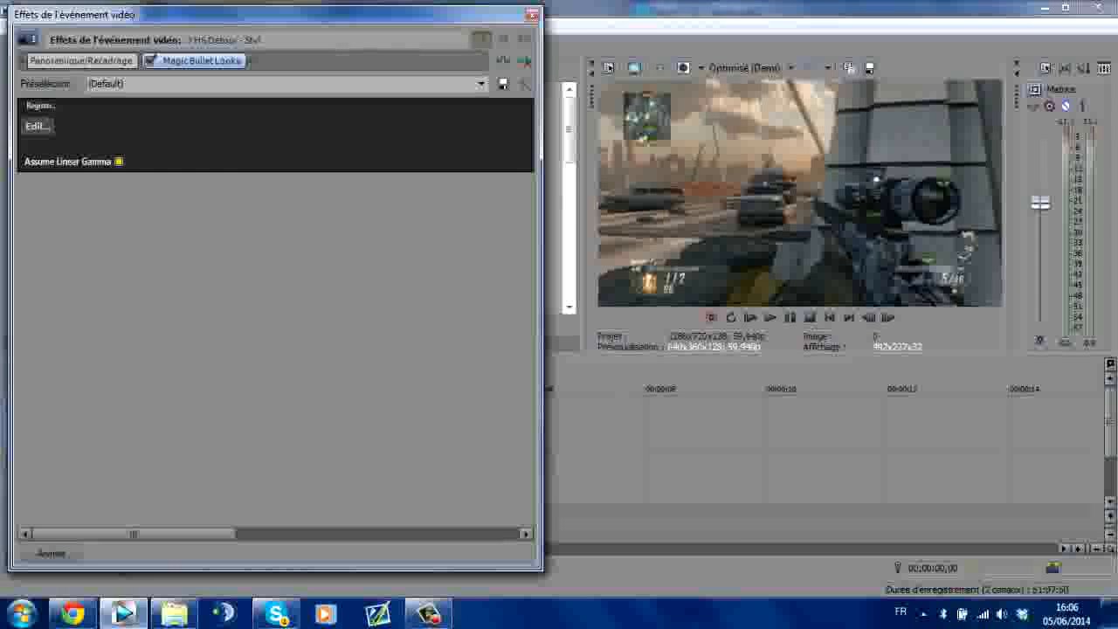
- Reopen the look editor for the clip and add the Pop tool to the Subject section of the tool chain
{"action": "left_click", "coordinate": [36, 126]}
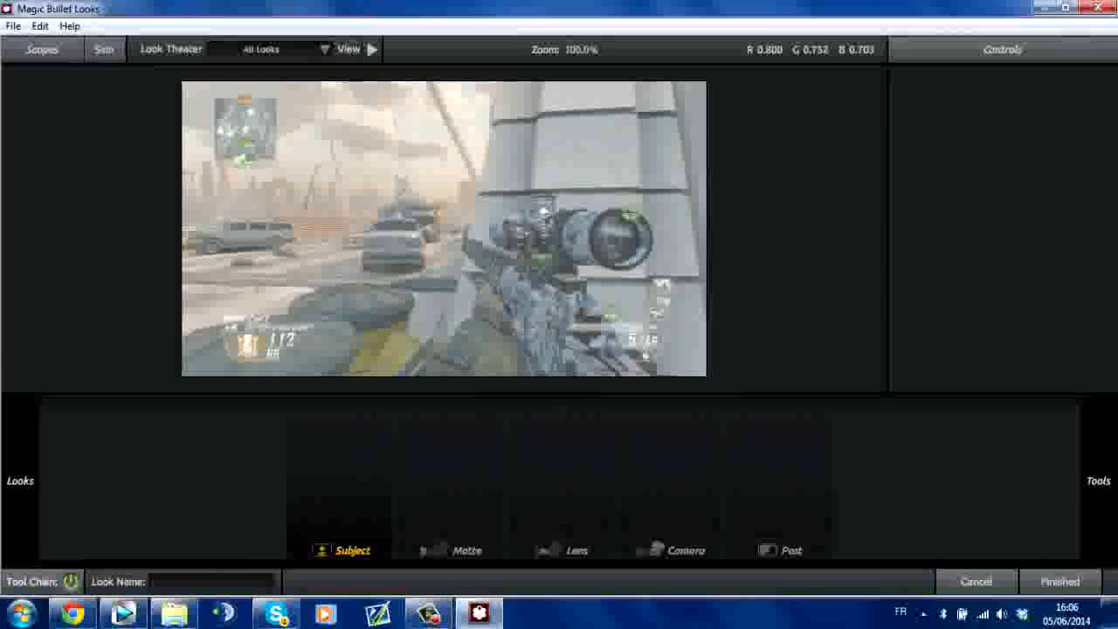
{"action": "mouse_move", "coordinate": [1098, 481]}
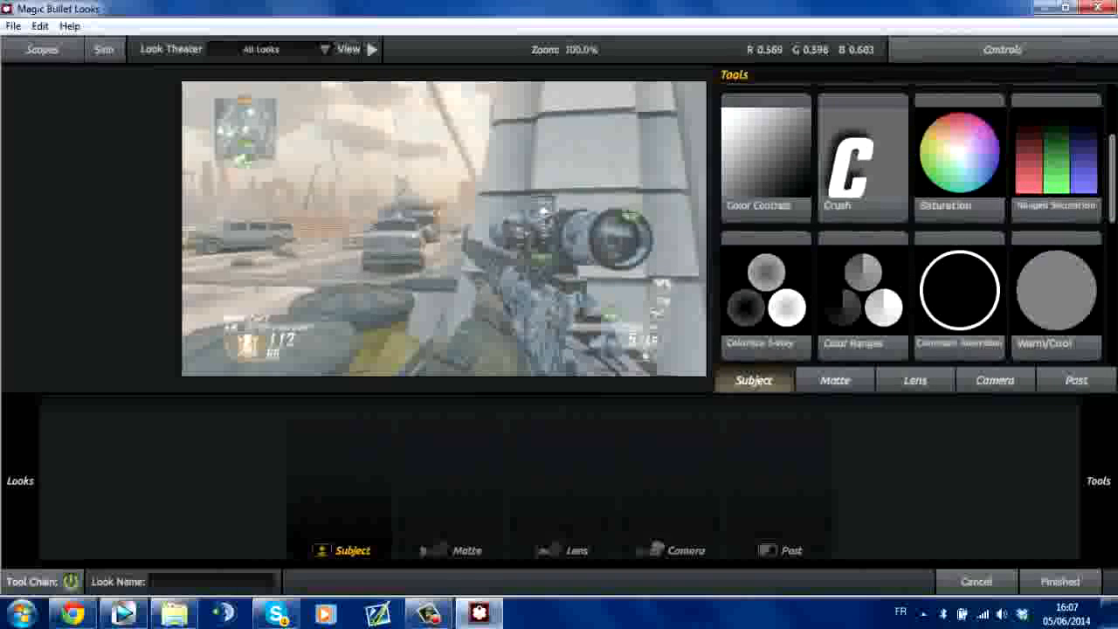
{"action": "scroll", "coordinate": [909, 231], "scroll_direction": "down", "scroll_amount": 3}
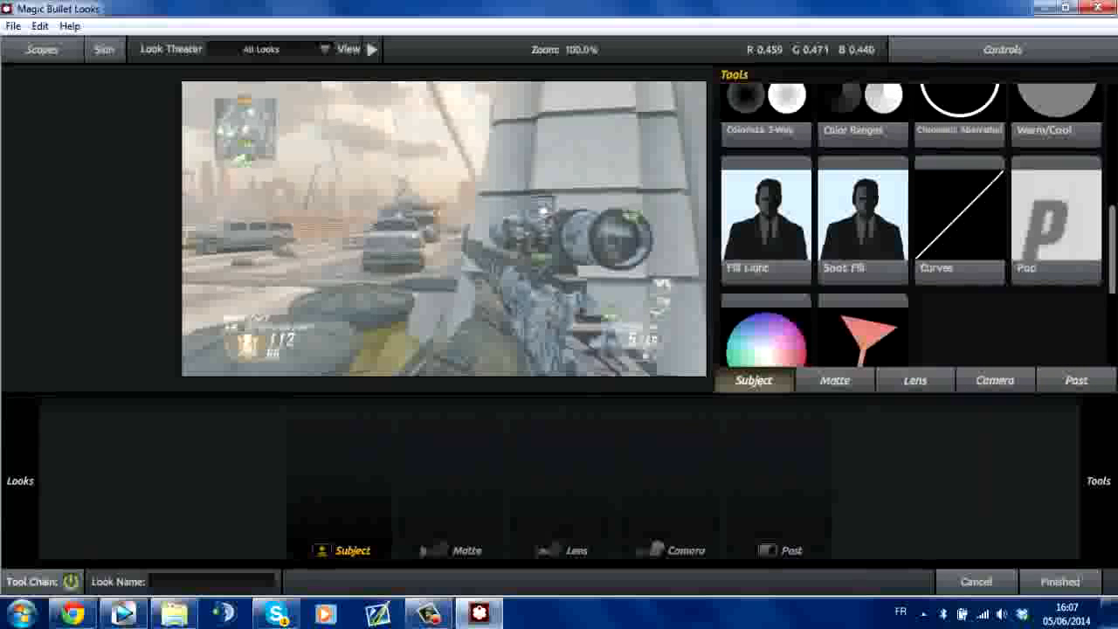
{"action": "left_click_drag", "start_coordinate": [1055, 218], "coordinate": [340, 467]}
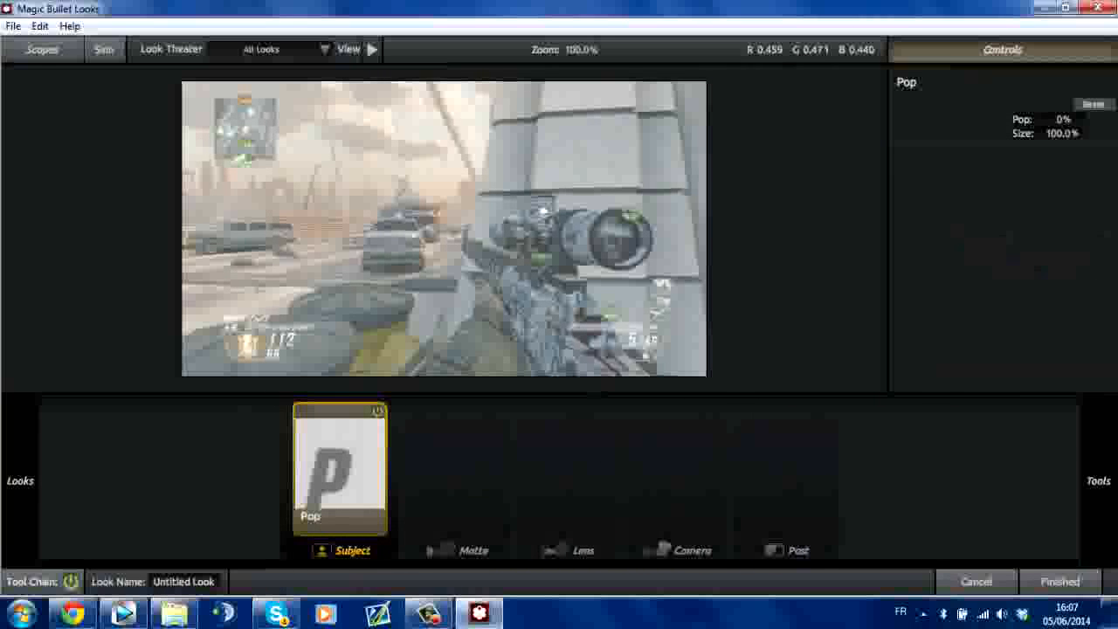
- Set the Pop amount to +45.0% and switch the tool off and on to compare the picture
{"action": "left_click_drag", "start_coordinate": [1062, 120], "coordinate": [1017, 120]}
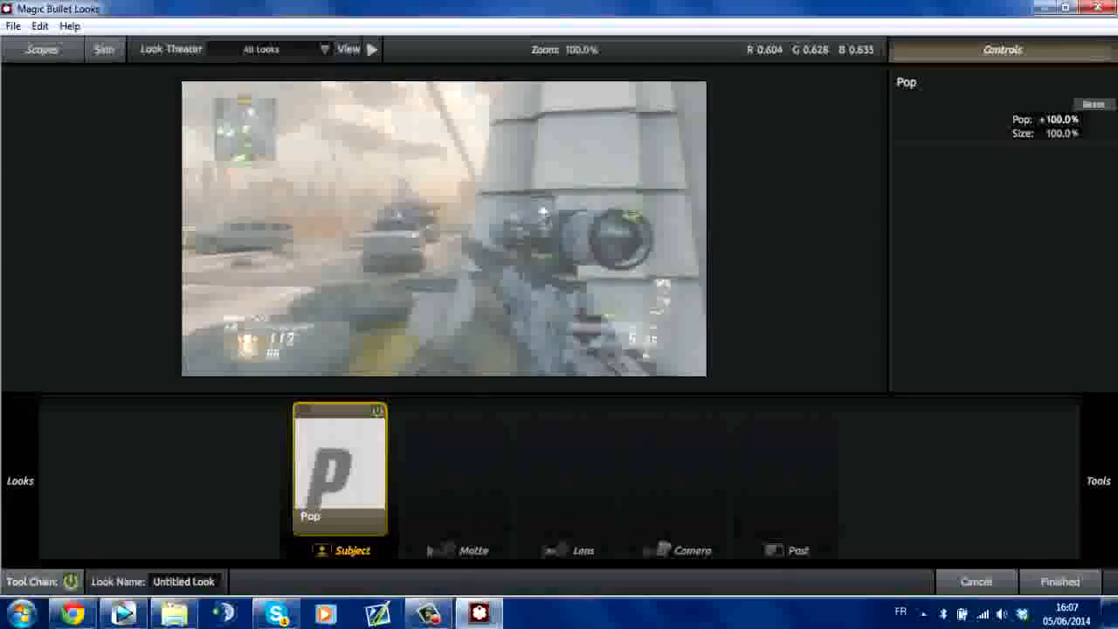
{"action": "mouse_move", "coordinate": [1100, 120]}
{"action": "left_mouse_down"}
{"action": "mouse_move", "coordinate": [1016, 120]}
{"action": "mouse_move", "coordinate": [1109, 120]}
{"action": "left_mouse_up"}
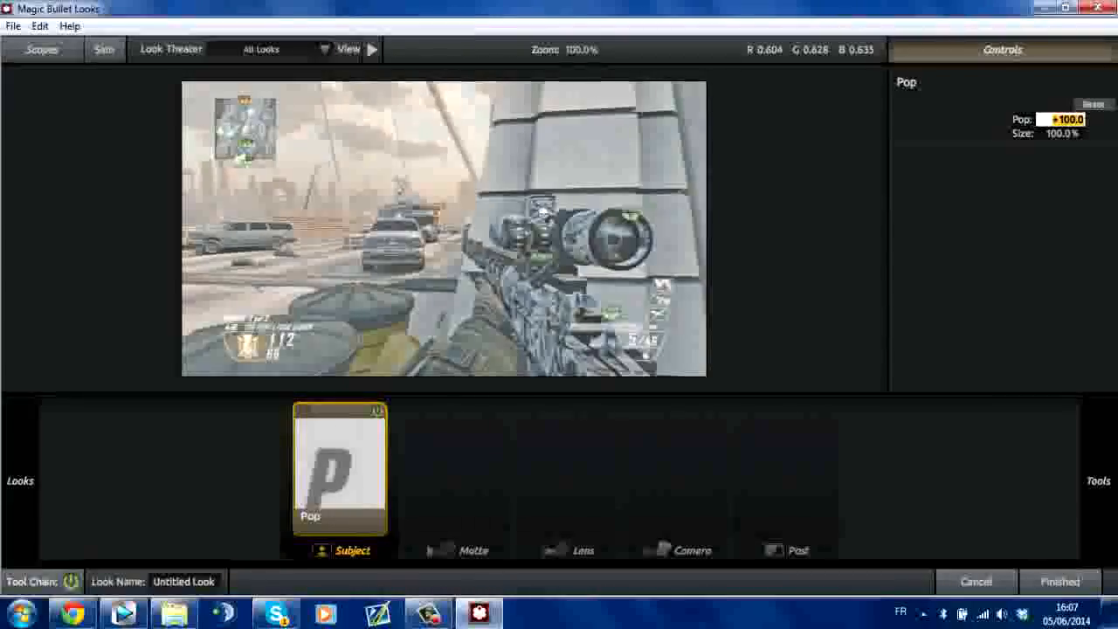
{"action": "key", "text": "Return"}
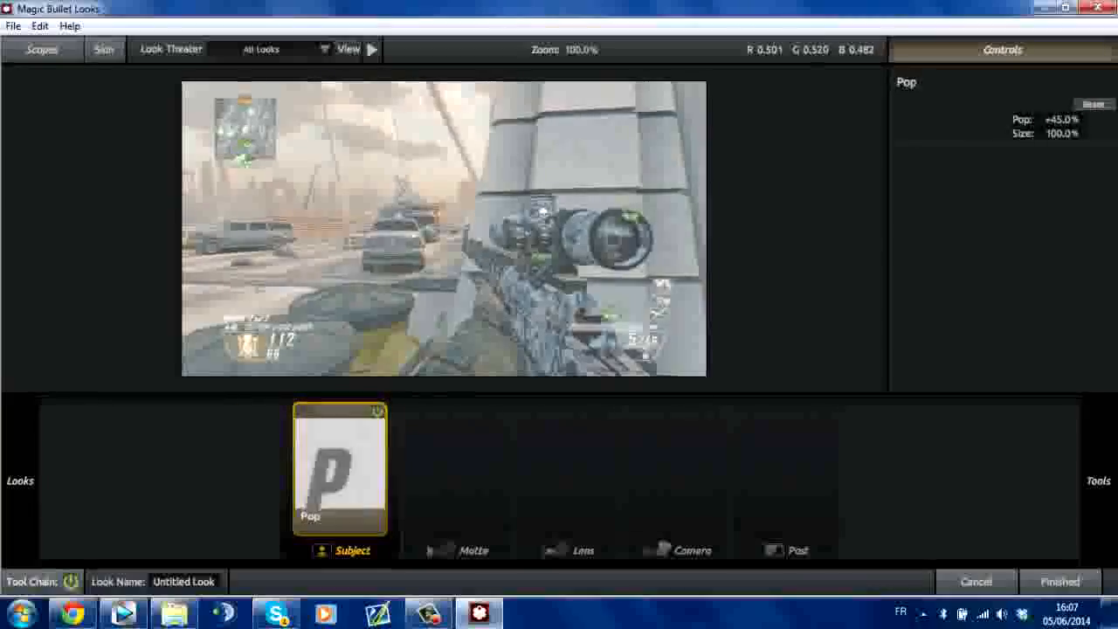
{"action": "left_click", "coordinate": [377, 411]}
{"action": "left_click", "coordinate": [377, 412]}
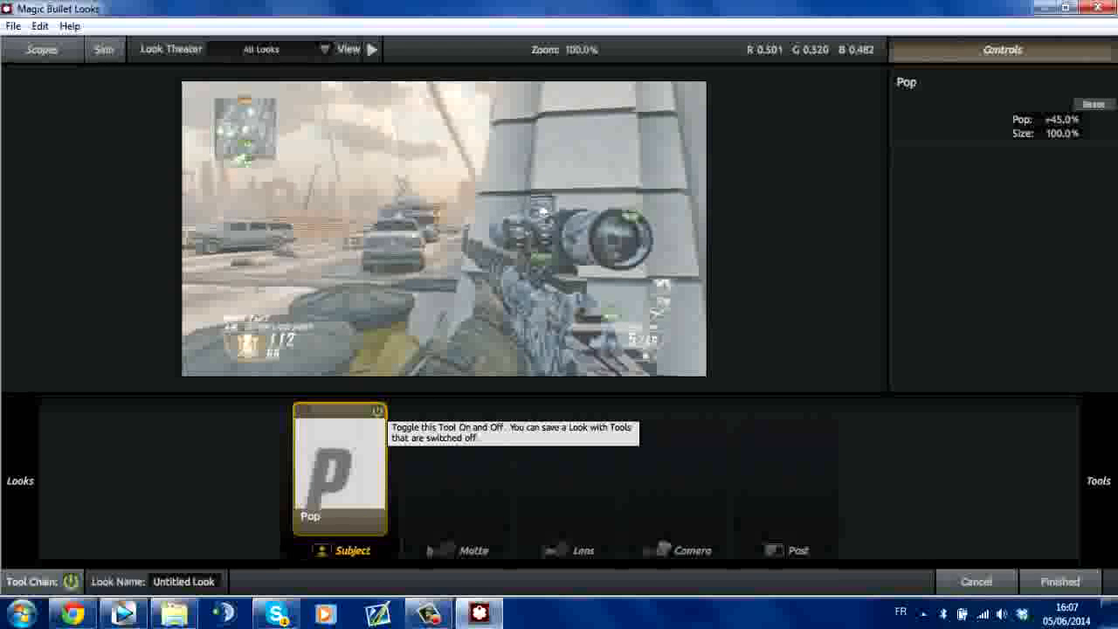
- Add the Color Contrast tool after Pop in the Subject section of the tool chain
{"action": "mouse_move", "coordinate": [1098, 481]}
{"action": "scroll", "coordinate": [912, 227], "scroll_direction": "down", "scroll_amount": 1}
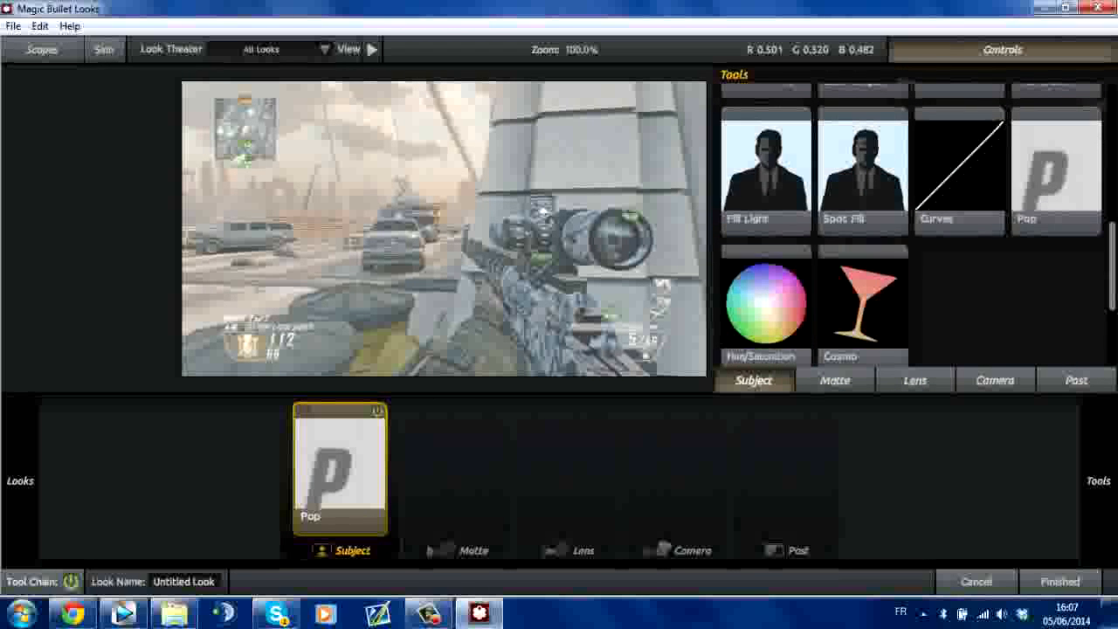
{"action": "scroll", "coordinate": [913, 227], "scroll_direction": "up", "scroll_amount": 3}
{"action": "scroll", "coordinate": [913, 223], "scroll_direction": "up", "scroll_amount": 1}
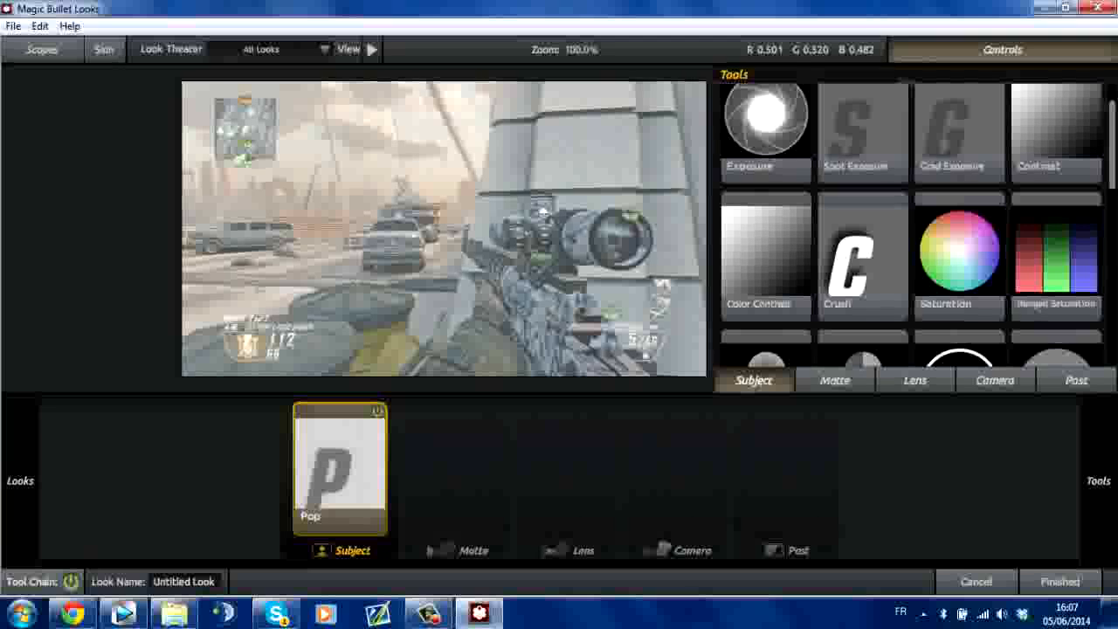
{"action": "left_click_drag", "start_coordinate": [765, 253], "coordinate": [393, 467]}
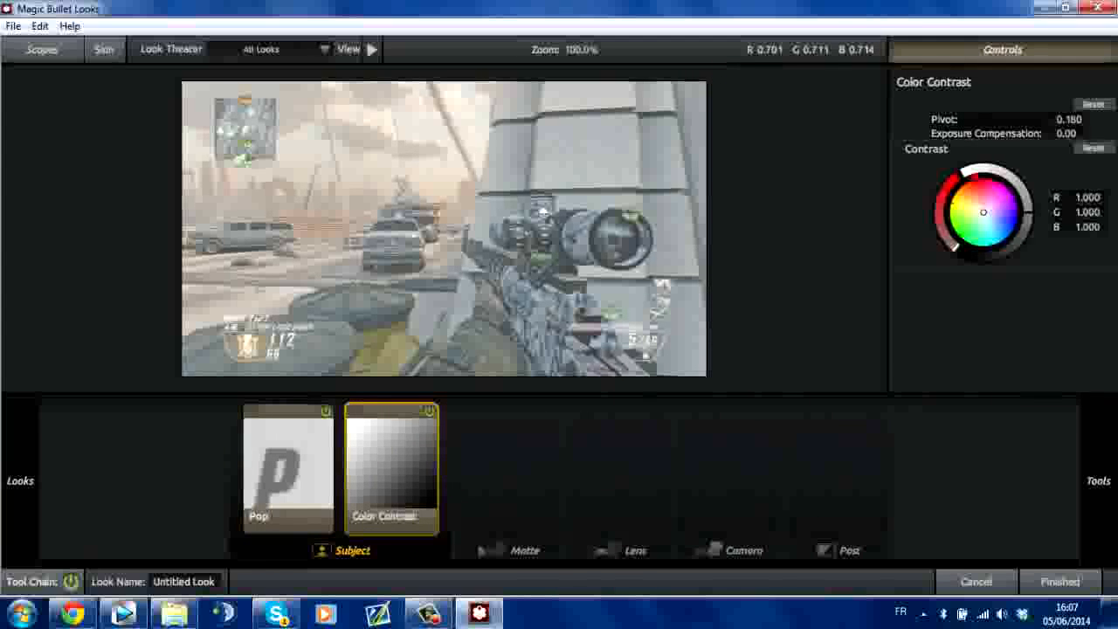
- Try strong settings on the Color Contrast wheel and settle on a light red tint of about R 1.357, G 1.058, B 1.051
{"action": "left_click_drag", "start_coordinate": [984, 211], "coordinate": [979, 185]}
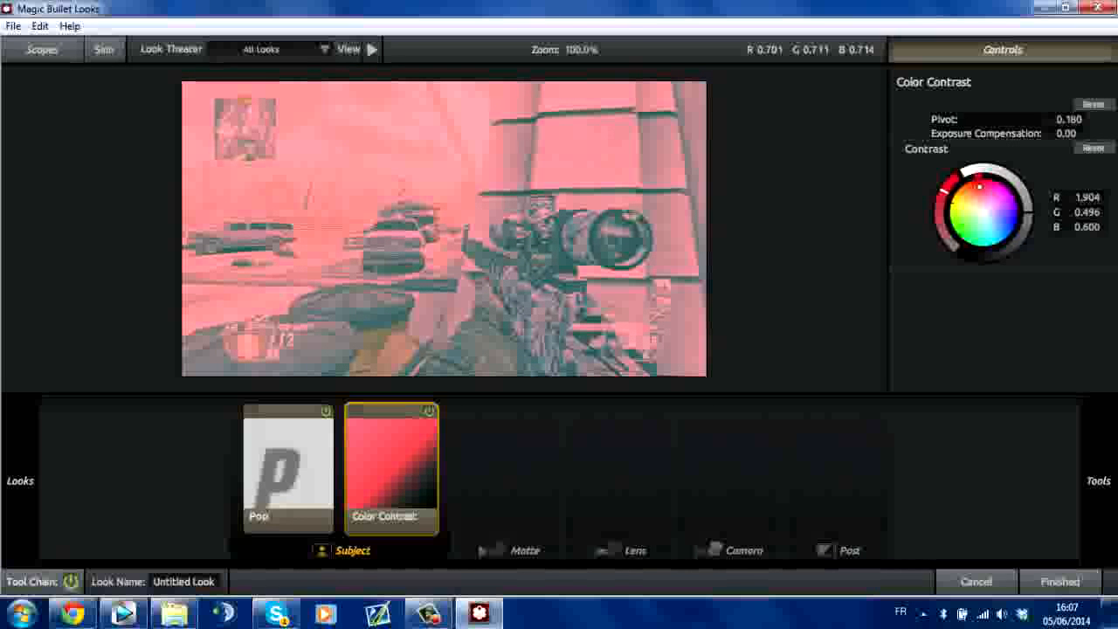
{"action": "left_click_drag", "start_coordinate": [979, 185], "coordinate": [983, 207]}
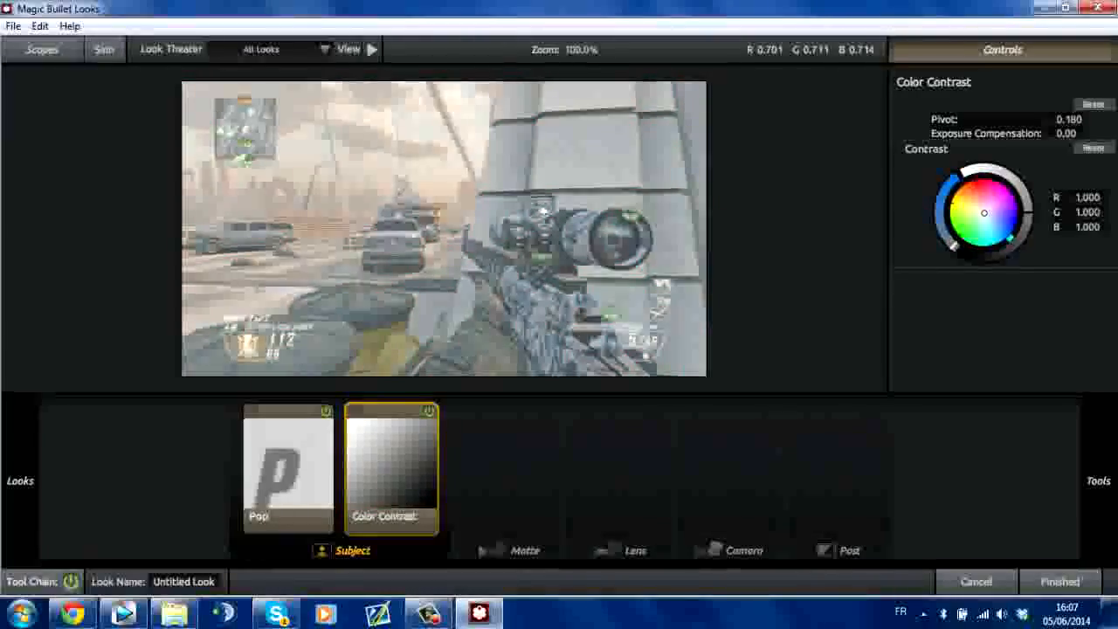
{"action": "left_click_drag", "start_coordinate": [987, 215], "coordinate": [965, 171]}
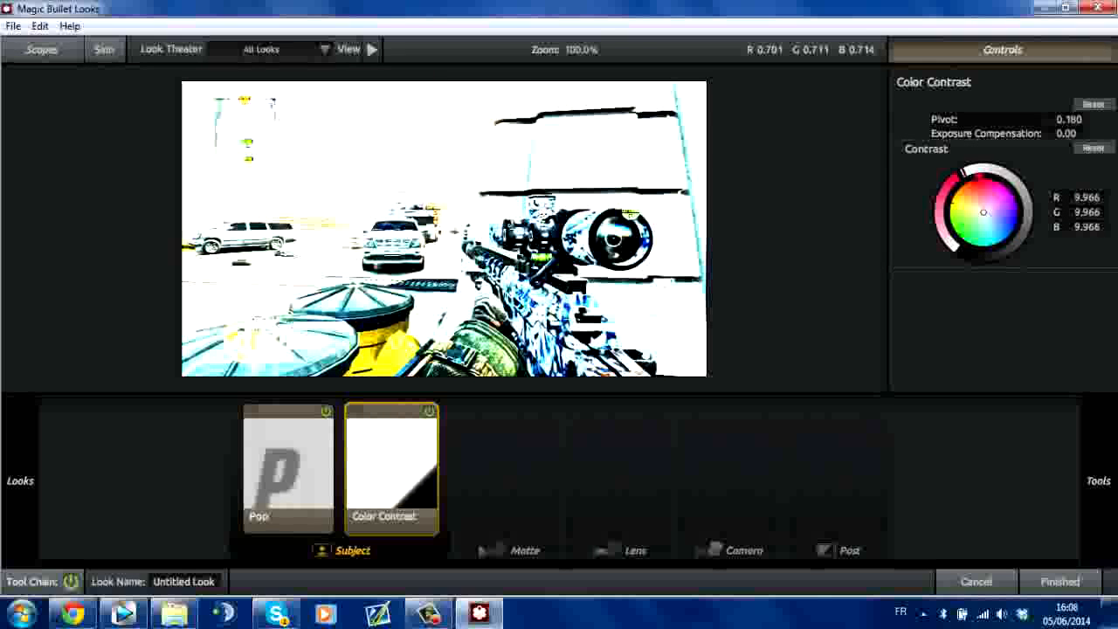
{"action": "left_click_drag", "start_coordinate": [983, 210], "coordinate": [984, 212]}
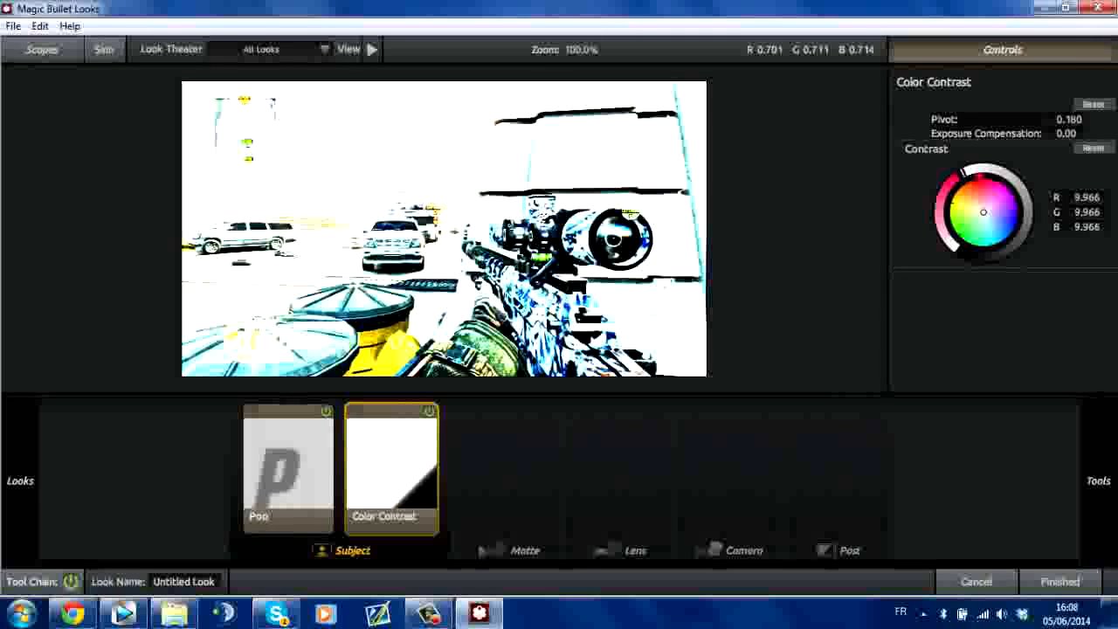
{"action": "left_click_drag", "start_coordinate": [963, 171], "coordinate": [1028, 202]}
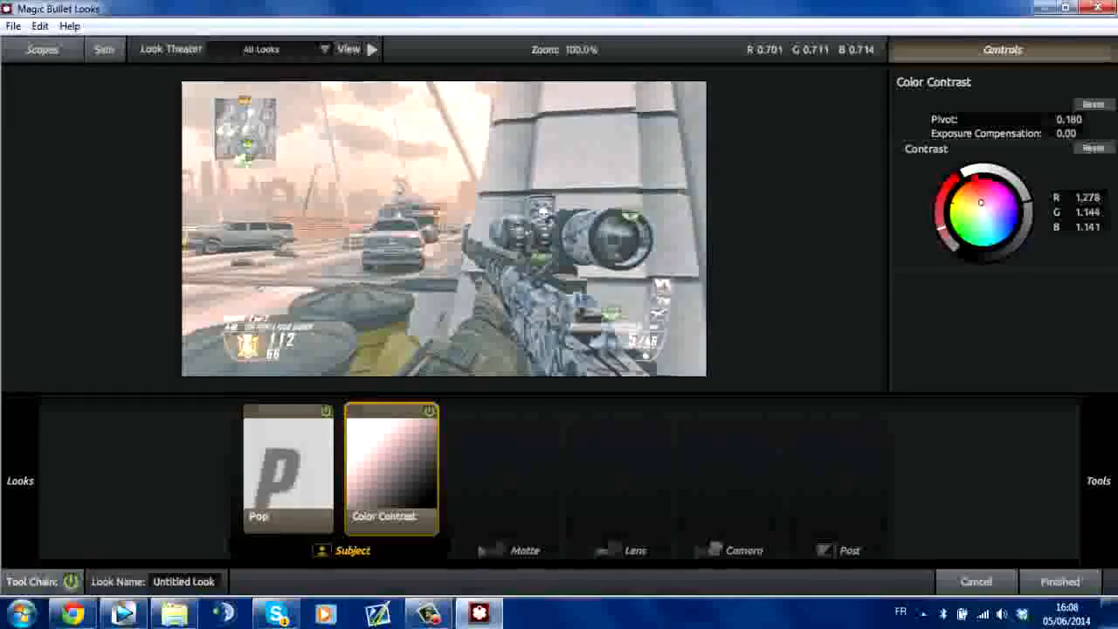
{"action": "left_click_drag", "start_coordinate": [980, 201], "coordinate": [1027, 204]}
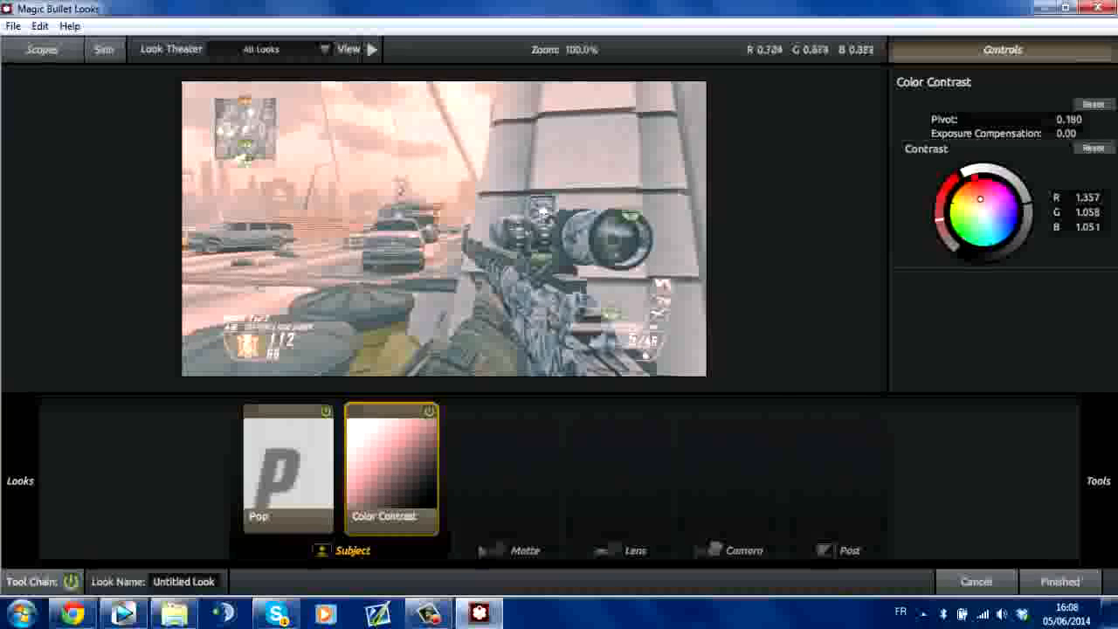
- Add the Curves tool after Color Contrast in the Subject section of the tool chain
{"action": "mouse_move", "coordinate": [1098, 480]}
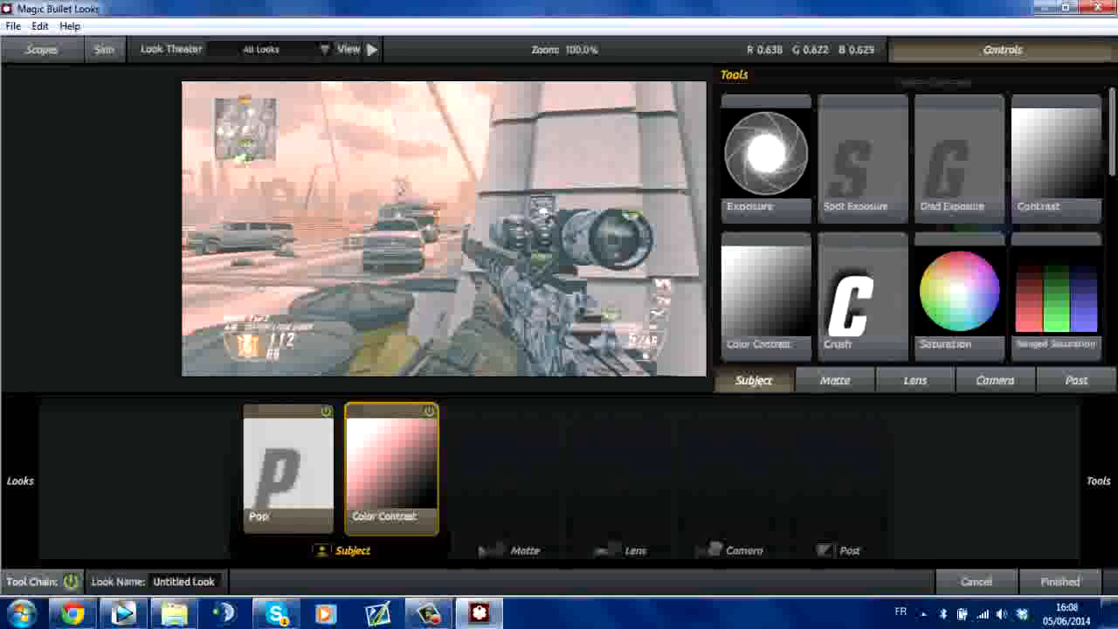
{"action": "scroll", "coordinate": [913, 227], "scroll_direction": "down", "scroll_amount": 10}
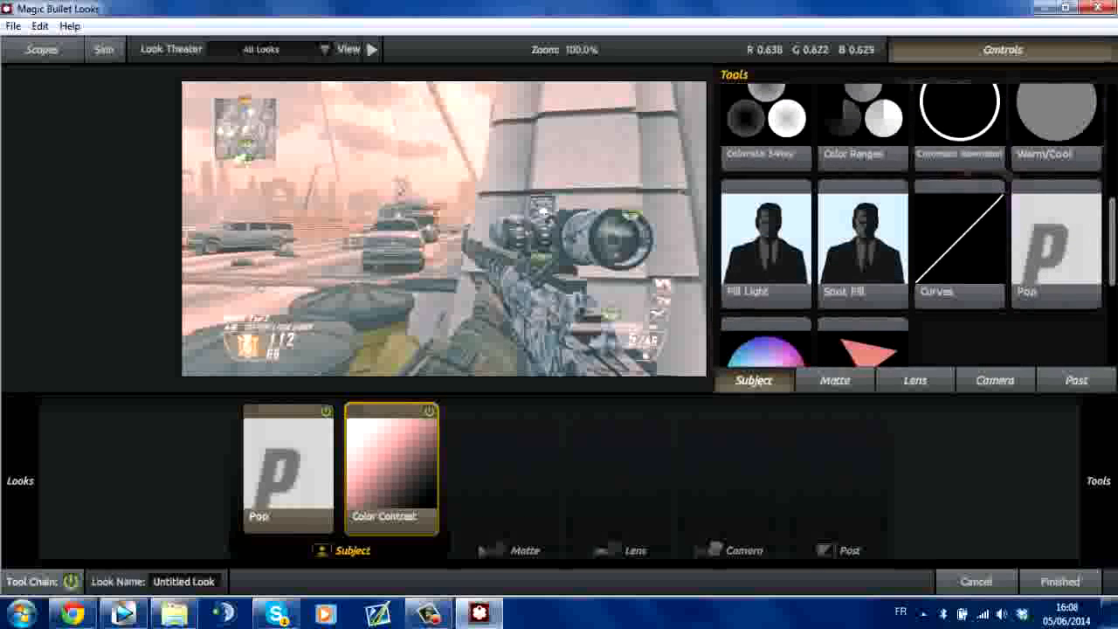
{"action": "left_click_drag", "start_coordinate": [960, 146], "coordinate": [465, 471]}
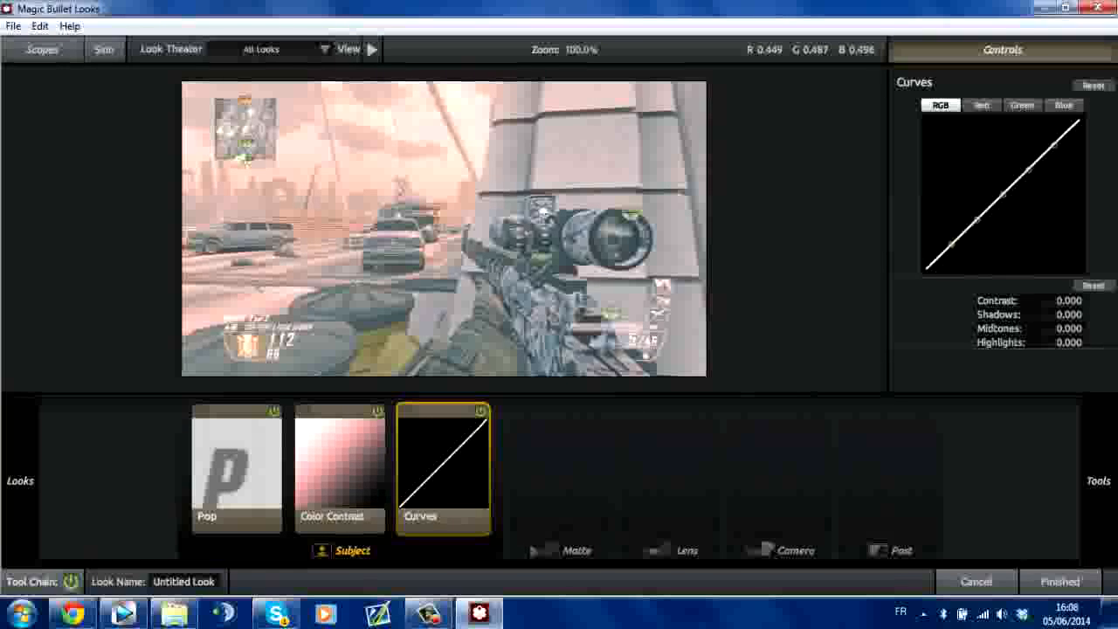
- Try deep dips in the shadow points of the RGB curve, then keep the shadows and midpoint slightly below the diagonal
{"action": "mouse_move", "coordinate": [951, 268]}
{"action": "left_mouse_down"}
{"action": "mouse_move", "coordinate": [951, 169]}
{"action": "mouse_move", "coordinate": [950, 268]}
{"action": "left_mouse_up"}
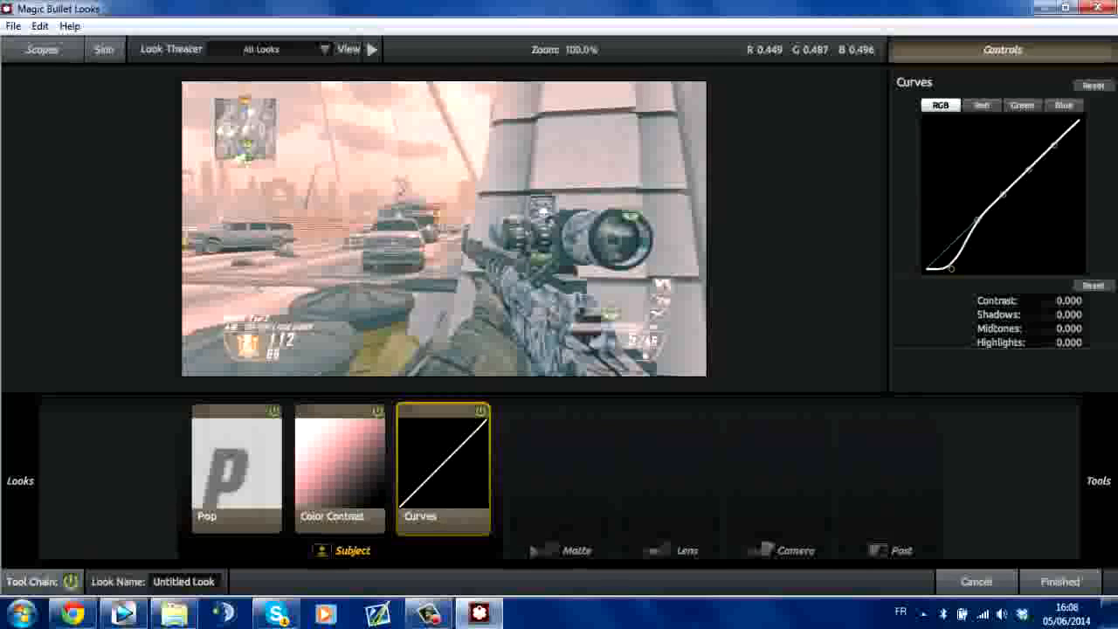
{"action": "left_click_drag", "start_coordinate": [951, 236], "coordinate": [976, 269]}
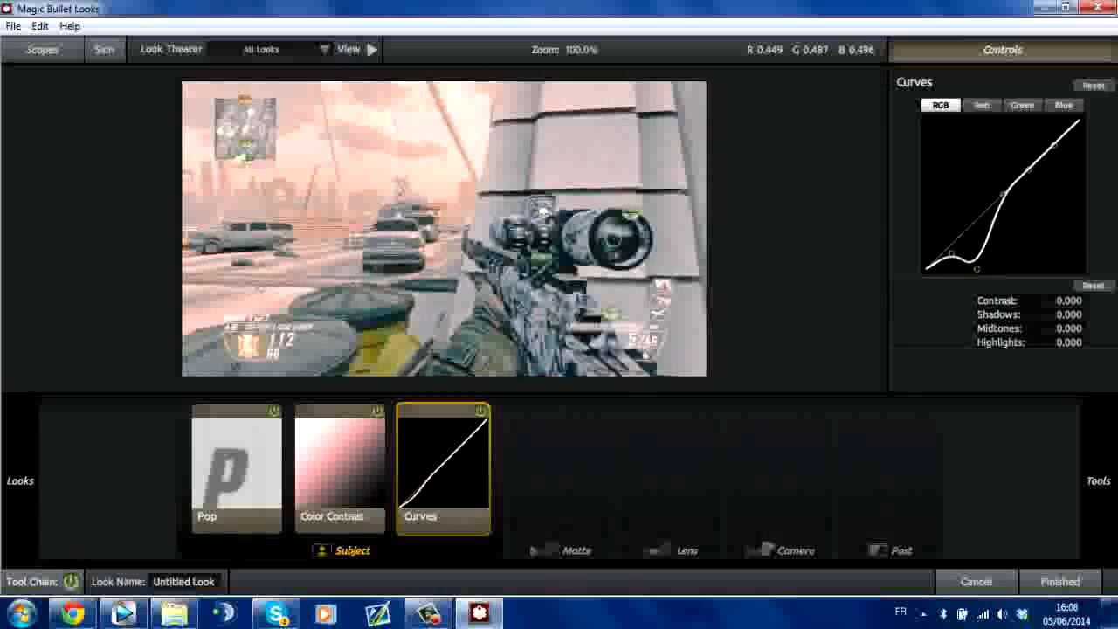
{"action": "left_click_drag", "start_coordinate": [976, 220], "coordinate": [976, 144]}
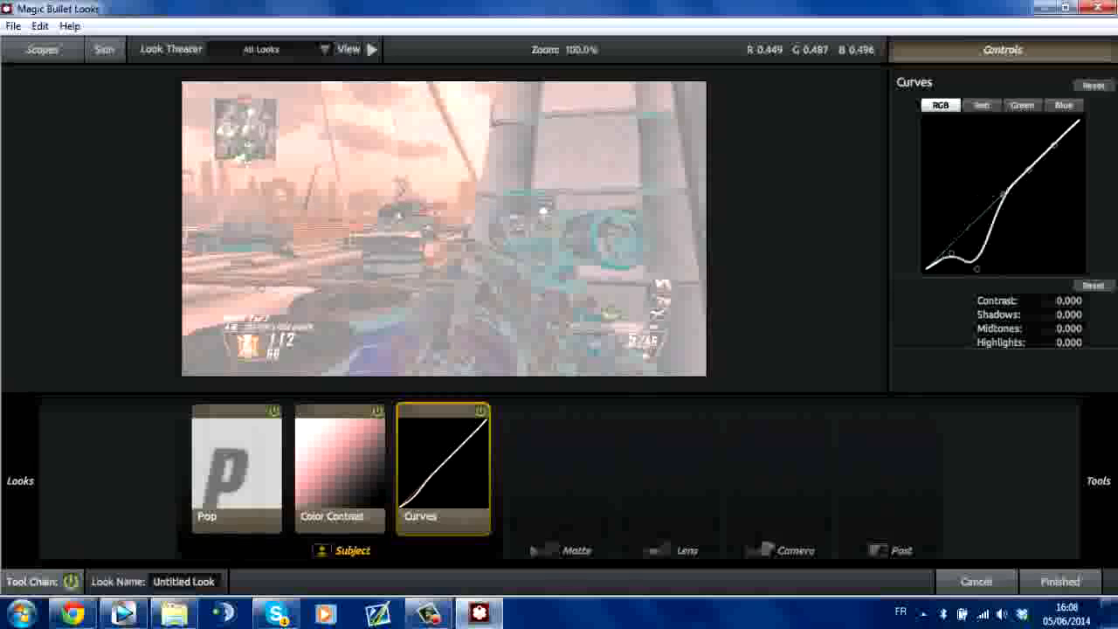
{"action": "left_click_drag", "start_coordinate": [976, 268], "coordinate": [977, 227]}
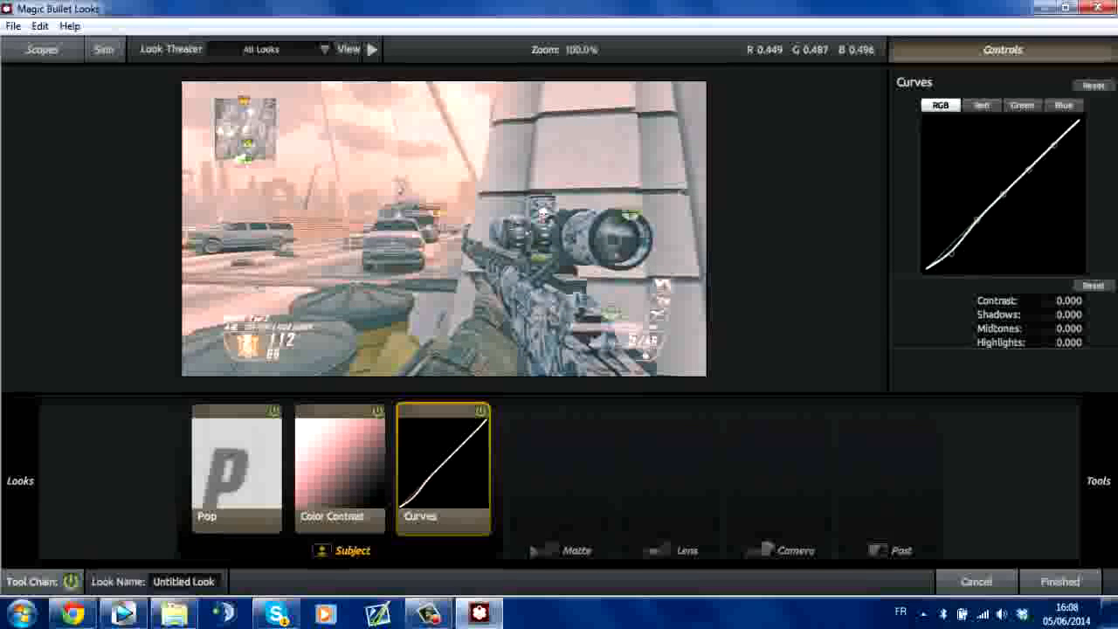
{"action": "left_click_drag", "start_coordinate": [985, 214], "coordinate": [1002, 199]}
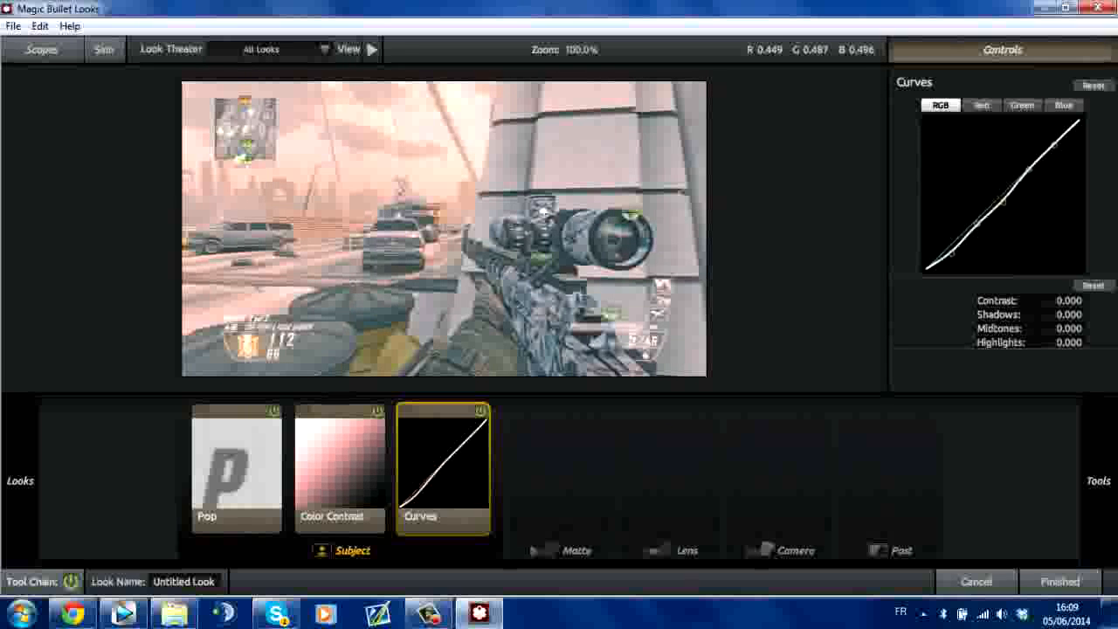
- Raise the two highlight points of the RGB curve slightly above the diagonal
{"action": "left_click", "coordinate": [429, 613]}
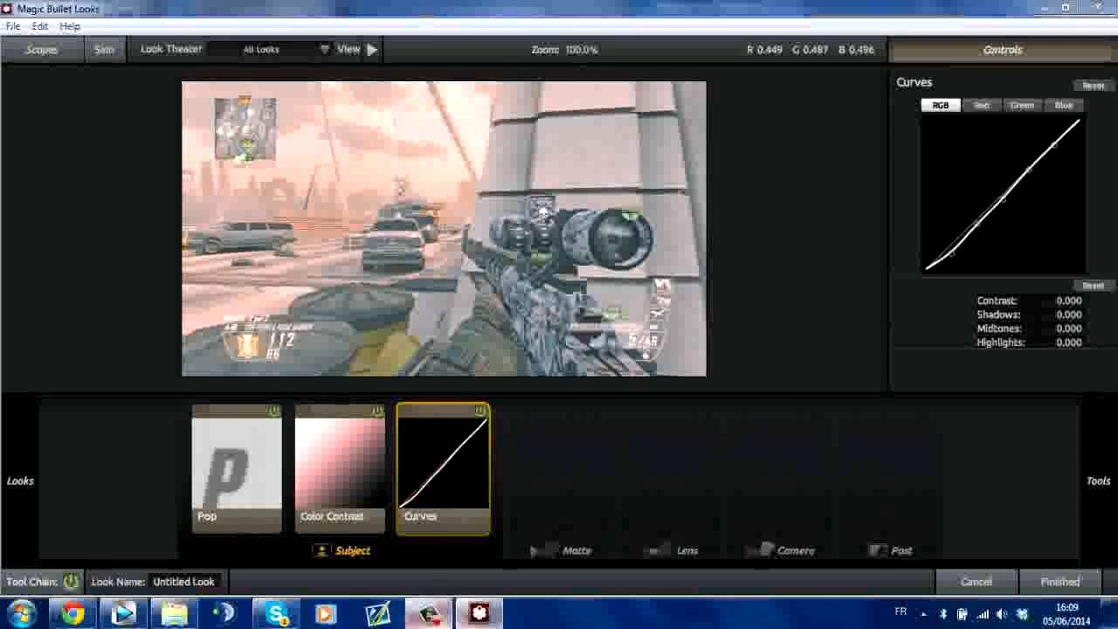
{"action": "left_click", "coordinate": [428, 613]}
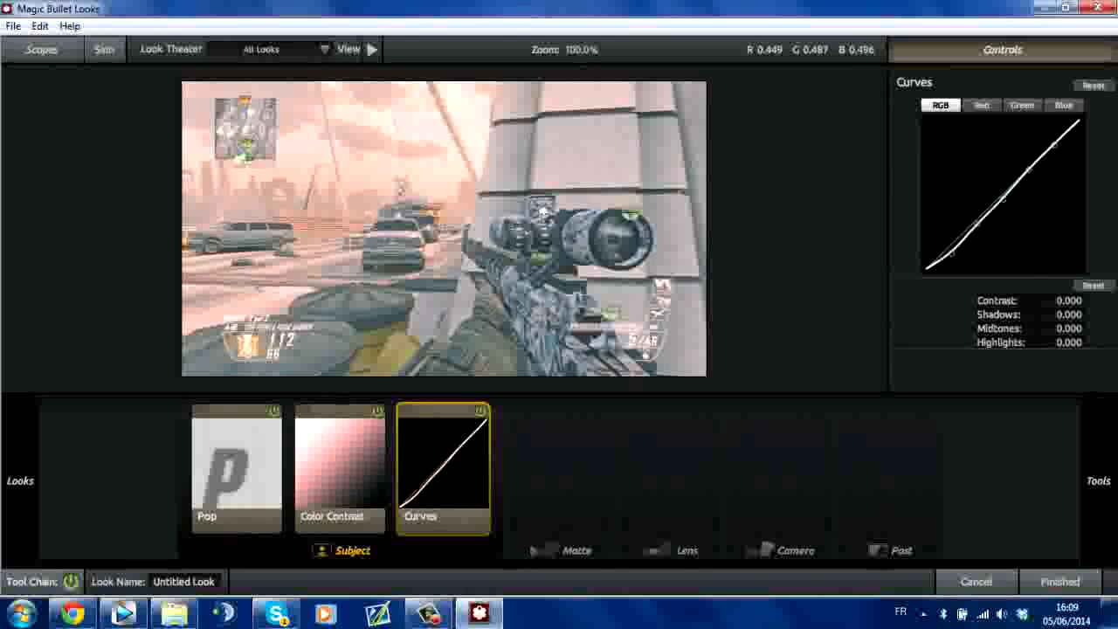
{"action": "mouse_move", "coordinate": [1028, 170]}
{"action": "left_mouse_down"}
{"action": "mouse_move", "coordinate": [1029, 114]}
{"action": "mouse_move", "coordinate": [1029, 199]}
{"action": "mouse_move", "coordinate": [1028, 170]}
{"action": "left_mouse_up"}
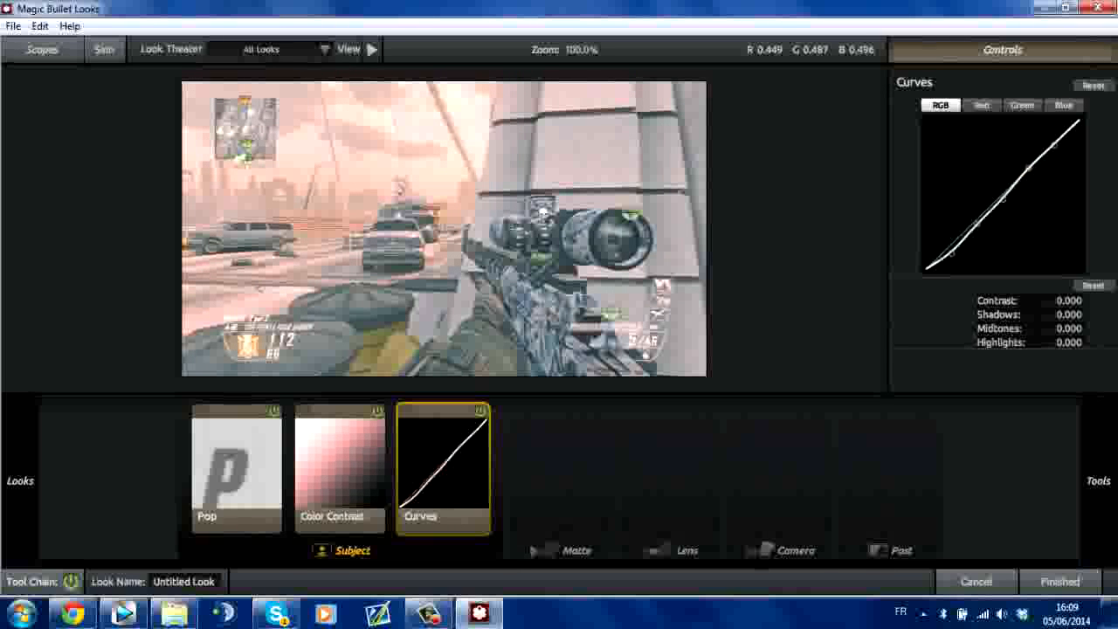
{"action": "mouse_move", "coordinate": [1054, 142]}
{"action": "left_mouse_down"}
{"action": "mouse_move", "coordinate": [1054, 120]}
{"action": "mouse_move", "coordinate": [1055, 138]}
{"action": "left_mouse_up"}
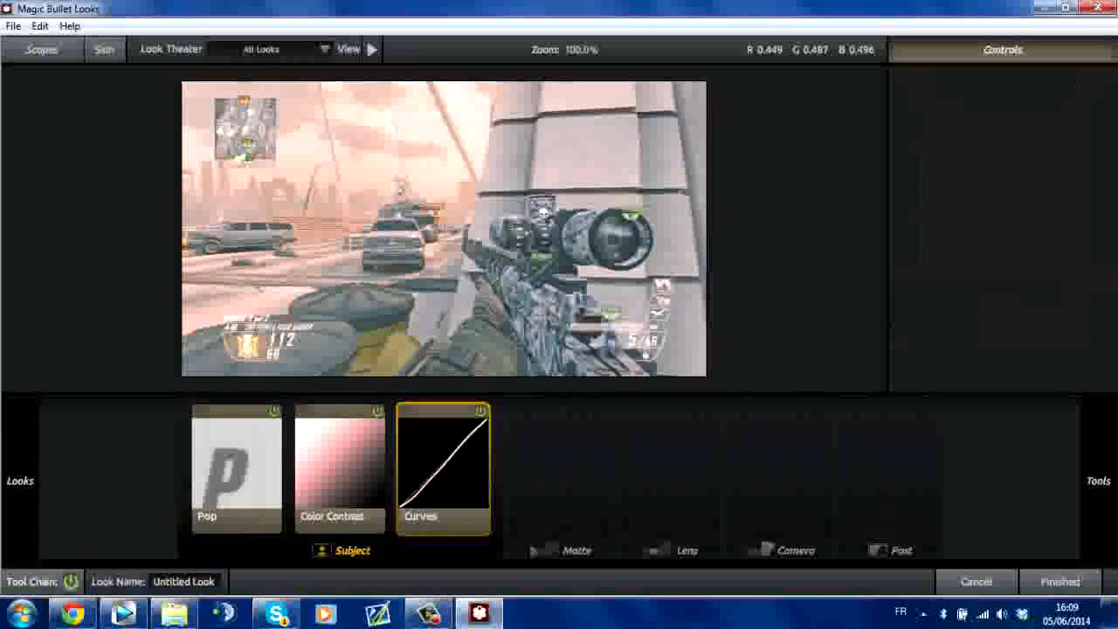
- Add two Diffusion tools to the Matte section of the tool chain
{"action": "left_click", "coordinate": [572, 550]}
{"action": "scroll", "coordinate": [912, 228], "scroll_direction": "down", "scroll_amount": 2}
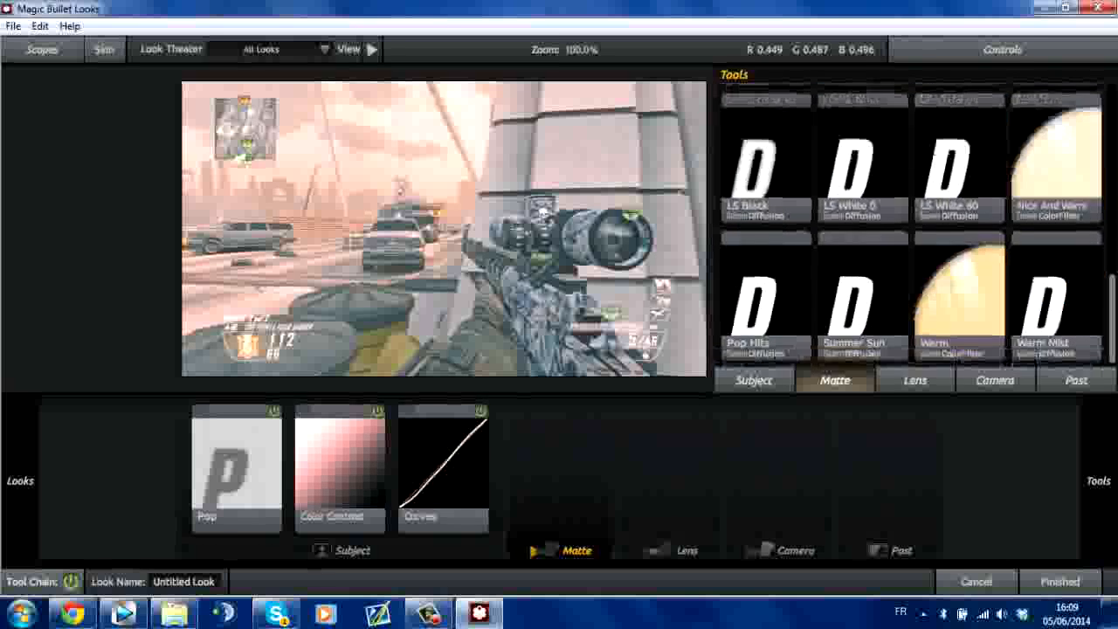
{"action": "scroll", "coordinate": [918, 233], "scroll_direction": "up", "scroll_amount": 6}
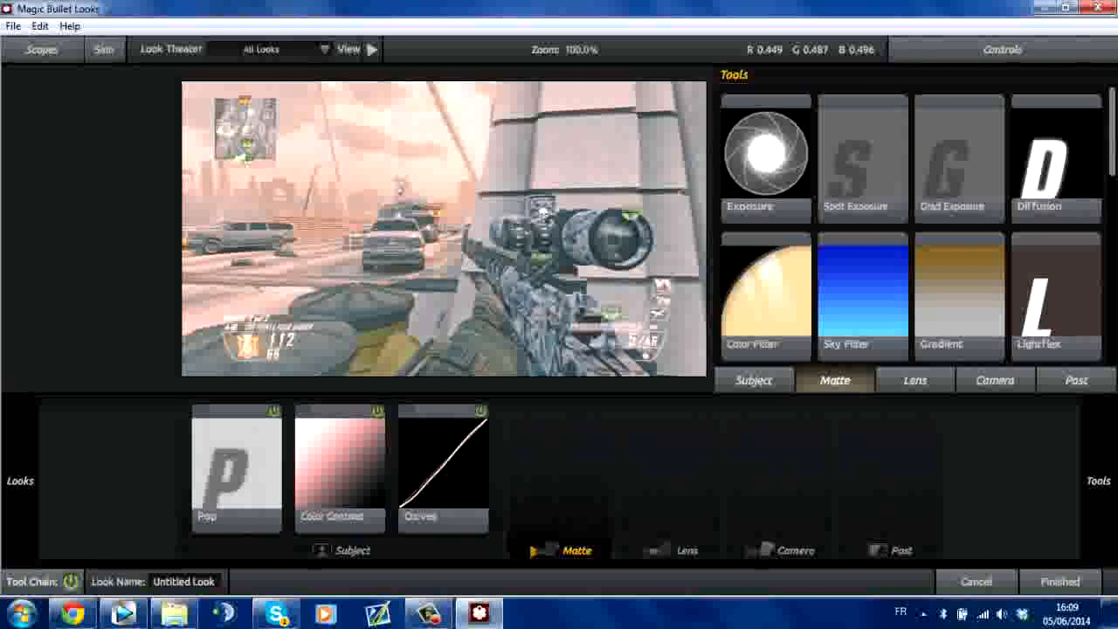
{"action": "left_click_drag", "start_coordinate": [1052, 157], "coordinate": [558, 462]}
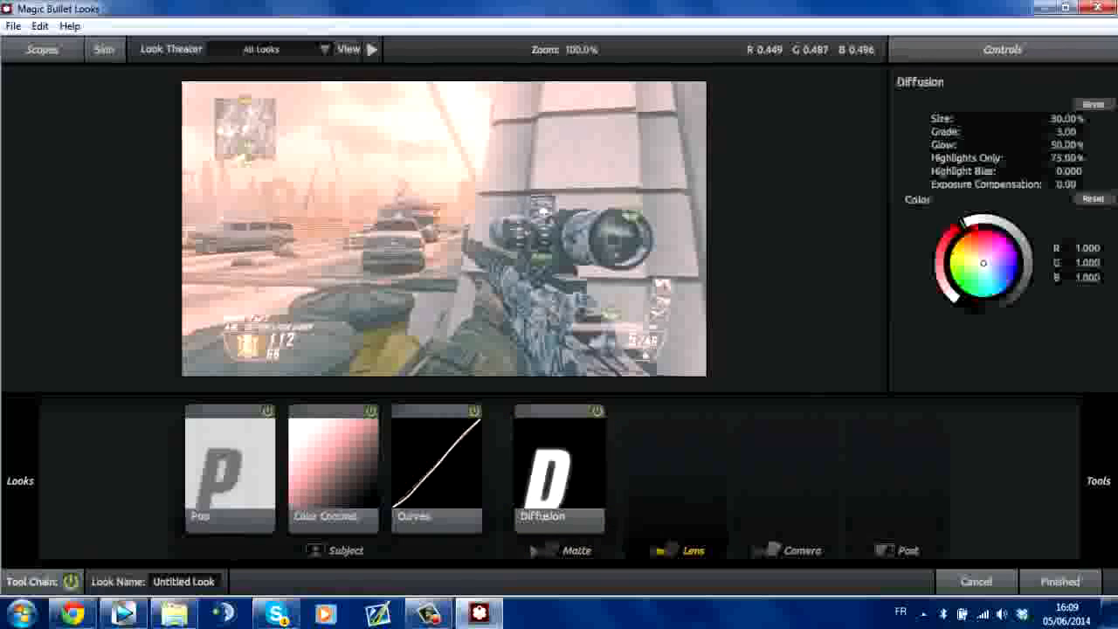
{"action": "left_click", "coordinate": [691, 550]}
{"action": "left_click", "coordinate": [574, 551]}
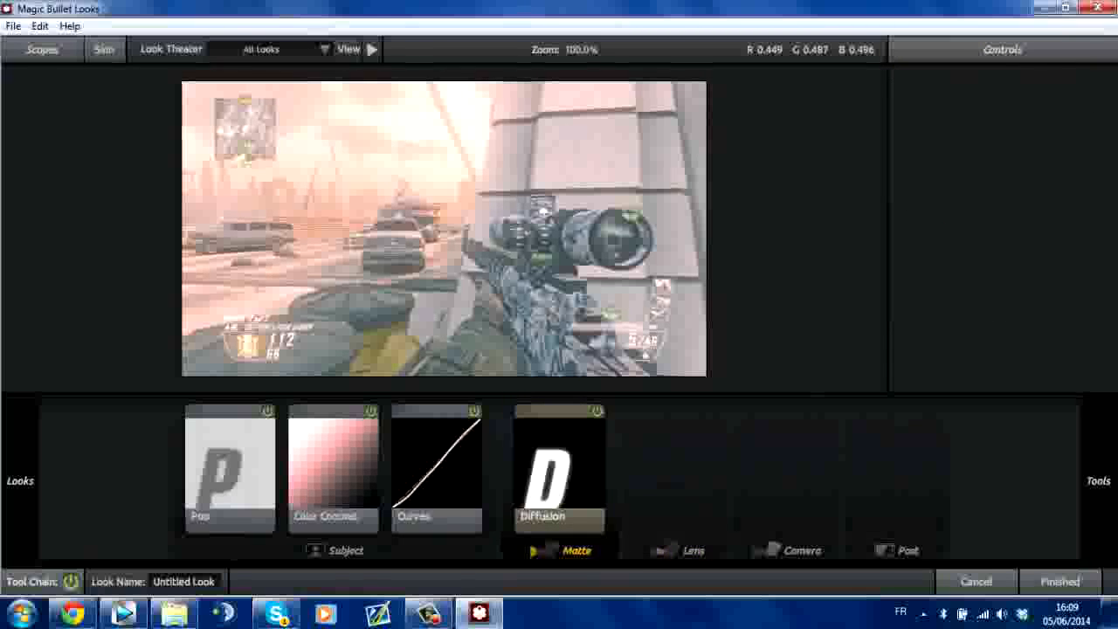
{"action": "mouse_move", "coordinate": [1098, 480]}
{"action": "left_click_drag", "start_coordinate": [1055, 162], "coordinate": [602, 485]}
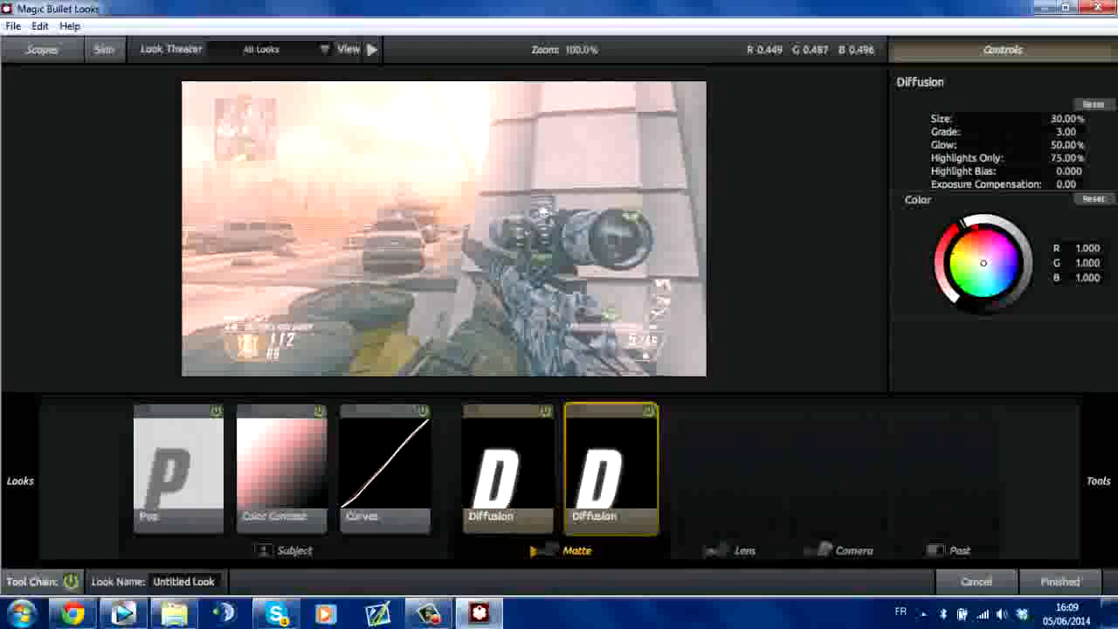
- Tint the second Diffusion red at about R 0.731, G 0.347, B 0.340, with Size 0.10%, Grade 2.40 and Glow 100%
{"action": "mouse_move", "coordinate": [982, 262]}
{"action": "left_mouse_down"}
{"action": "mouse_move", "coordinate": [975, 232]}
{"action": "mouse_move", "coordinate": [950, 237]}
{"action": "left_mouse_up"}
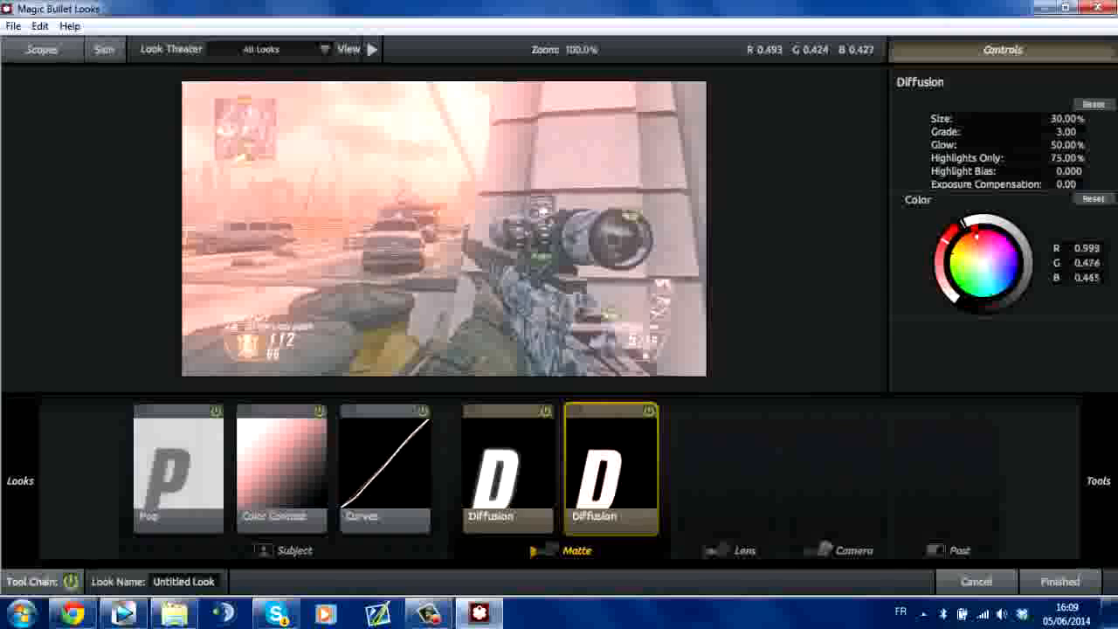
{"action": "mouse_move", "coordinate": [948, 295]}
{"action": "left_mouse_down"}
{"action": "mouse_move", "coordinate": [944, 240]}
{"action": "mouse_move", "coordinate": [946, 283]}
{"action": "left_mouse_up"}
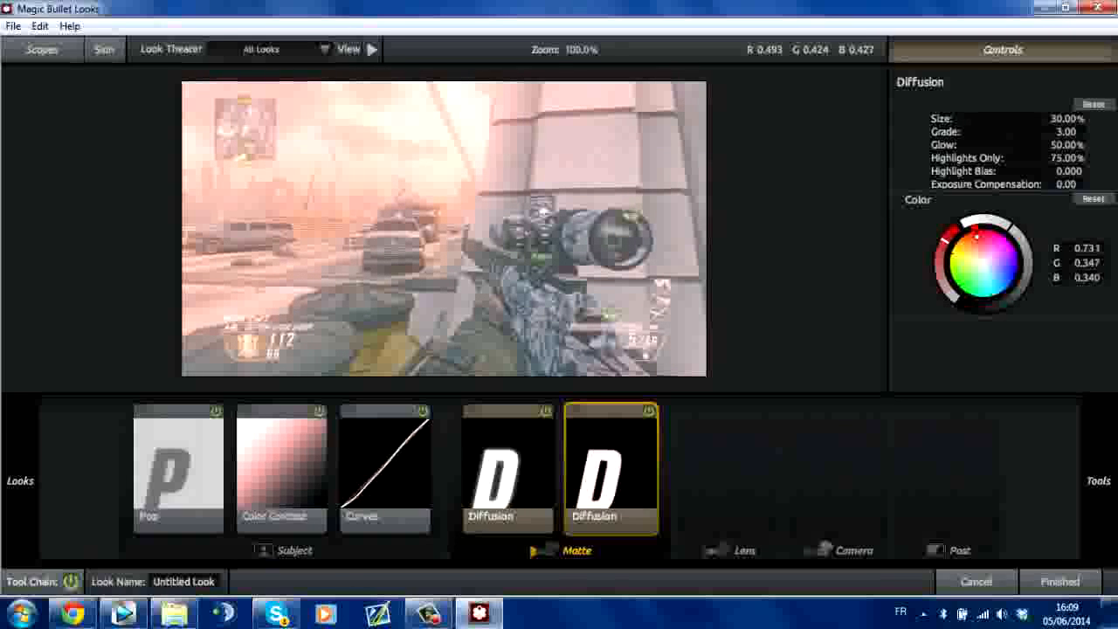
{"action": "left_click_drag", "start_coordinate": [1063, 118], "coordinate": [978, 119]}
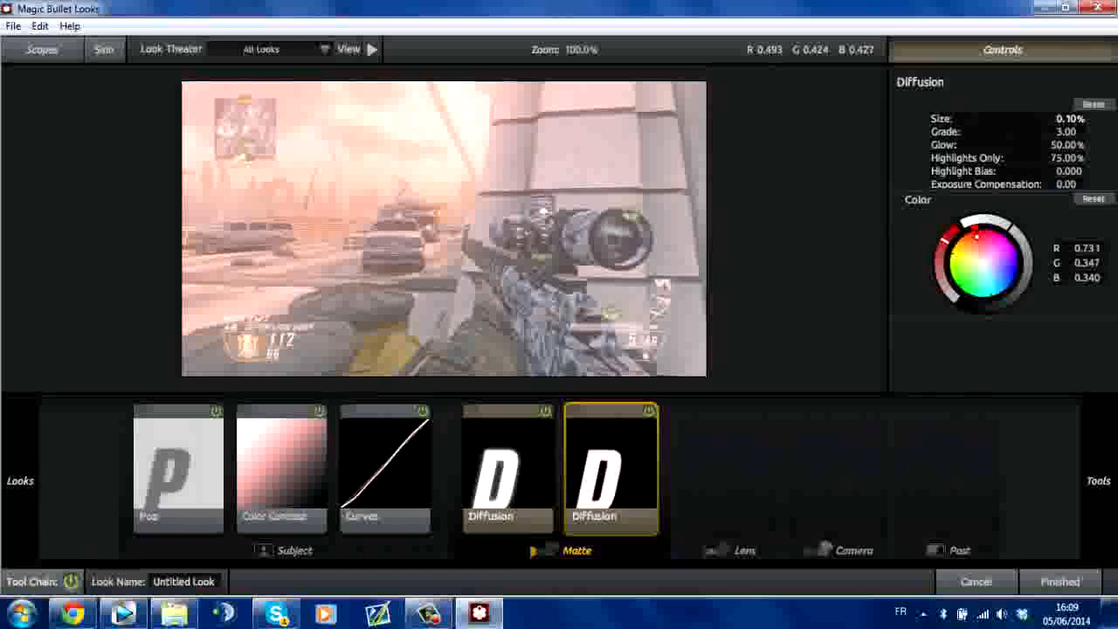
{"action": "left_click_drag", "start_coordinate": [1063, 119], "coordinate": [978, 119]}
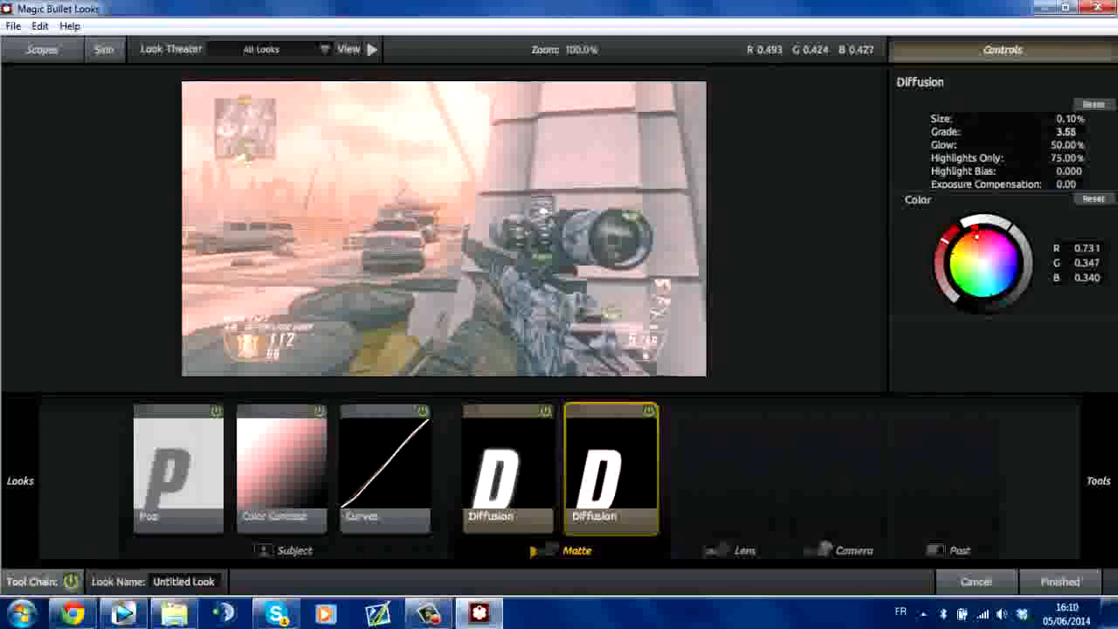
{"action": "left_click_drag", "start_coordinate": [1065, 132], "coordinate": [1013, 132]}
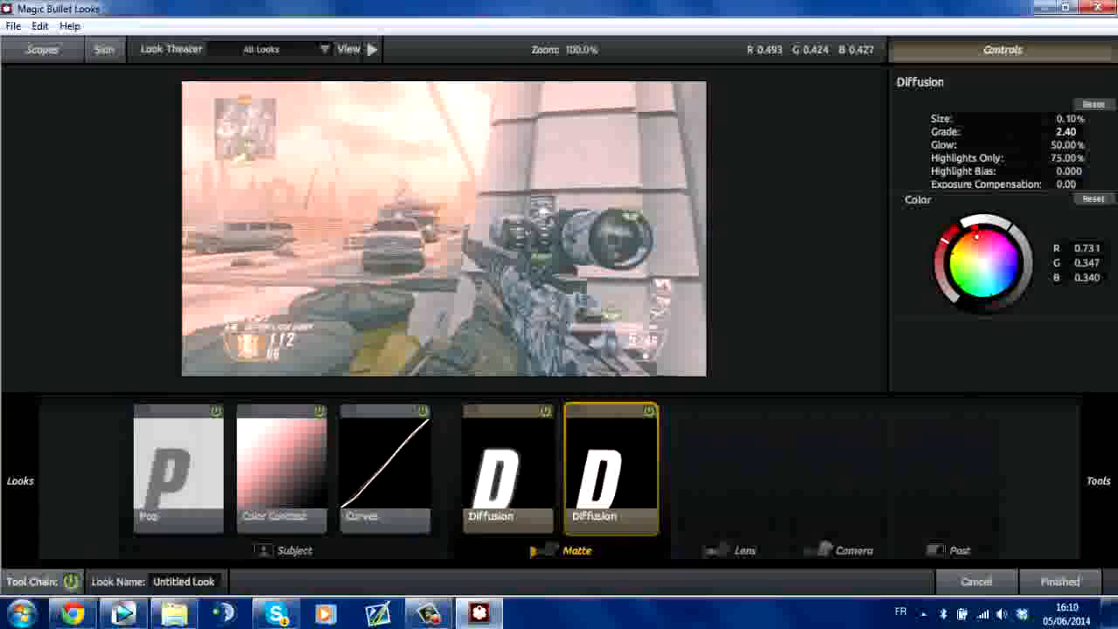
{"action": "left_click_drag", "start_coordinate": [1065, 145], "coordinate": [1109, 145]}
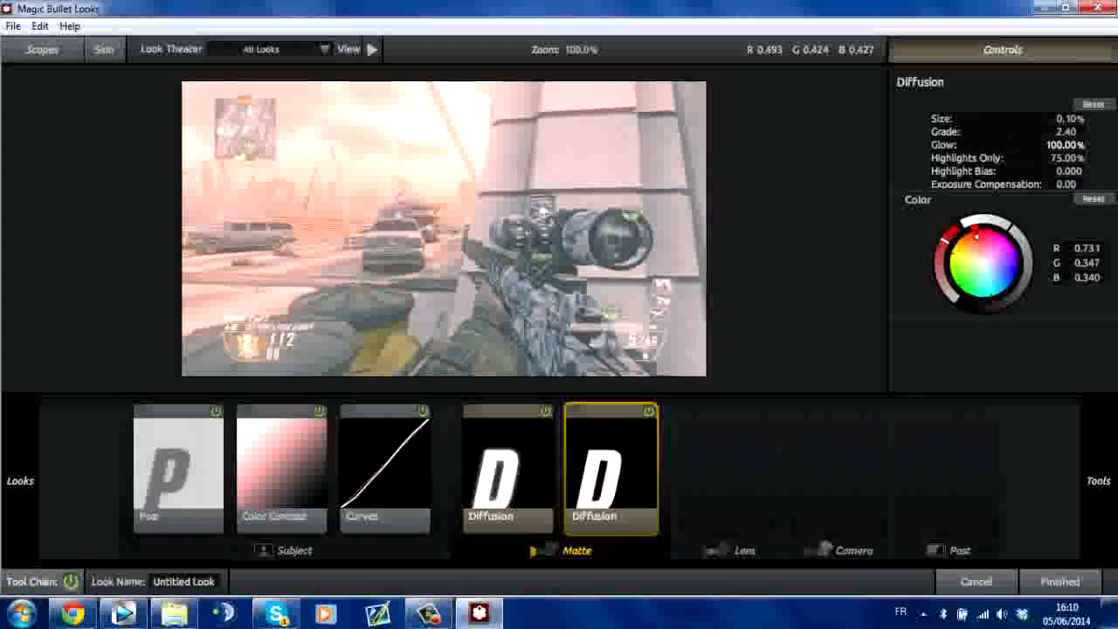
- Apply the look to check it in the Vegas Pro preview, and reopen the look for editing
{"action": "left_click", "coordinate": [508, 469]}
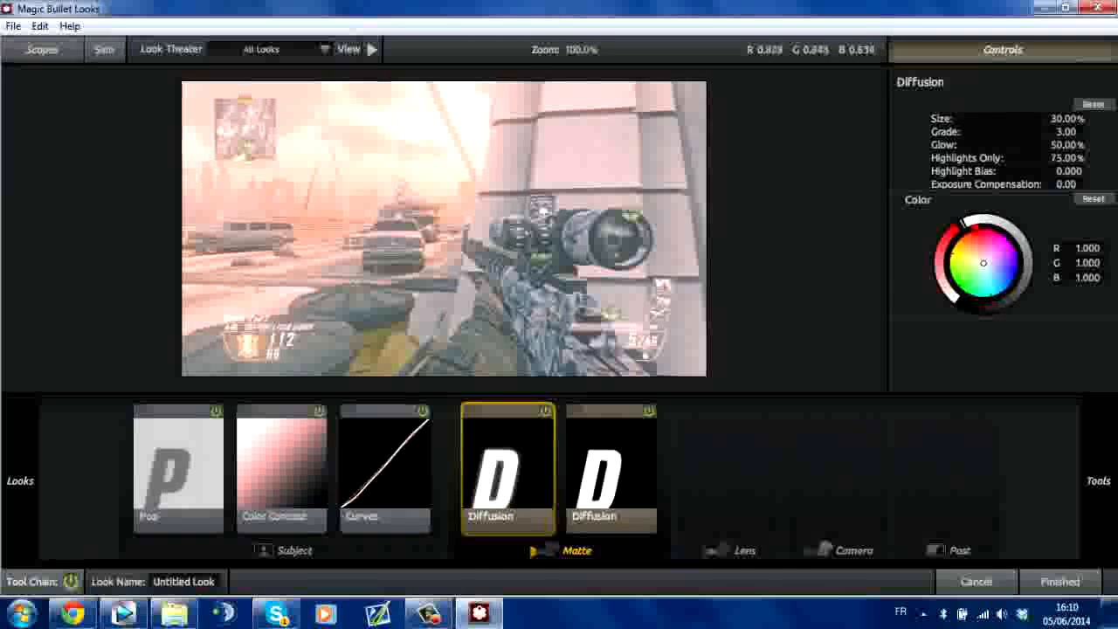
{"action": "left_click", "coordinate": [1060, 581]}
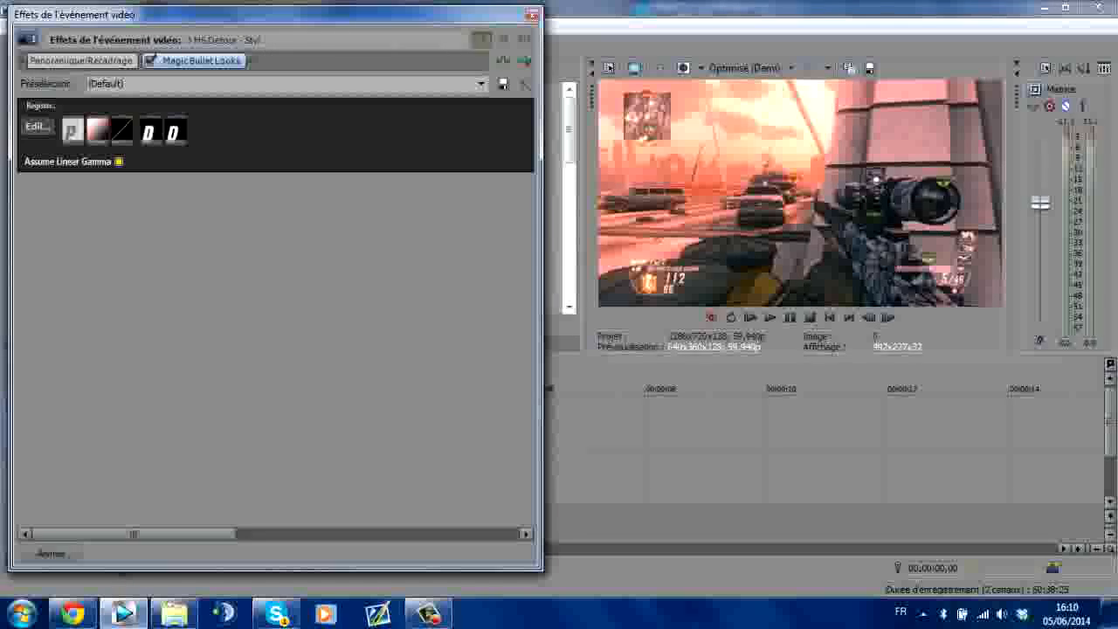
{"action": "left_click", "coordinate": [38, 127]}
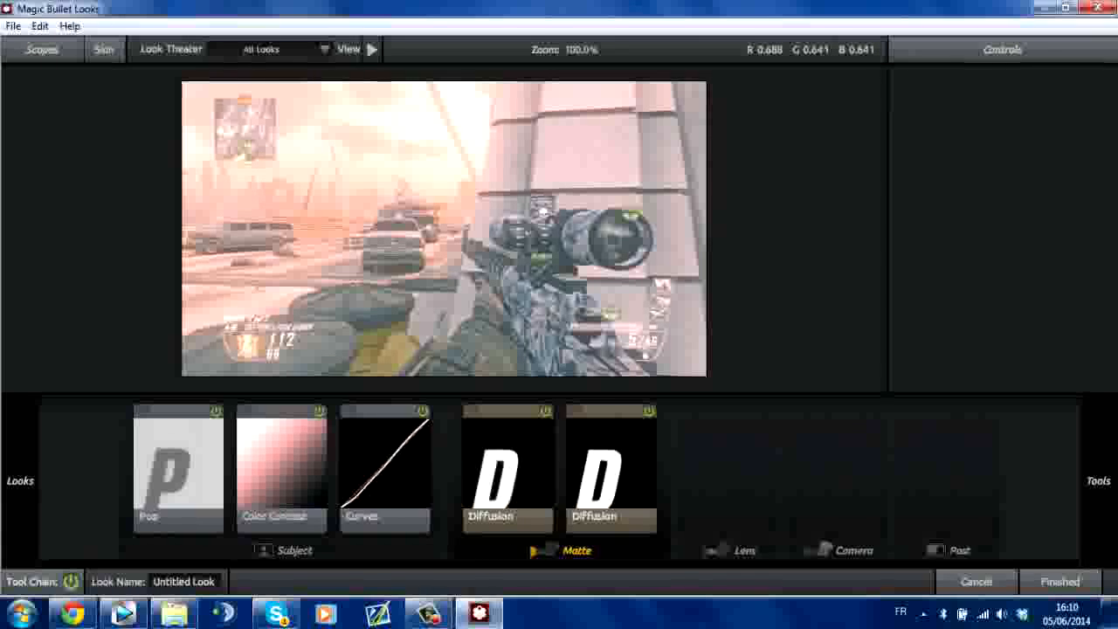
{"action": "left_click", "coordinate": [1059, 581]}
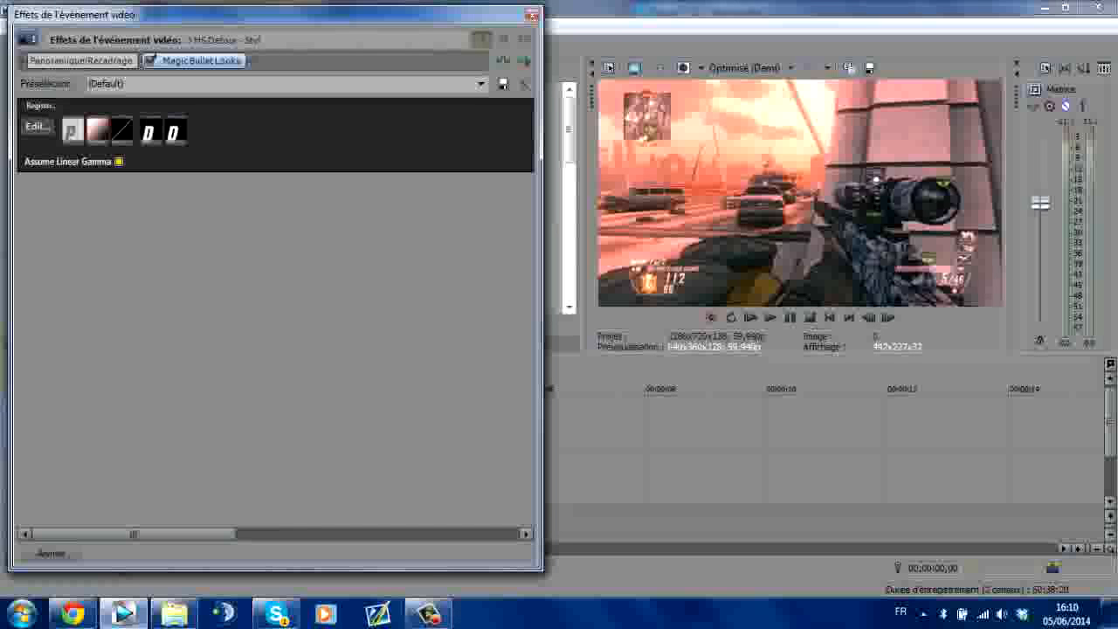
{"action": "left_click", "coordinate": [37, 127]}
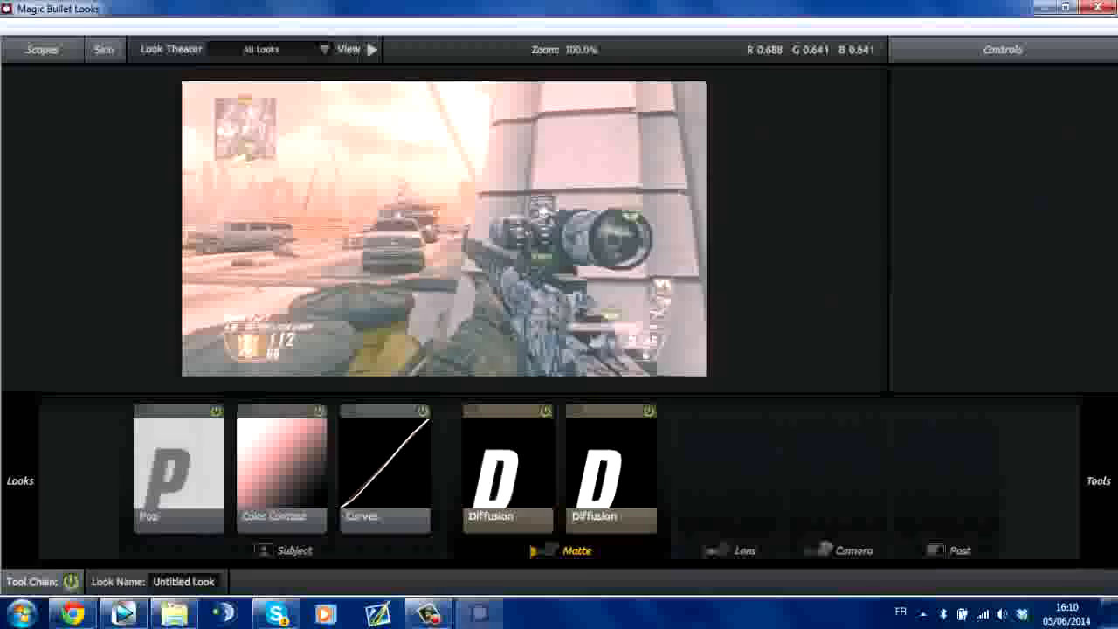
- Set the first Diffusion to Size 53.49%, Glow 44% and Exposure Compensation +0.10
{"action": "left_click", "coordinate": [508, 472]}
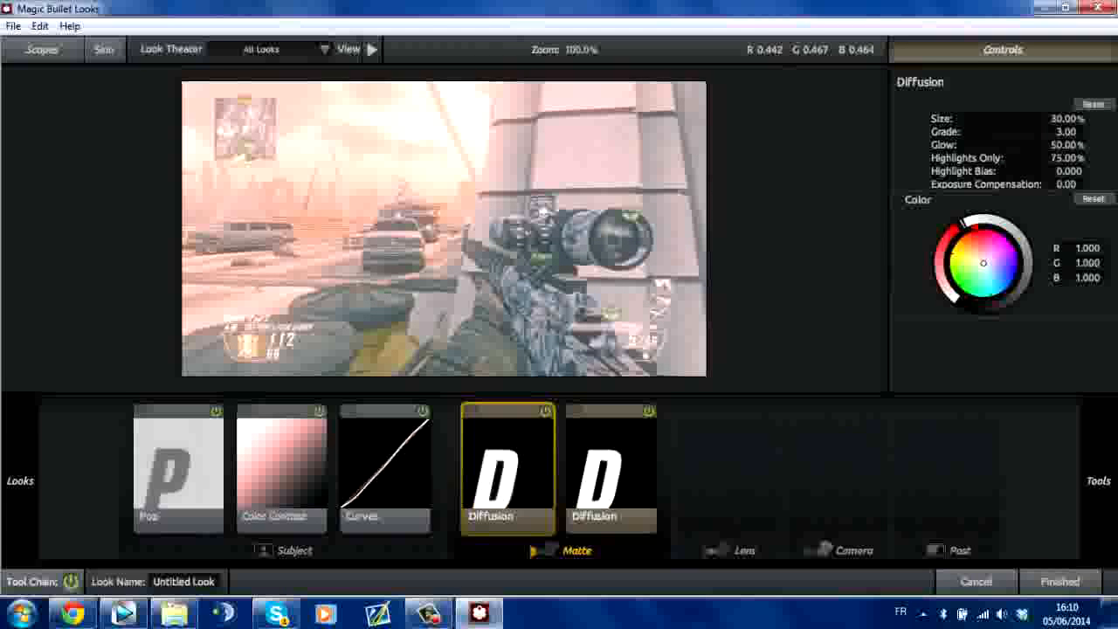
{"action": "left_click_drag", "start_coordinate": [1067, 145], "coordinate": [1110, 145]}
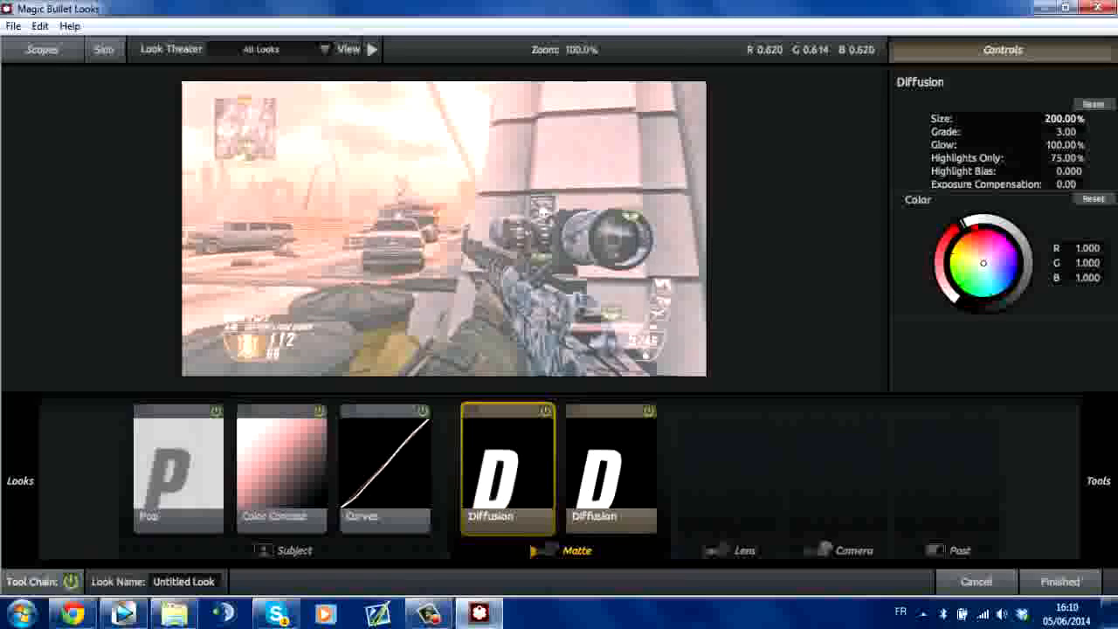
{"action": "left_click_drag", "start_coordinate": [1067, 119], "coordinate": [1040, 145]}
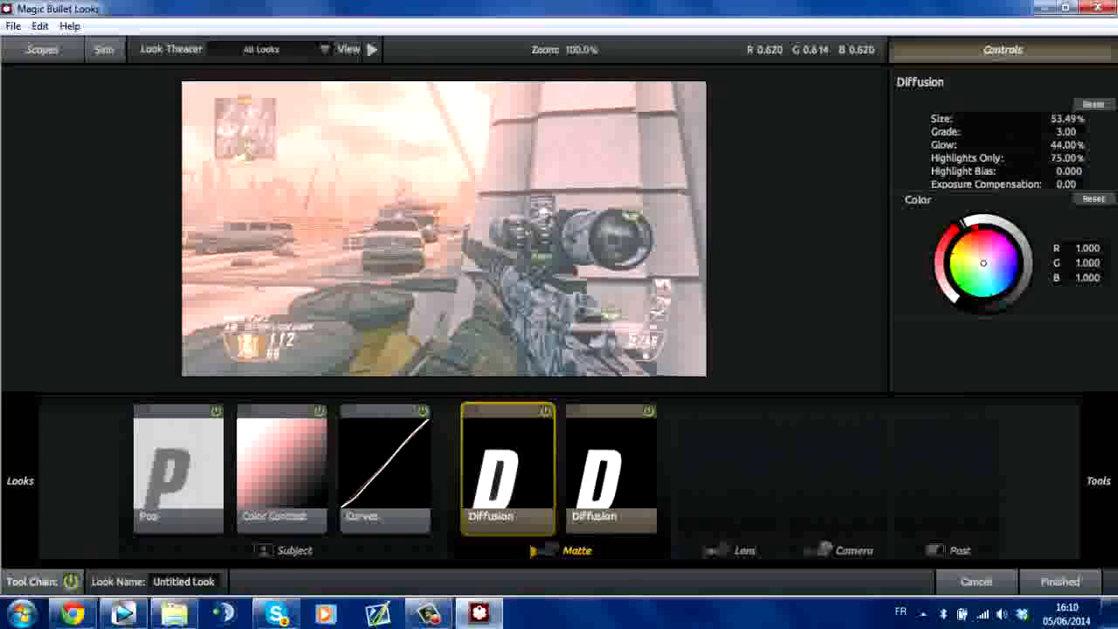
{"action": "mouse_move", "coordinate": [1065, 184]}
{"action": "left_mouse_down"}
{"action": "mouse_move", "coordinate": [1081, 185]}
{"action": "mouse_move", "coordinate": [1067, 184]}
{"action": "left_mouse_up"}
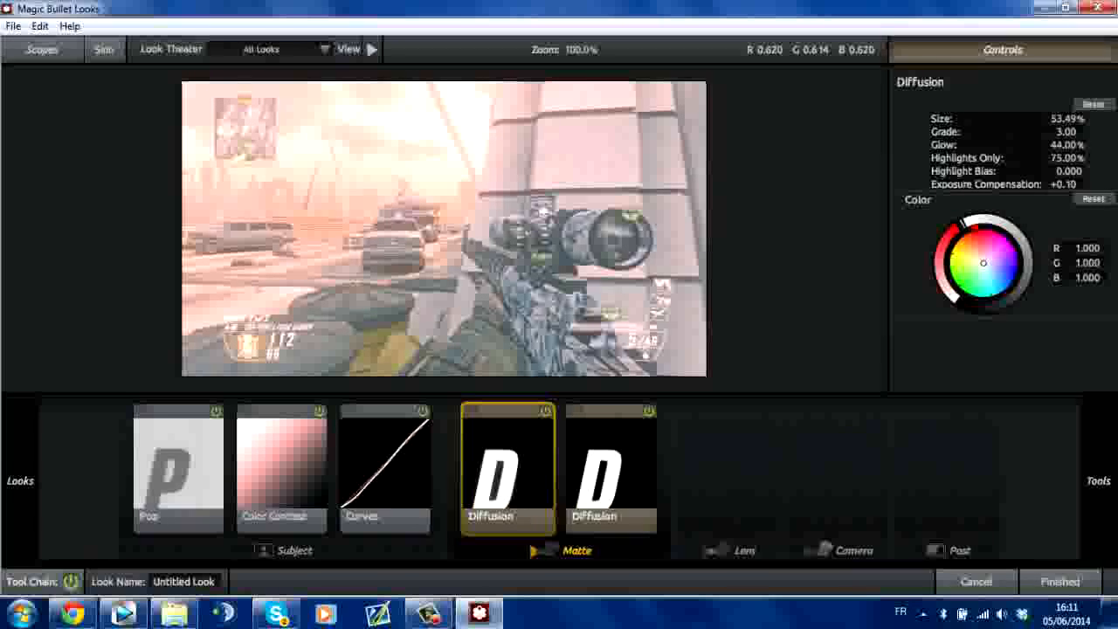
- Add the Edge Softness tool to the Lens section of the tool chain
{"action": "left_click", "coordinate": [732, 546]}
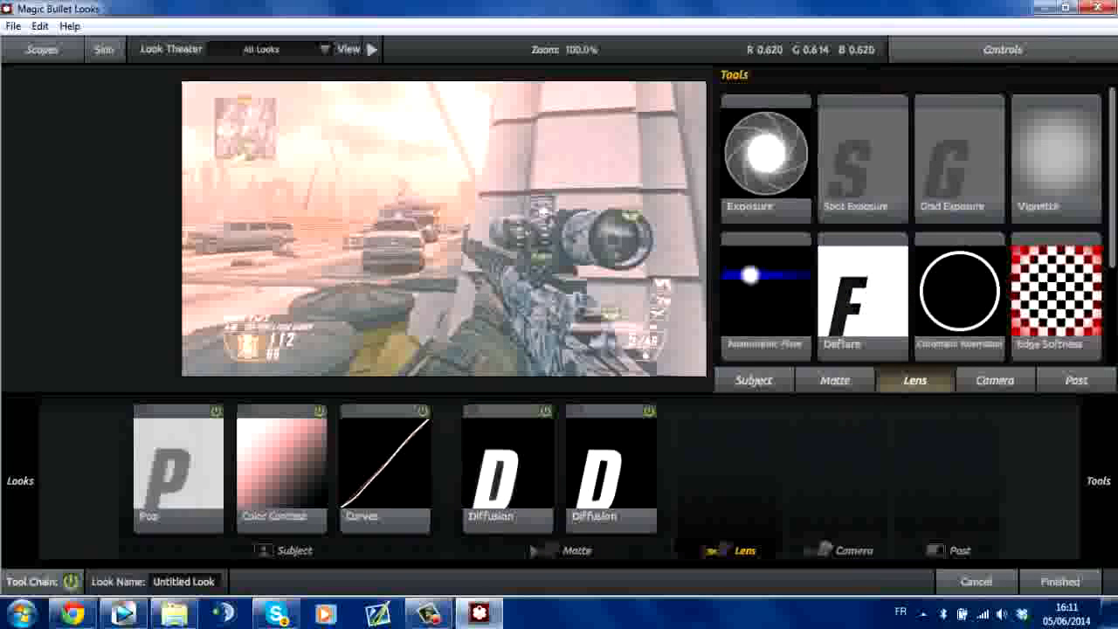
{"action": "scroll", "coordinate": [908, 227], "scroll_direction": "down", "scroll_amount": 1}
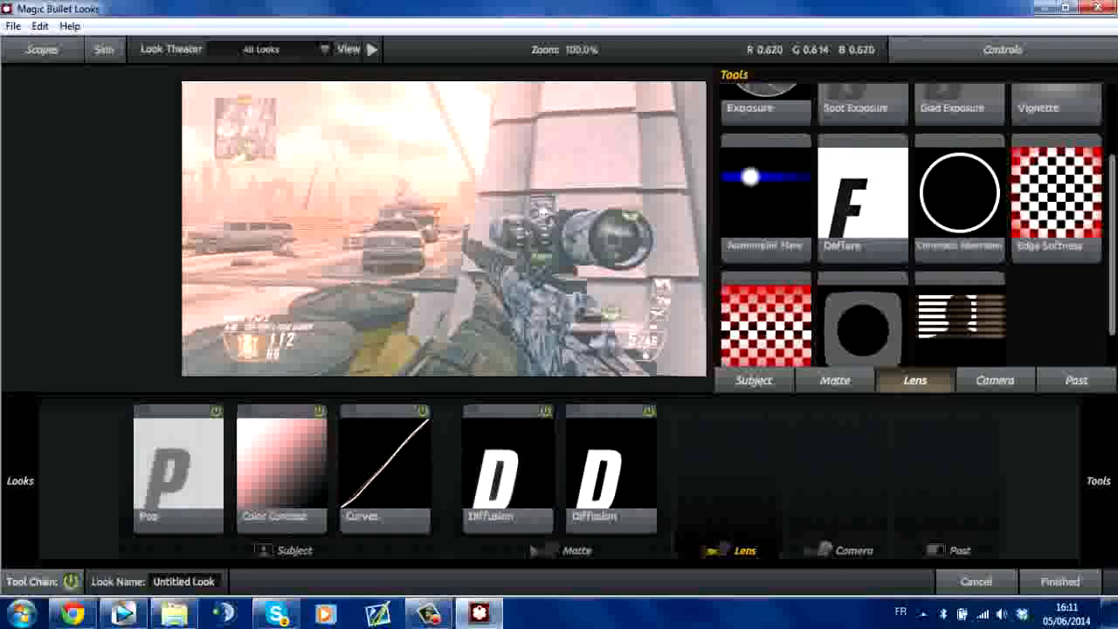
{"action": "left_click_drag", "start_coordinate": [1056, 193], "coordinate": [727, 467]}
- Shape the Edge Softness area with center X about +0.4%, Y about +10.8%, radius about 1.079, aspect about 1.199 and spread about 0.331
{"action": "left_click_drag", "start_coordinate": [744, 229], "coordinate": [805, 229]}
{"action": "scroll", "coordinate": [805, 228], "scroll_direction": "down", "scroll_amount": 5}
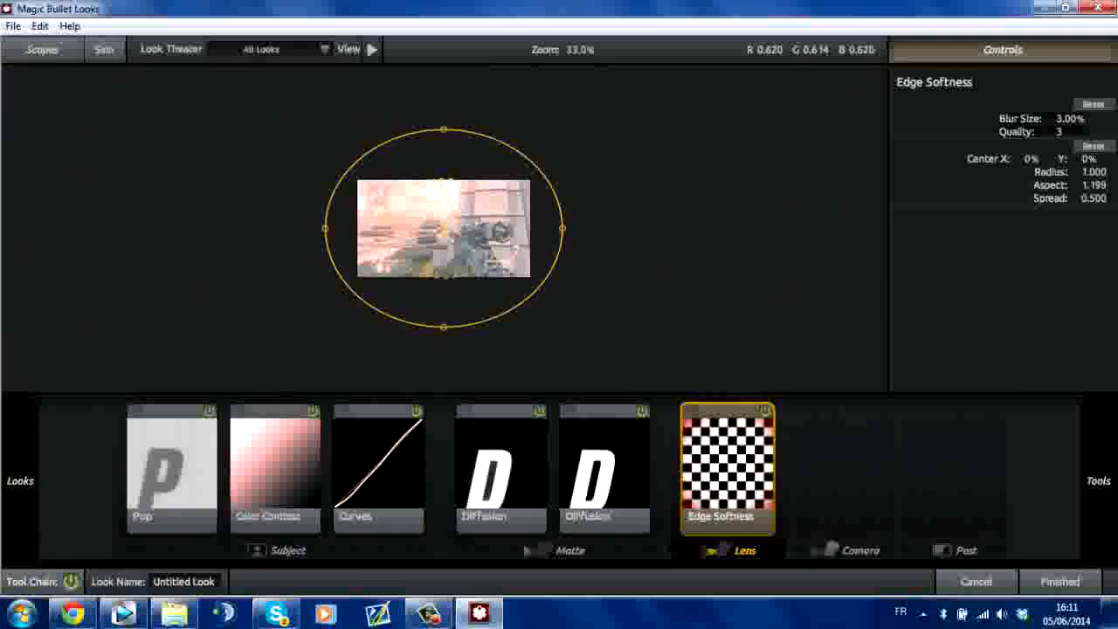
{"action": "left_click_drag", "start_coordinate": [528, 159], "coordinate": [597, 121]}
{"action": "scroll", "coordinate": [555, 137], "scroll_direction": "up", "scroll_amount": 4}
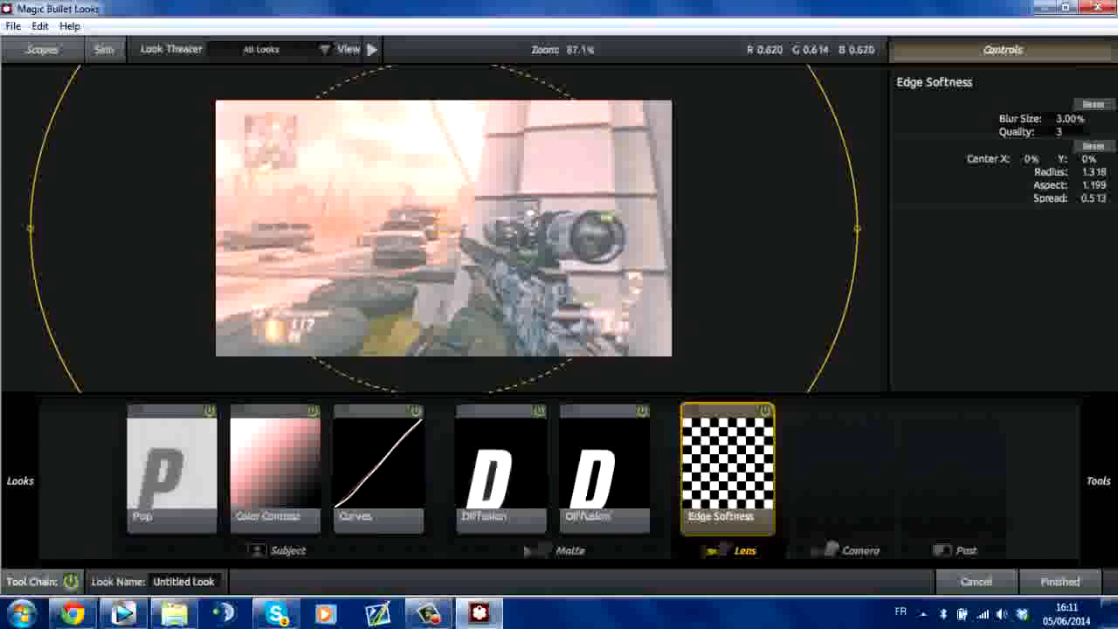
{"action": "left_click_drag", "start_coordinate": [444, 228], "coordinate": [446, 267]}
{"action": "left_click_drag", "start_coordinate": [600, 160], "coordinate": [619, 147]}
{"action": "mouse_move", "coordinate": [446, 268]}
{"action": "left_mouse_down"}
{"action": "mouse_move", "coordinate": [457, 292]}
{"action": "mouse_move", "coordinate": [439, 250]}
{"action": "mouse_move", "coordinate": [445, 179]}
{"action": "mouse_move", "coordinate": [445, 256]}
{"action": "left_mouse_up"}
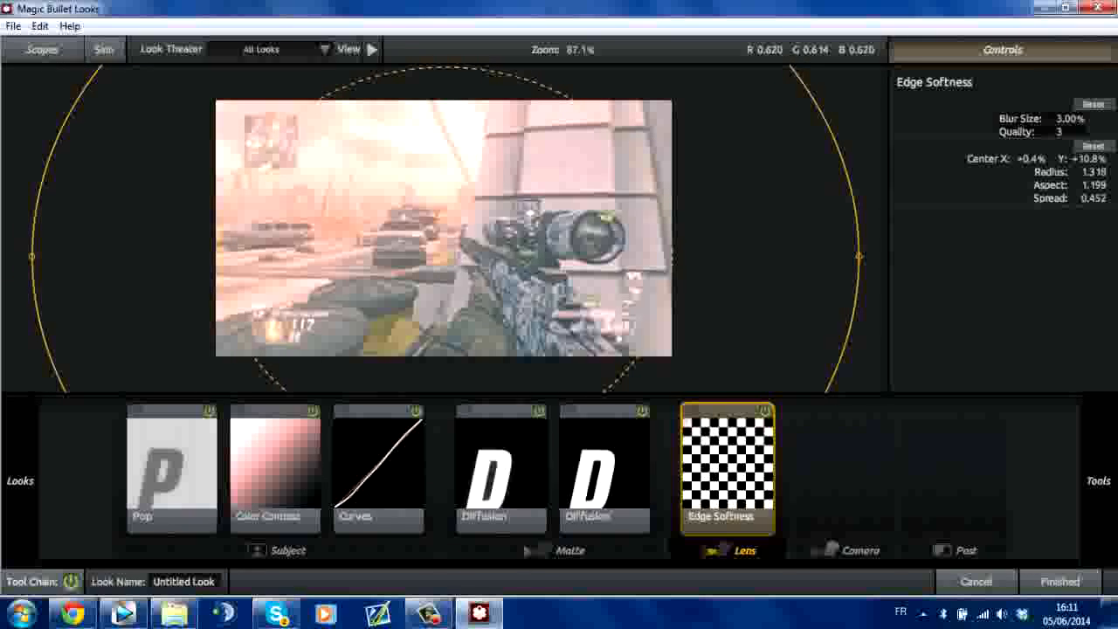
{"action": "left_click_drag", "start_coordinate": [859, 256], "coordinate": [783, 256]}
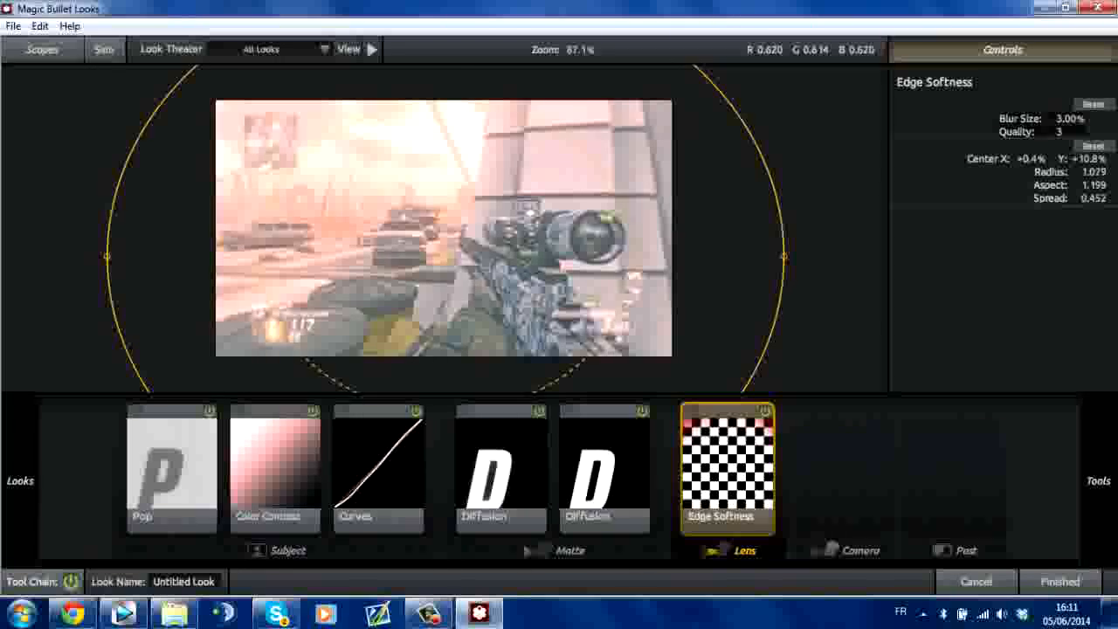
{"action": "left_click_drag", "start_coordinate": [630, 256], "coordinate": [672, 256]}
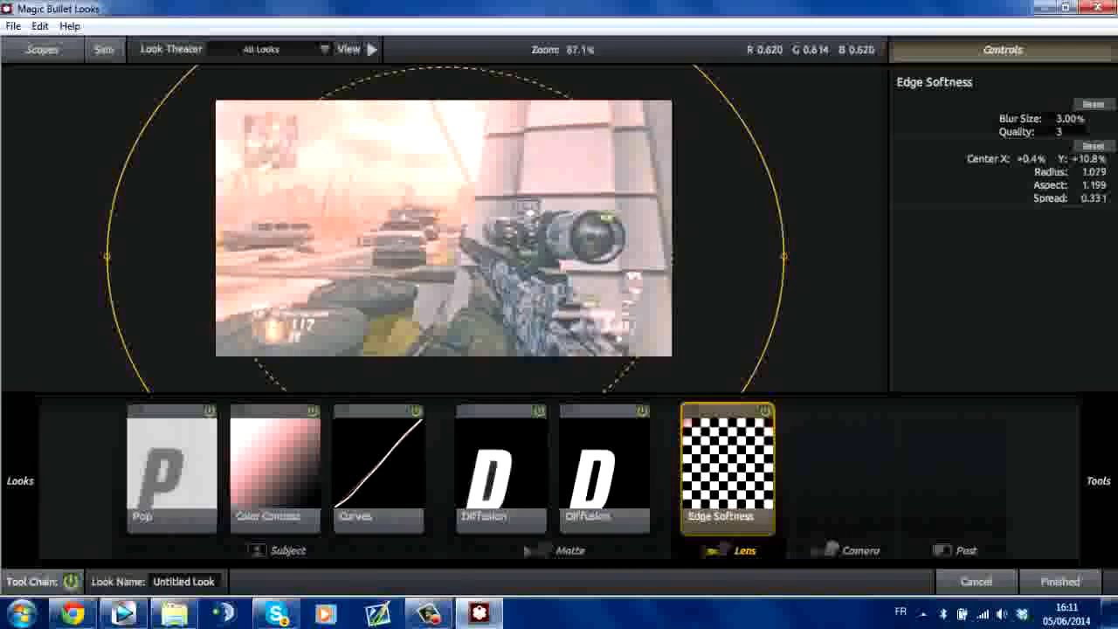
- Try the Crush tool in the Post section with a Gamma of 8.38, and remove it from the tool chain
{"action": "left_click", "coordinate": [842, 550]}
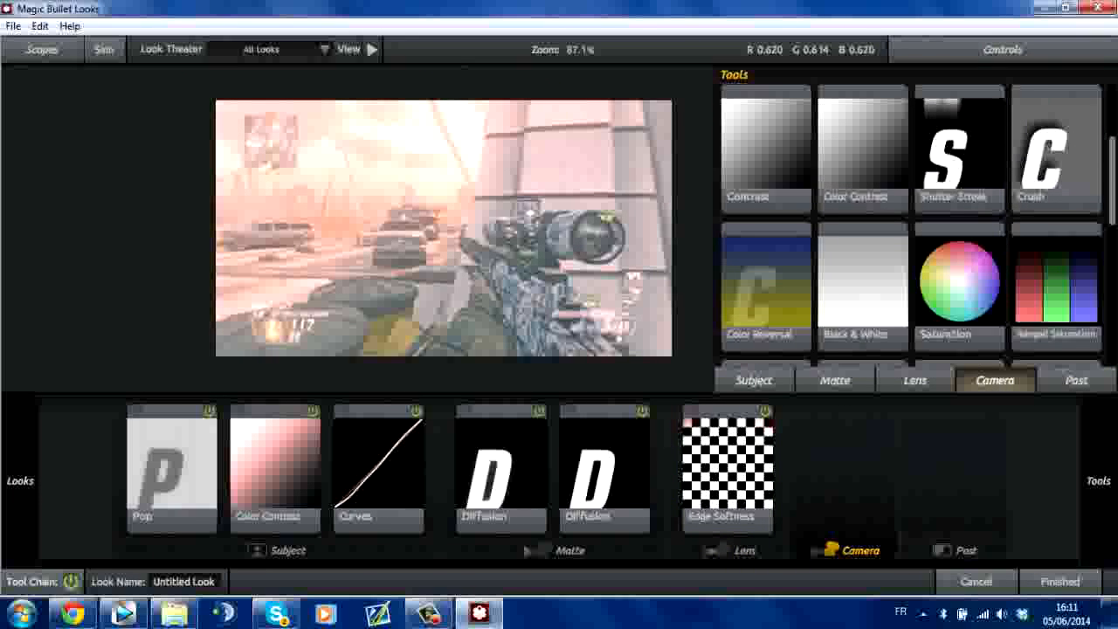
{"action": "scroll", "coordinate": [910, 229], "scroll_direction": "down", "scroll_amount": 2}
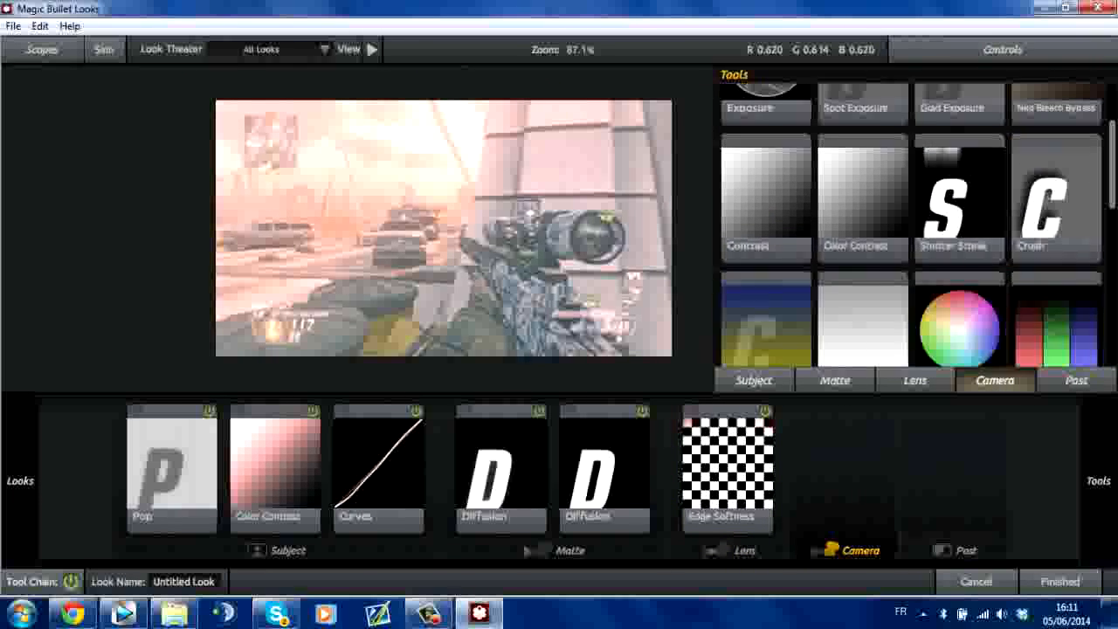
{"action": "scroll", "coordinate": [910, 229], "scroll_direction": "up", "scroll_amount": 2}
{"action": "left_click_drag", "start_coordinate": [1055, 297], "coordinate": [953, 472]}
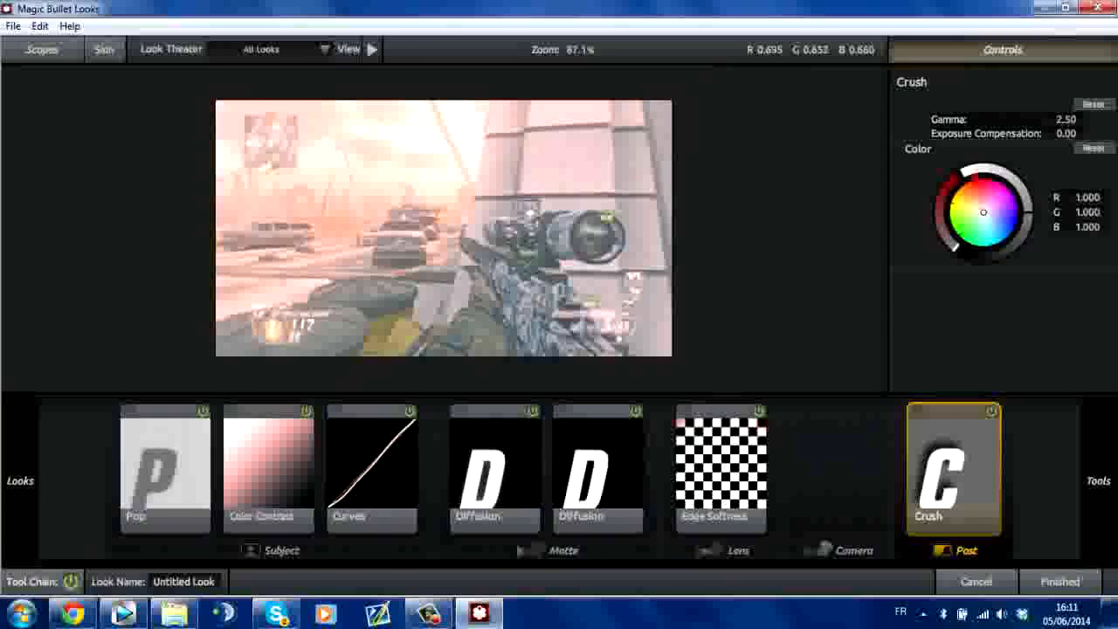
{"action": "mouse_move", "coordinate": [1066, 120]}
{"action": "left_mouse_down"}
{"action": "mouse_move", "coordinate": [1022, 120]}
{"action": "mouse_move", "coordinate": [1074, 119]}
{"action": "left_mouse_up"}
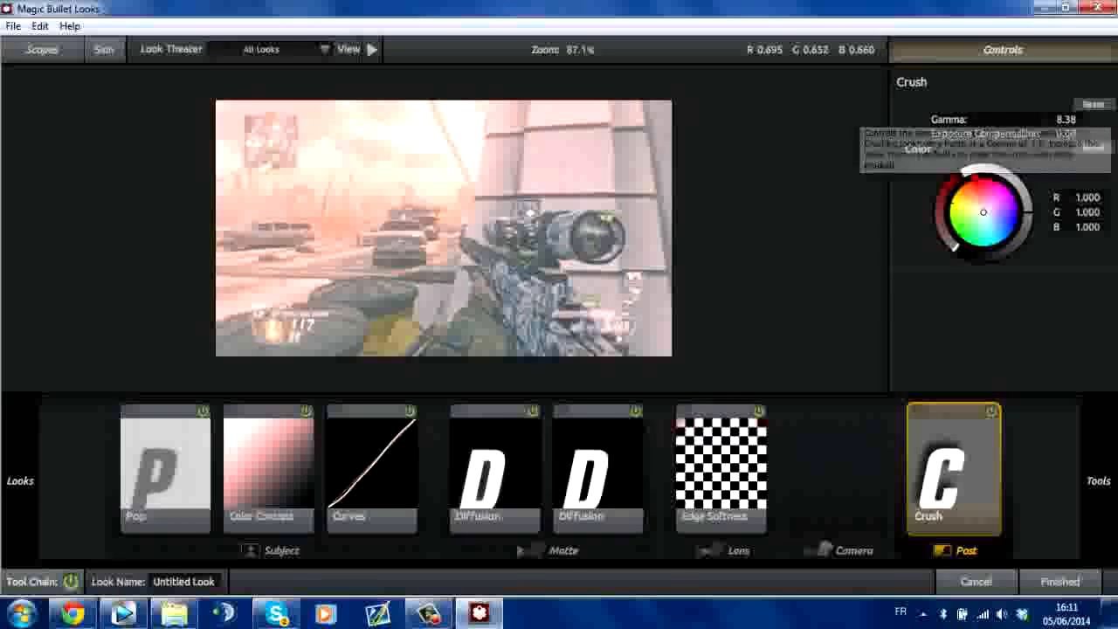
{"action": "left_click_drag", "start_coordinate": [953, 472], "coordinate": [1048, 297]}
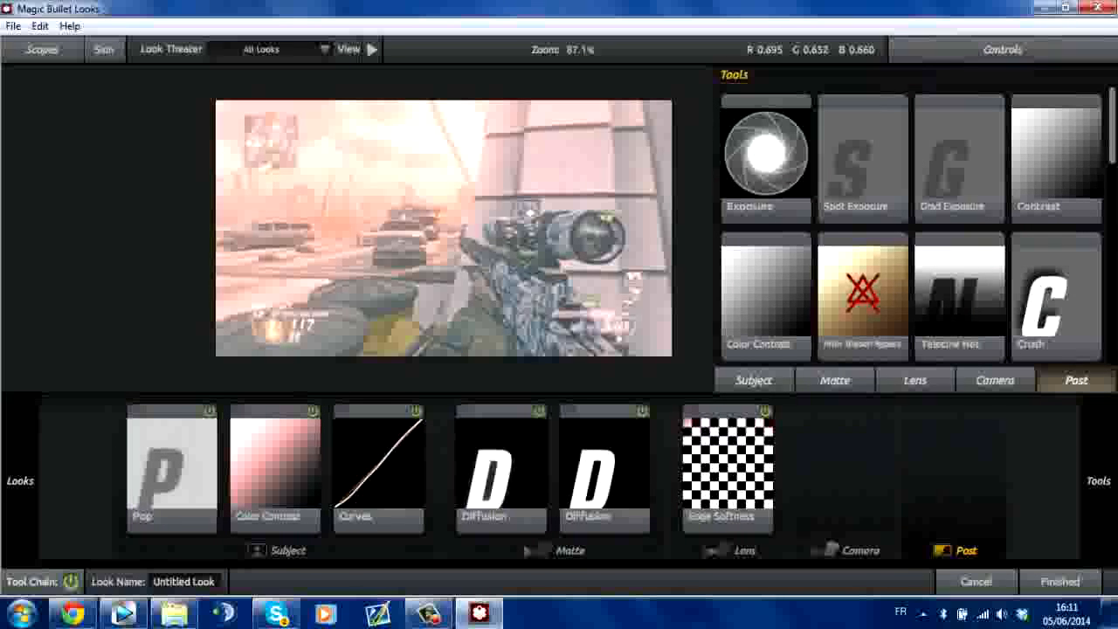
- Add the Contrast tool to the Post section, raise its contrast, and apply the finished look to the clip
{"action": "left_click_drag", "start_coordinate": [1056, 157], "coordinate": [953, 469]}
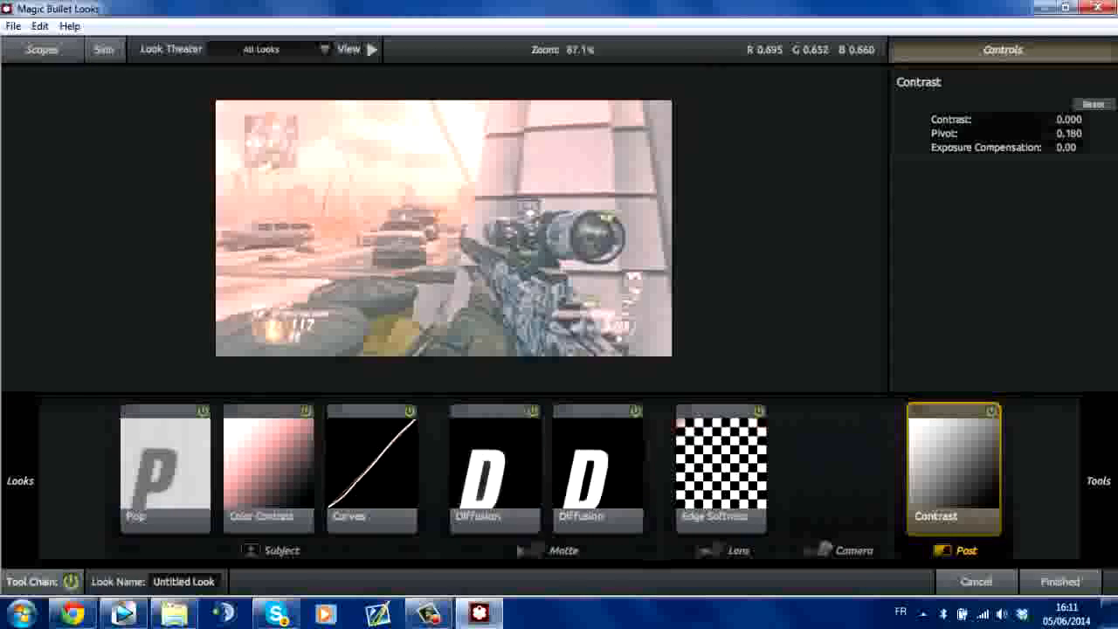
{"action": "left_click_drag", "start_coordinate": [1066, 120], "coordinate": [1088, 120]}
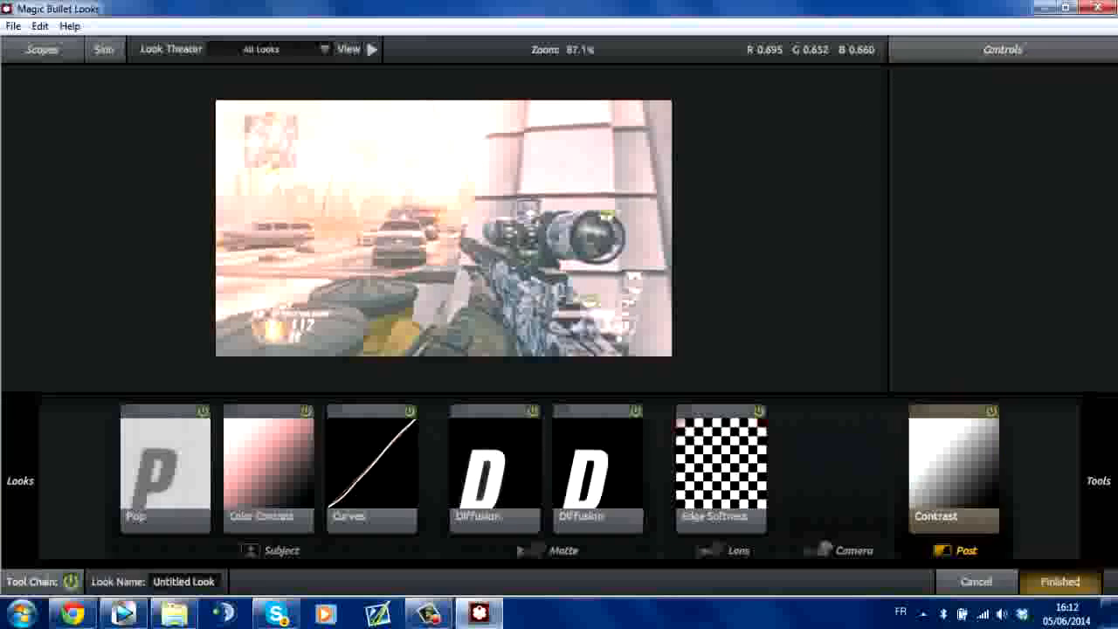
{"action": "left_click", "coordinate": [1059, 581]}
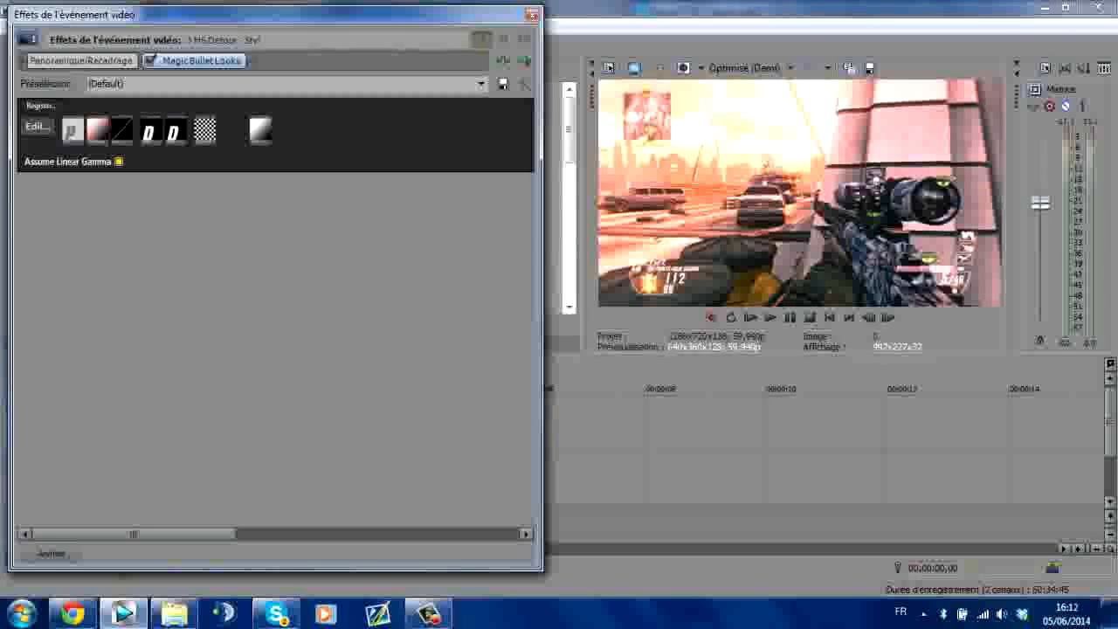
- Reopen the look for editing, set the Post section's Contrast to +0.160 and try Pivot values up to 10.000
{"action": "left_click", "coordinate": [37, 126]}
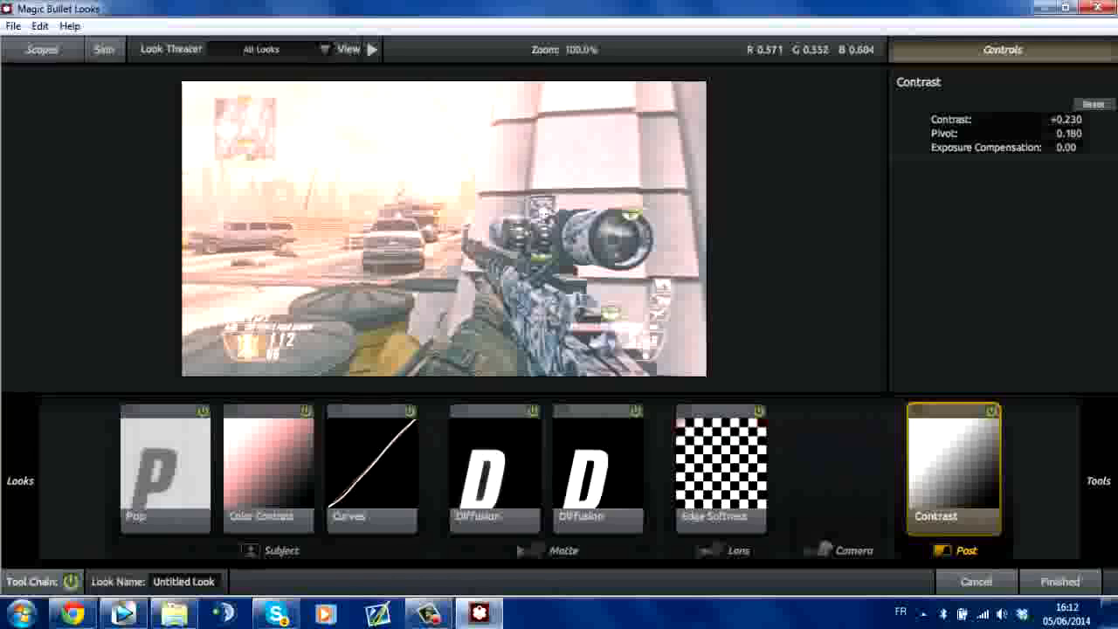
{"action": "left_click_drag", "start_coordinate": [1065, 119], "coordinate": [1048, 134]}
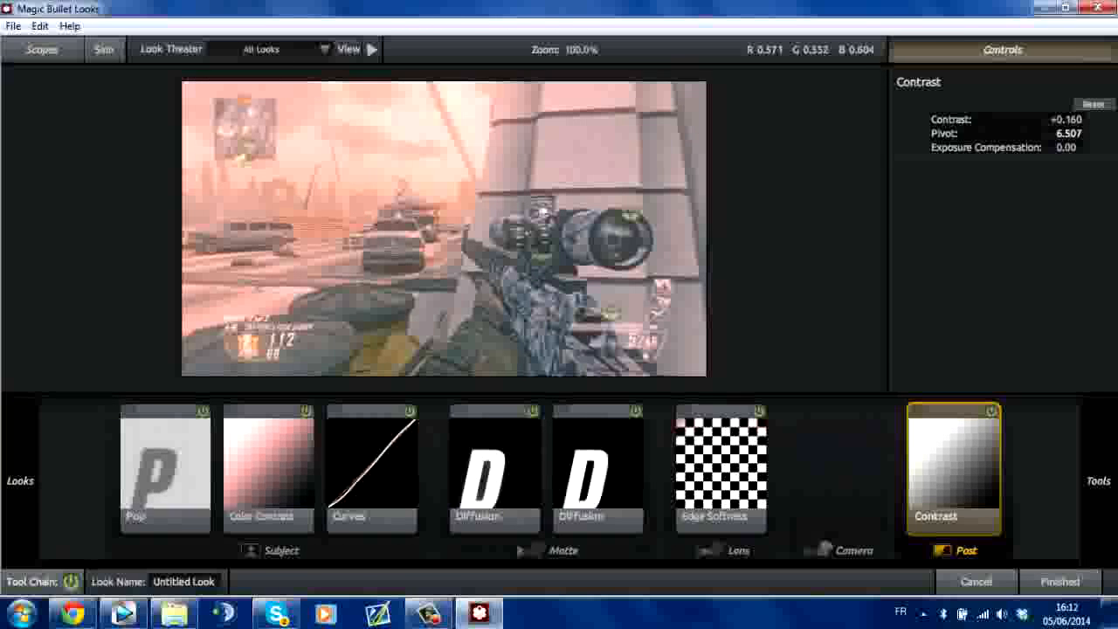
{"action": "left_click_drag", "start_coordinate": [1069, 133], "coordinate": [1048, 134]}
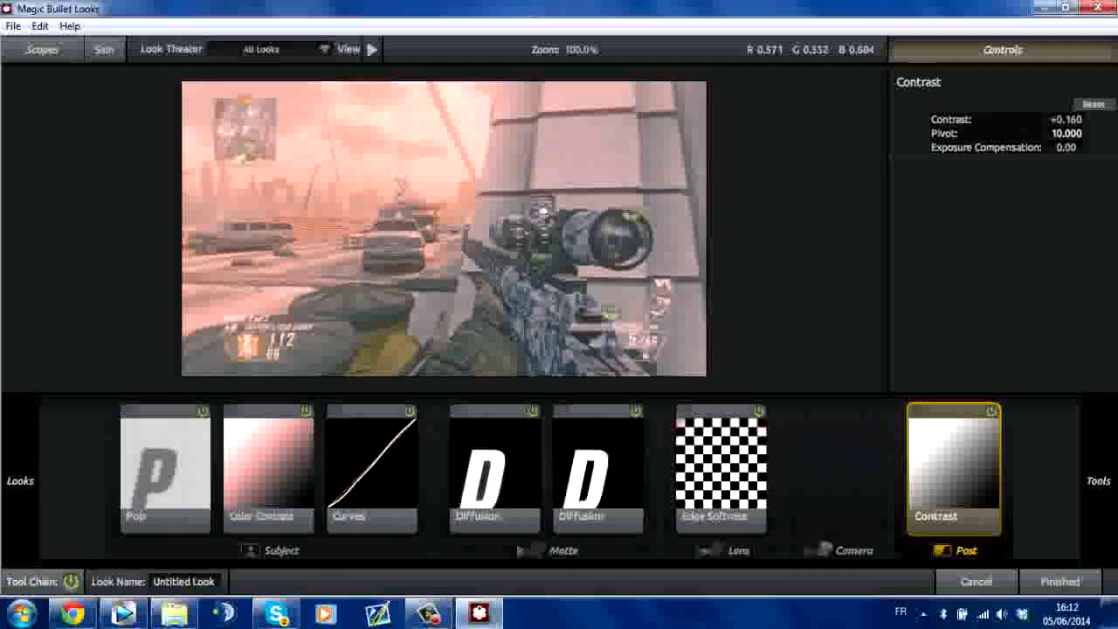
{"action": "left_click_drag", "start_coordinate": [1068, 134], "coordinate": [1029, 134]}
- Add a Curves tool to the Post section, ahead of the Contrast tool
{"action": "left_click", "coordinate": [842, 550]}
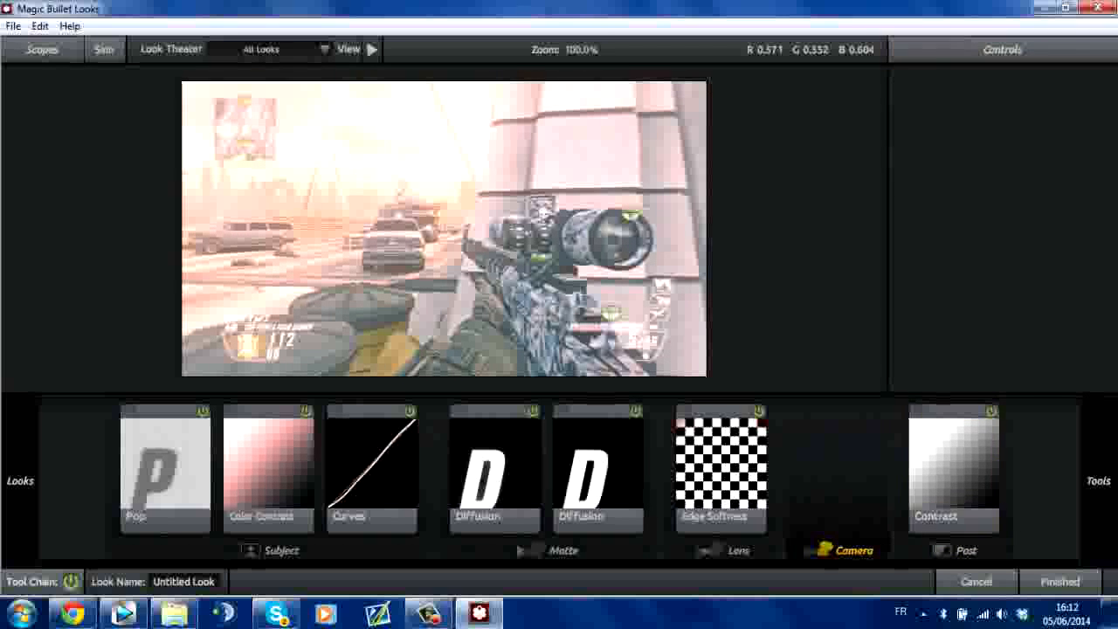
{"action": "scroll", "coordinate": [908, 227], "scroll_direction": "down", "scroll_amount": 10}
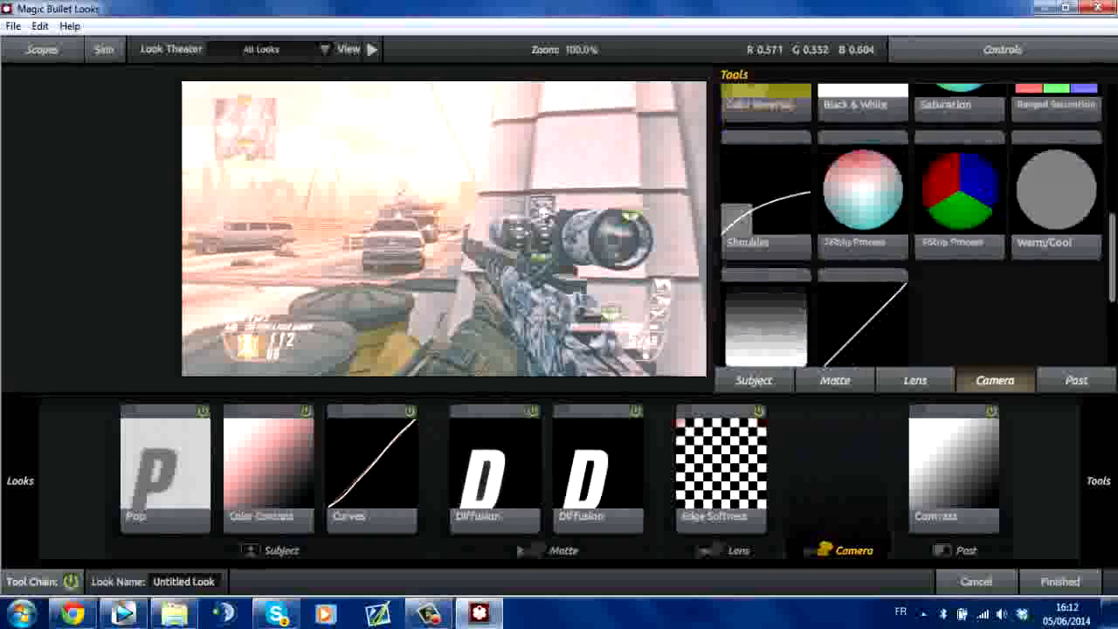
{"action": "left_click_drag", "start_coordinate": [863, 214], "coordinate": [901, 471]}
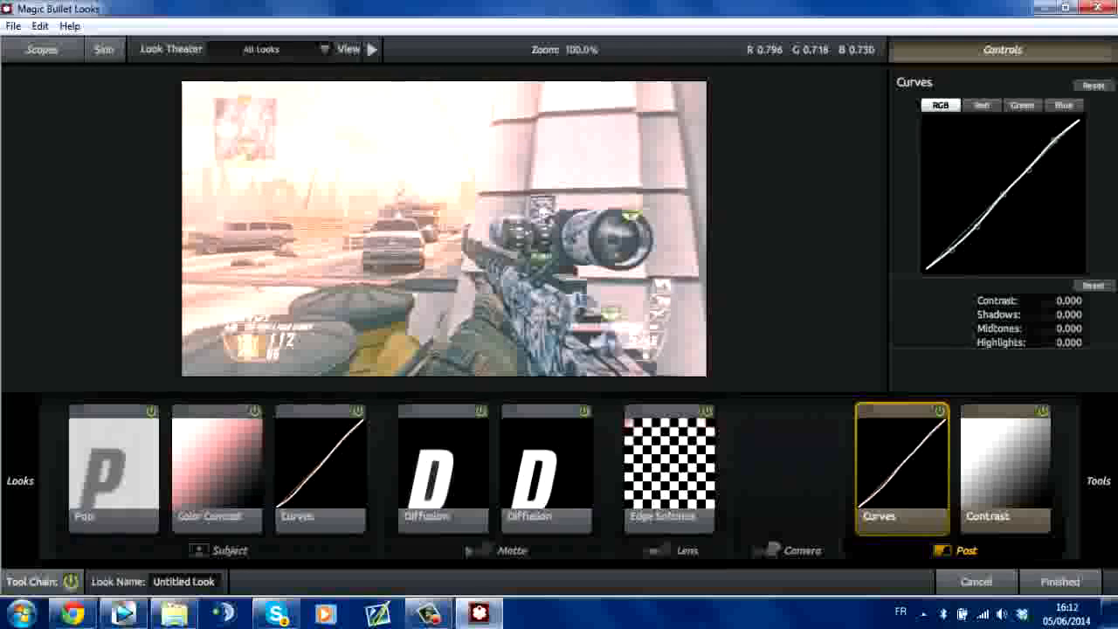
- Shape the Post Curves' red channel into a slight S by lowering the shadow points and raising the highlight points
{"action": "left_click", "coordinate": [980, 105]}
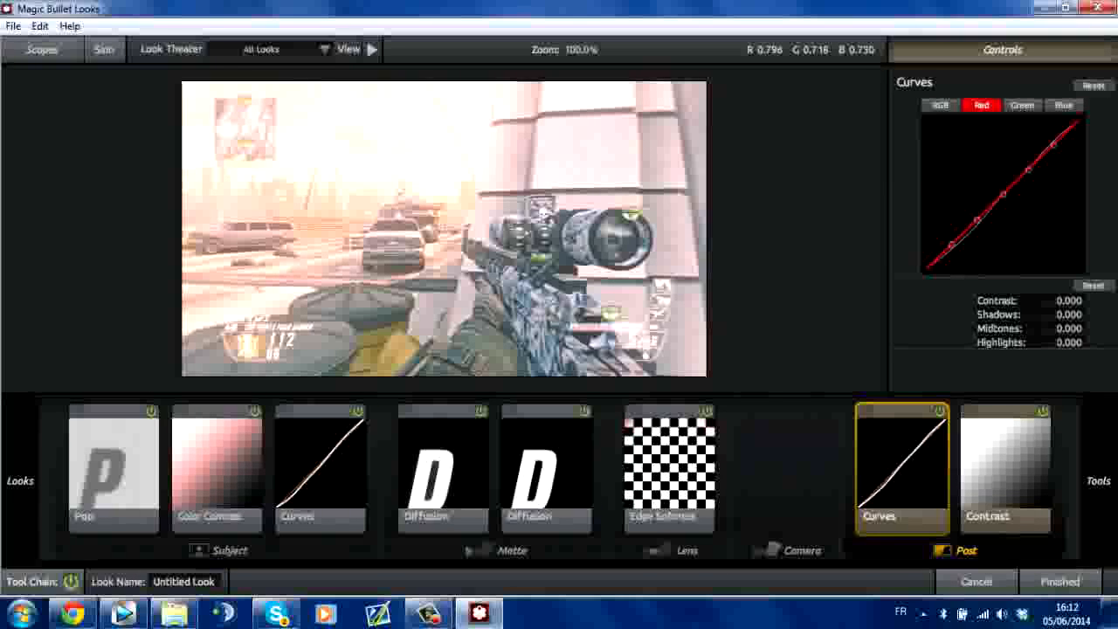
{"action": "left_click_drag", "start_coordinate": [976, 218], "coordinate": [951, 248]}
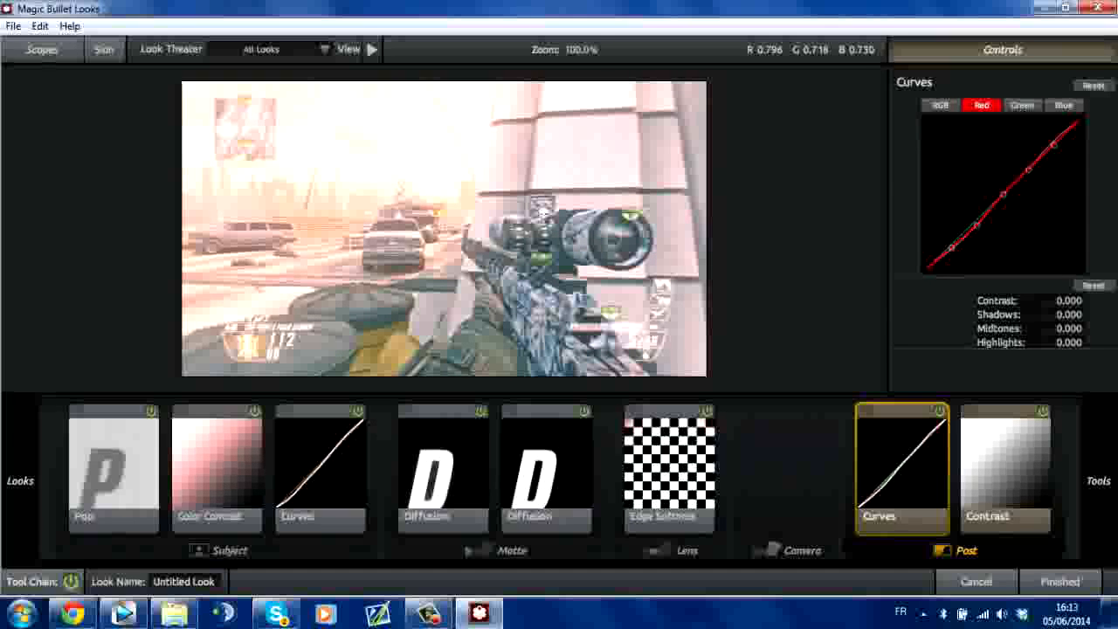
{"action": "left_click_drag", "start_coordinate": [1053, 143], "coordinate": [1028, 152]}
{"action": "left_click_drag", "start_coordinate": [1028, 161], "coordinate": [1028, 167]}
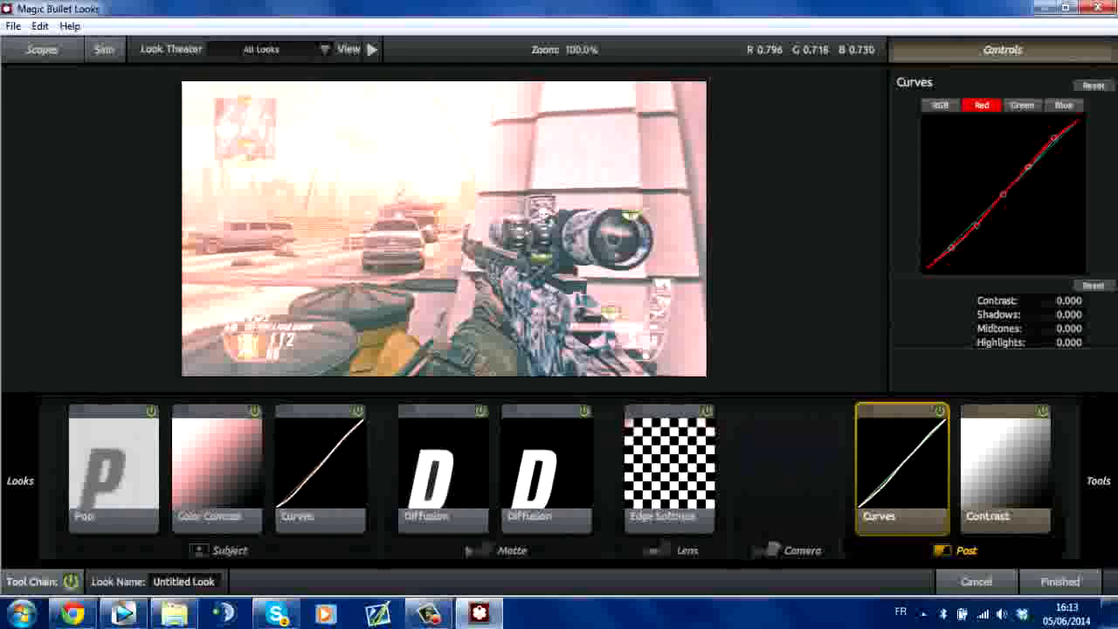
- Add the Spot Exposure tool to the Camera section of the tool chain
{"action": "left_click", "coordinate": [789, 486]}
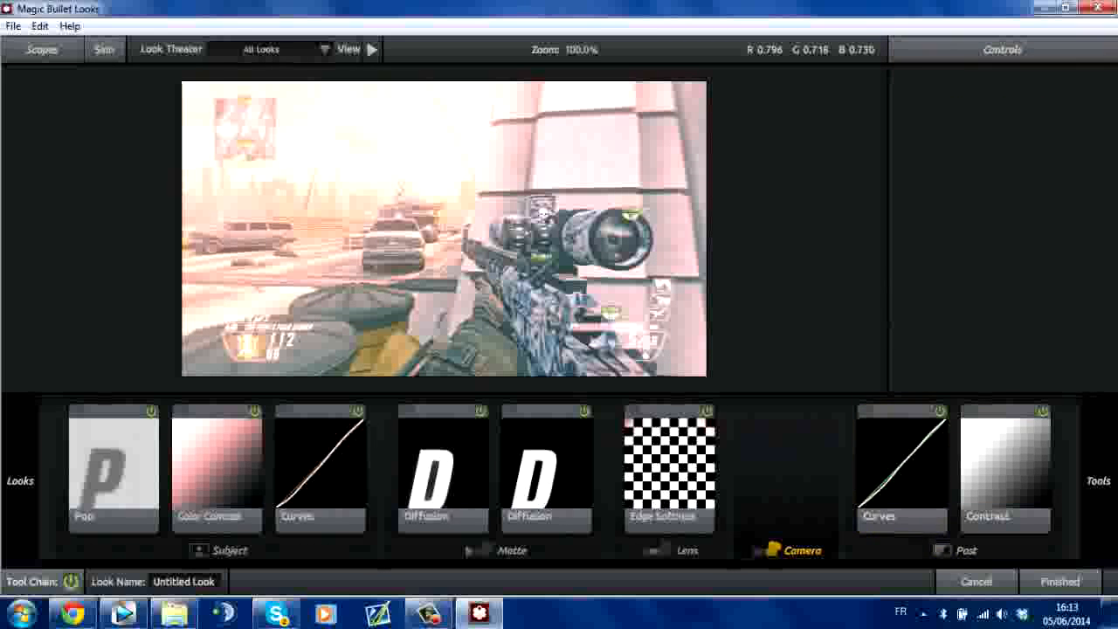
{"action": "left_click", "coordinate": [511, 550]}
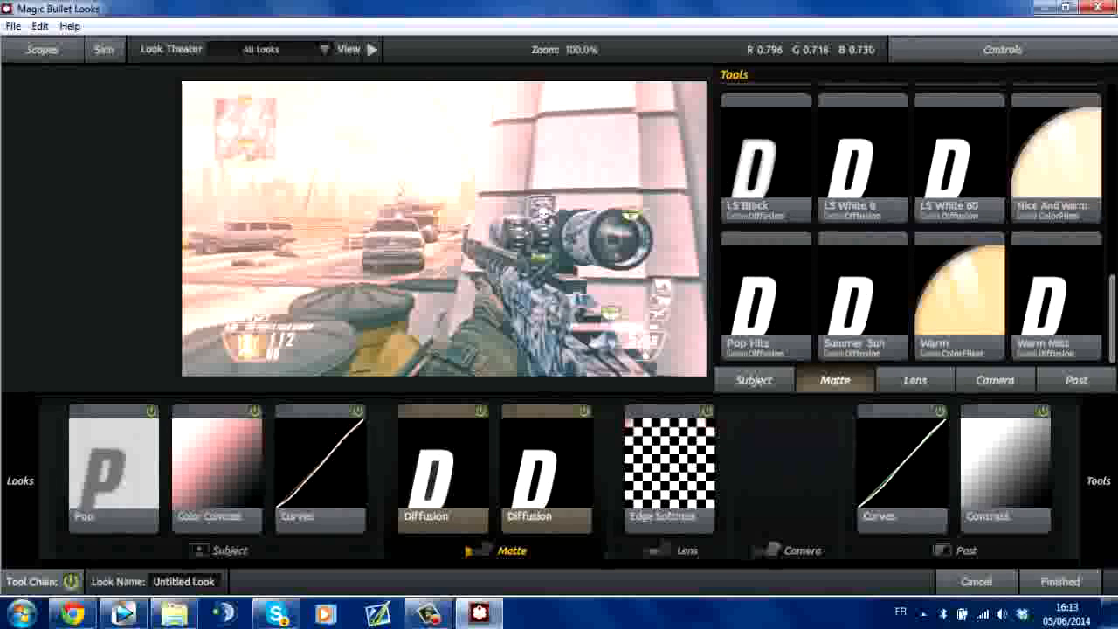
{"action": "left_click_drag", "start_coordinate": [959, 297], "coordinate": [737, 432]}
{"action": "left_click", "coordinate": [751, 471]}
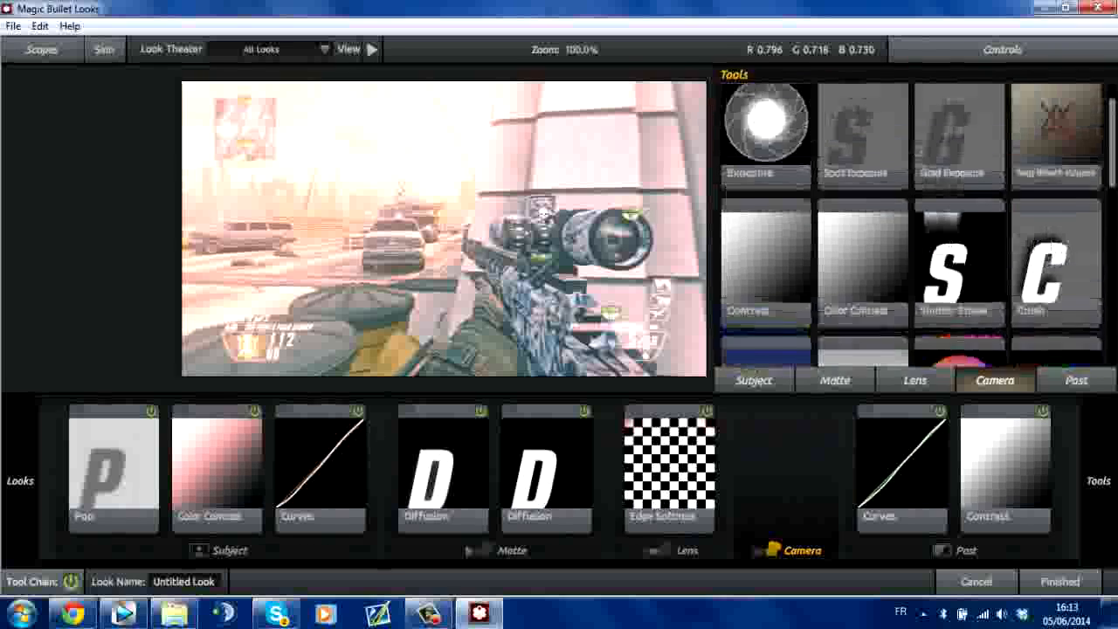
{"action": "left_click_drag", "start_coordinate": [856, 166], "coordinate": [769, 472]}
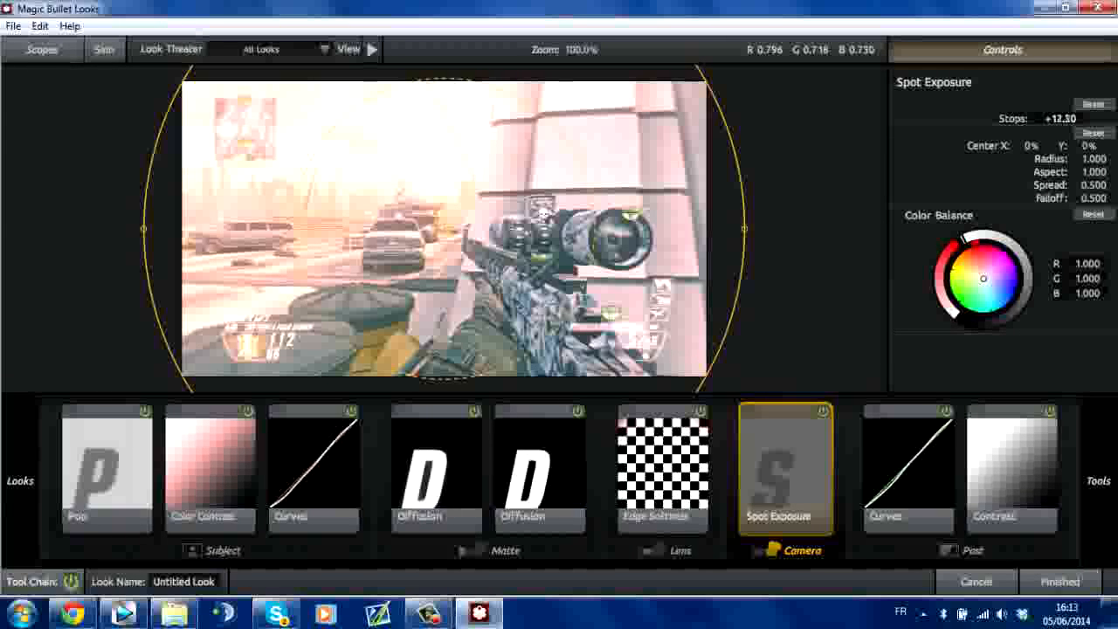
- Set the Spot Exposure to +0.50 stops and switch the tool off and on to compare the effect
{"action": "mouse_move", "coordinate": [1060, 119]}
{"action": "left_mouse_down"}
{"action": "mouse_move", "coordinate": [1011, 119]}
{"action": "mouse_move", "coordinate": [1110, 118]}
{"action": "mouse_move", "coordinate": [1070, 119]}
{"action": "left_mouse_up"}
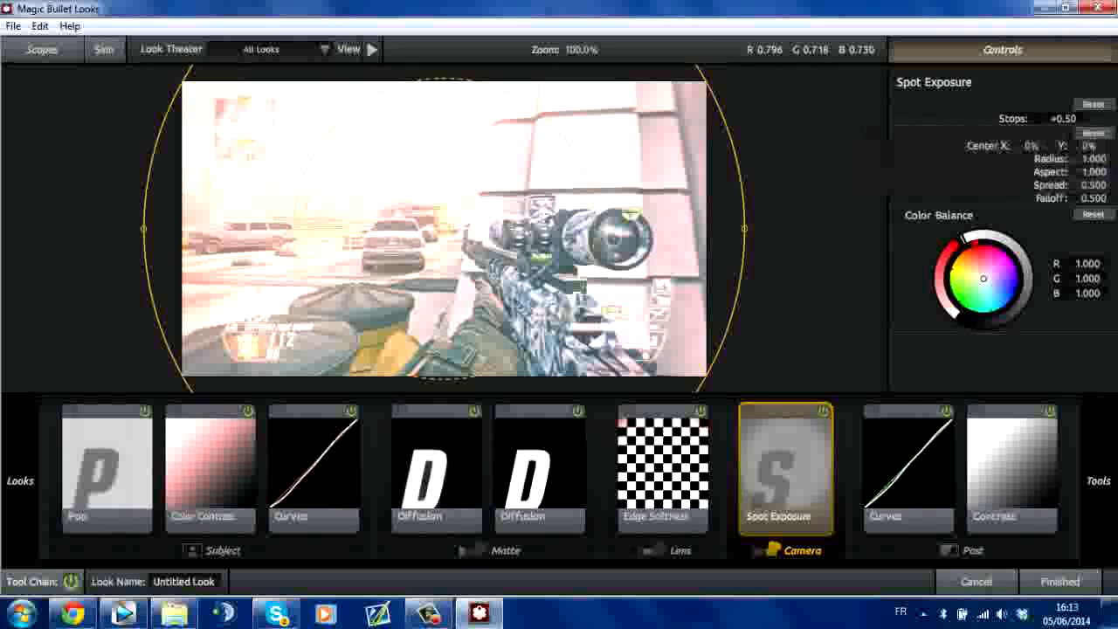
{"action": "left_click", "coordinate": [824, 411]}
{"action": "left_click", "coordinate": [824, 410]}
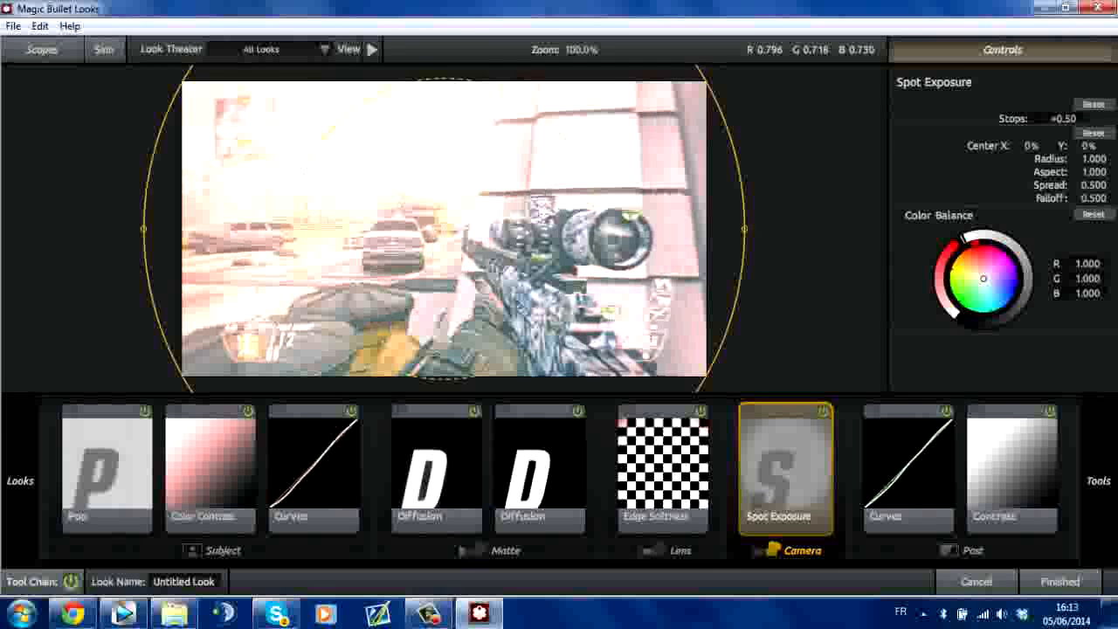
- Shape the Spot Exposure: center about +40.2%, -36.9%, radius 0.602, aspect 1.510, spread 0.557, color balance 0.848; apply the look
{"action": "left_click_drag", "start_coordinate": [443, 228], "coordinate": [643, 169]}
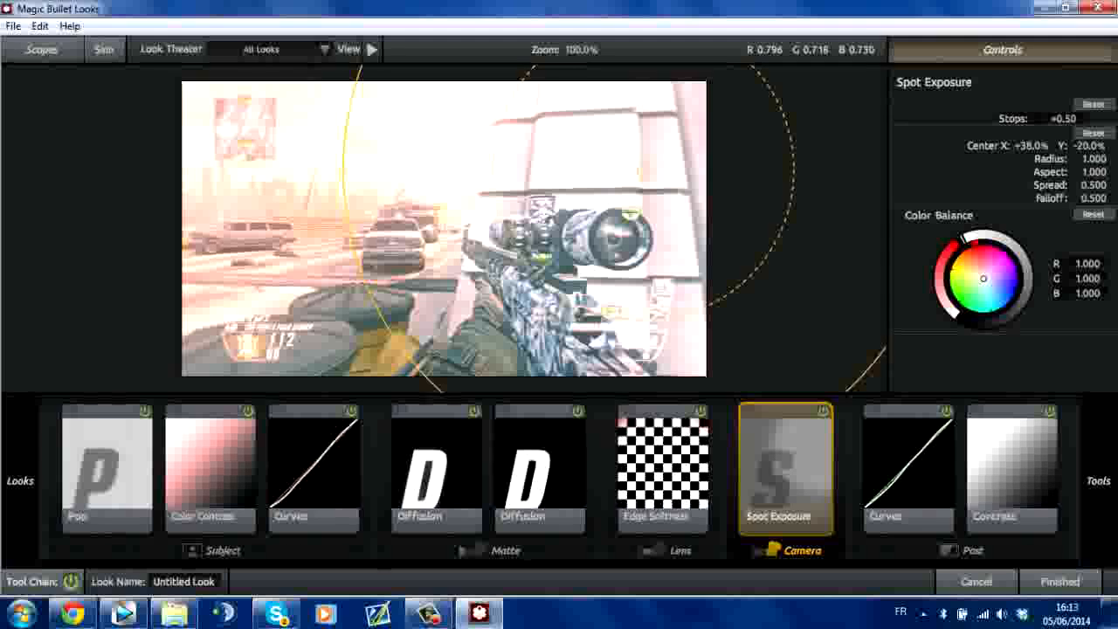
{"action": "mouse_move", "coordinate": [1093, 185]}
{"action": "left_mouse_down"}
{"action": "mouse_move", "coordinate": [1109, 185]}
{"action": "mouse_move", "coordinate": [1083, 159]}
{"action": "mouse_move", "coordinate": [1091, 185]}
{"action": "mouse_move", "coordinate": [1099, 172]}
{"action": "left_mouse_up"}
{"action": "left_click_drag", "start_coordinate": [778, 169], "coordinate": [868, 108]}
{"action": "mouse_move", "coordinate": [672, 108]}
{"action": "left_mouse_down"}
{"action": "mouse_move", "coordinate": [684, 102]}
{"action": "mouse_move", "coordinate": [632, 124]}
{"action": "mouse_move", "coordinate": [360, 80]}
{"action": "mouse_move", "coordinate": [306, 102]}
{"action": "mouse_move", "coordinate": [683, 111]}
{"action": "mouse_move", "coordinate": [671, 105]}
{"action": "left_mouse_up"}
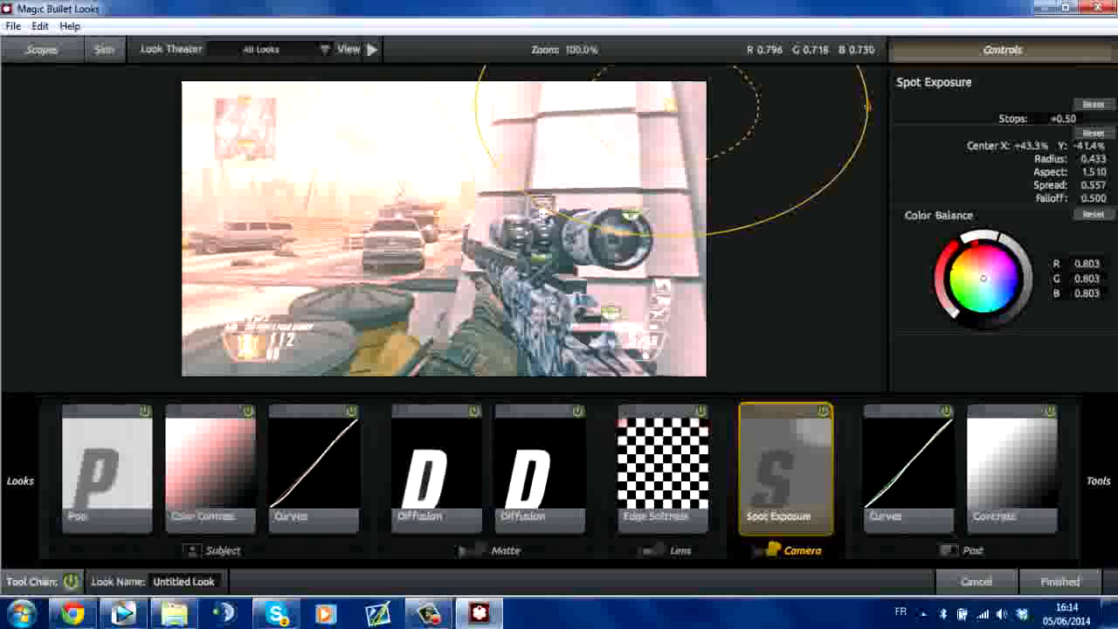
{"action": "left_click_drag", "start_coordinate": [1000, 236], "coordinate": [990, 233]}
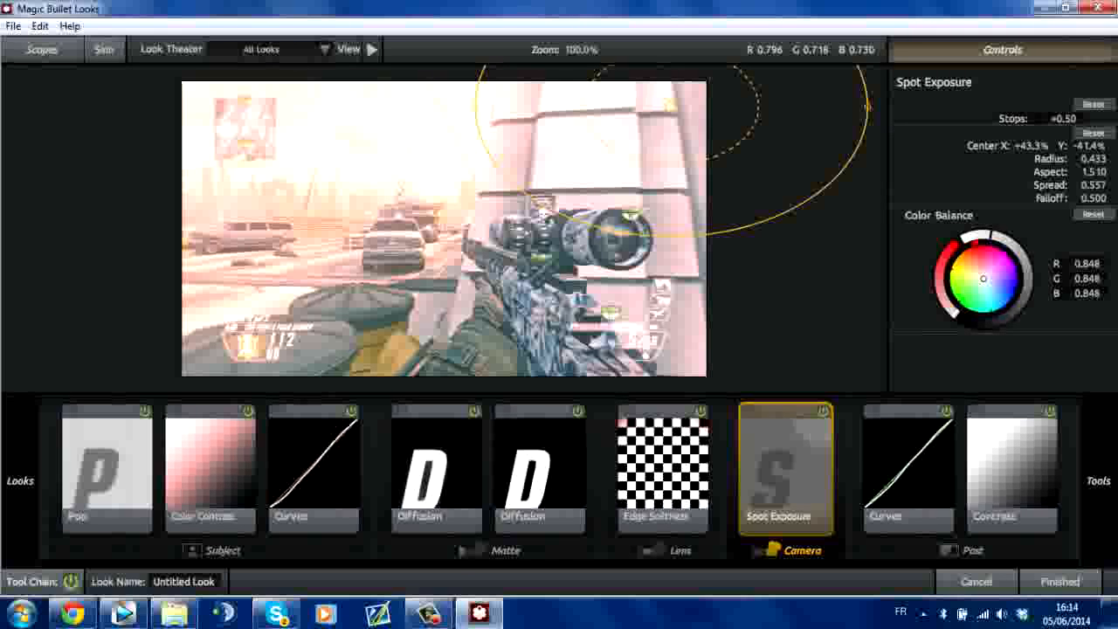
{"action": "left_click_drag", "start_coordinate": [867, 106], "coordinate": [943, 108]}
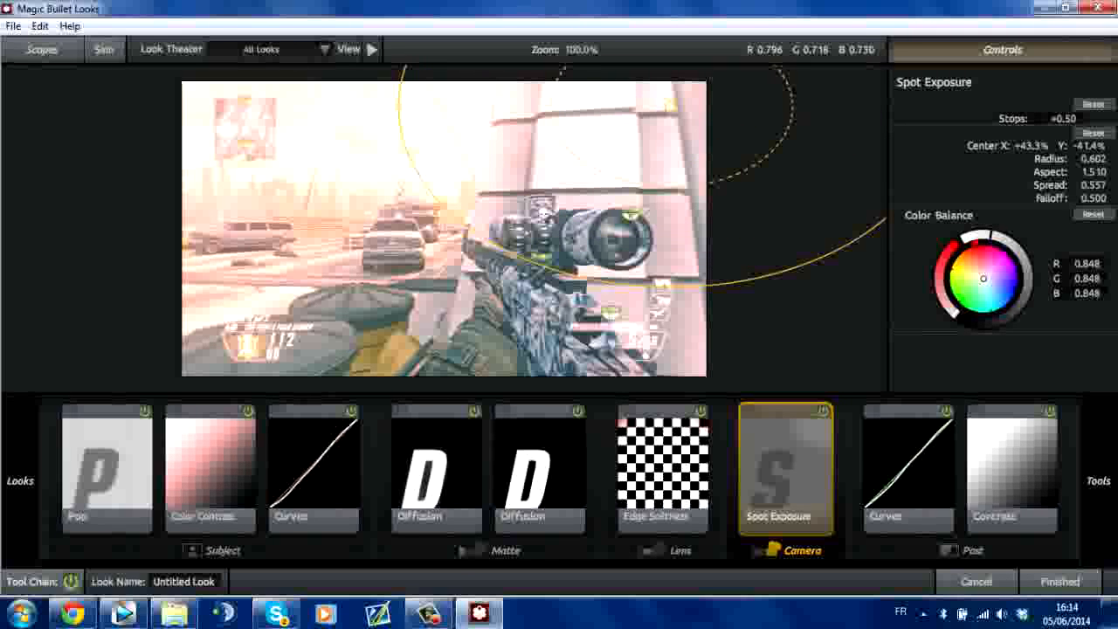
{"action": "left_click_drag", "start_coordinate": [669, 103], "coordinate": [654, 119]}
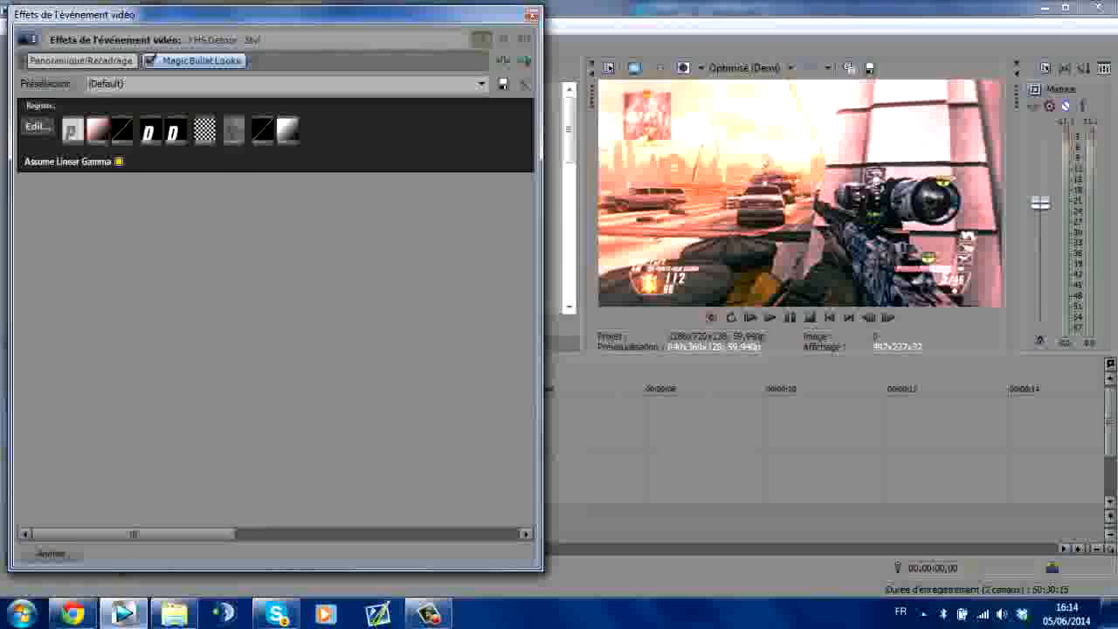
- Reopen the look to check the Spot Exposure and Post Curves tools, and adjust the Pop tool's amount
{"action": "left_click", "coordinate": [37, 126]}
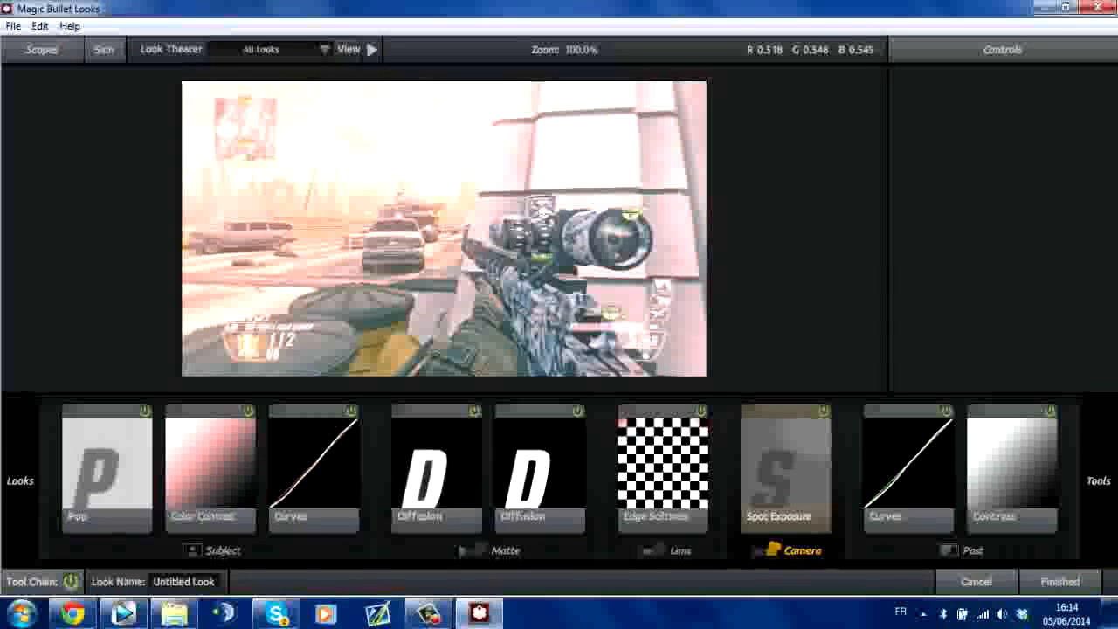
{"action": "left_click", "coordinate": [785, 472]}
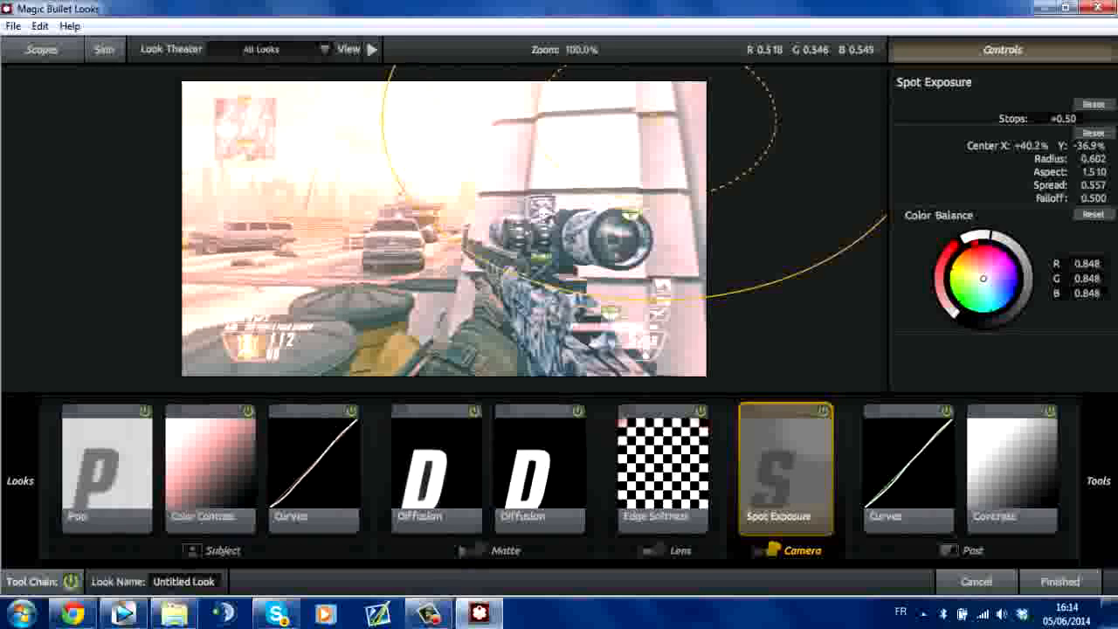
{"action": "left_click", "coordinate": [908, 472]}
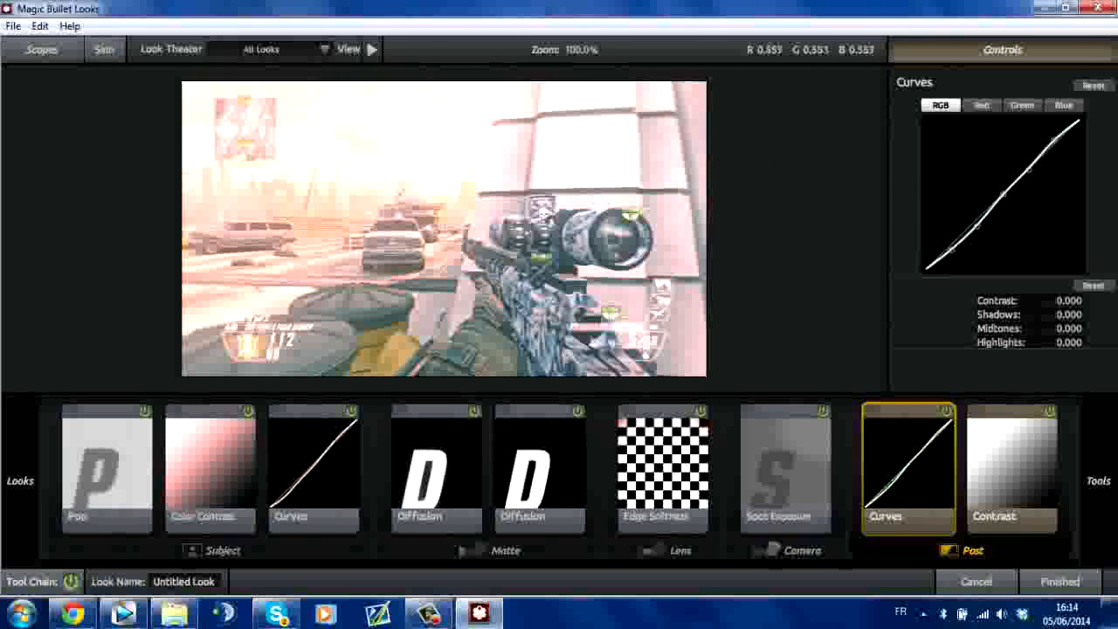
{"action": "left_click", "coordinate": [1060, 581]}
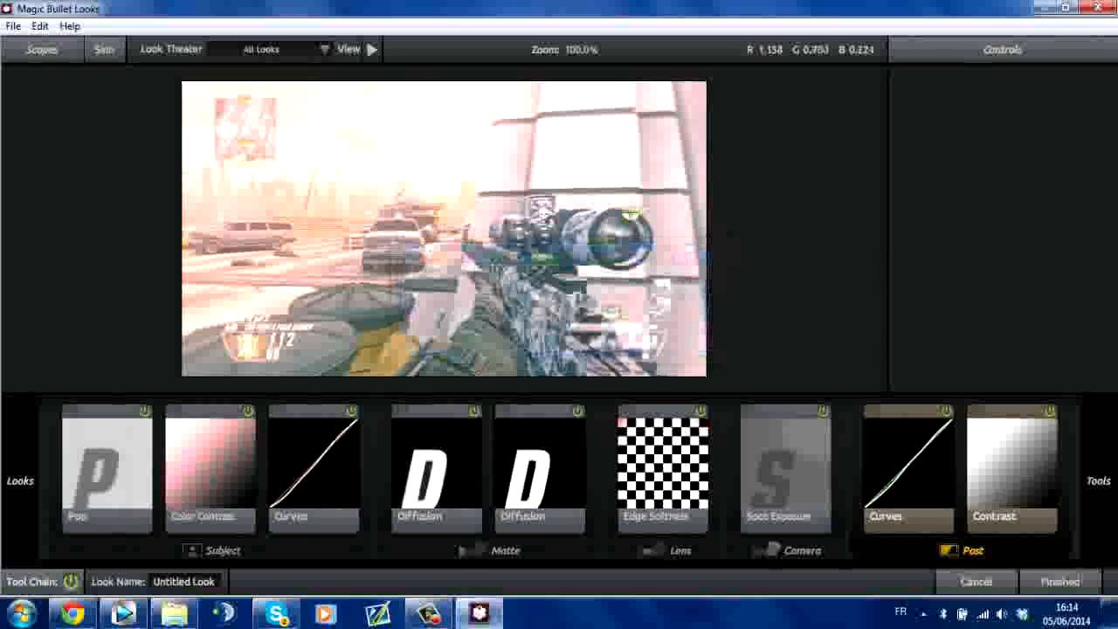
{"action": "left_click", "coordinate": [107, 467]}
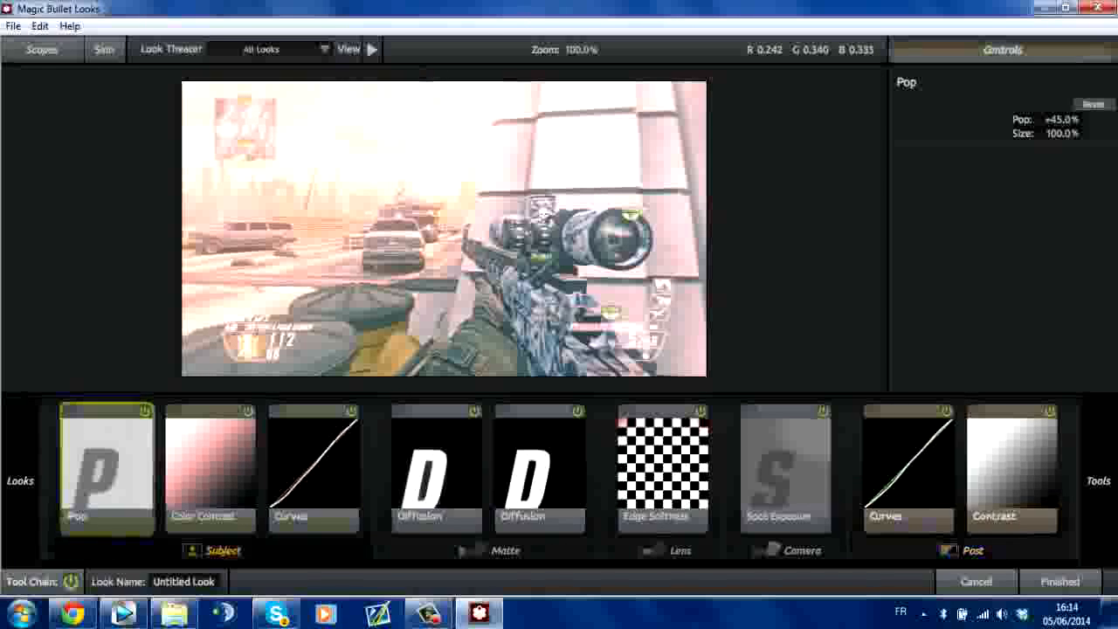
{"action": "left_click_drag", "start_coordinate": [1063, 119], "coordinate": [1034, 120]}
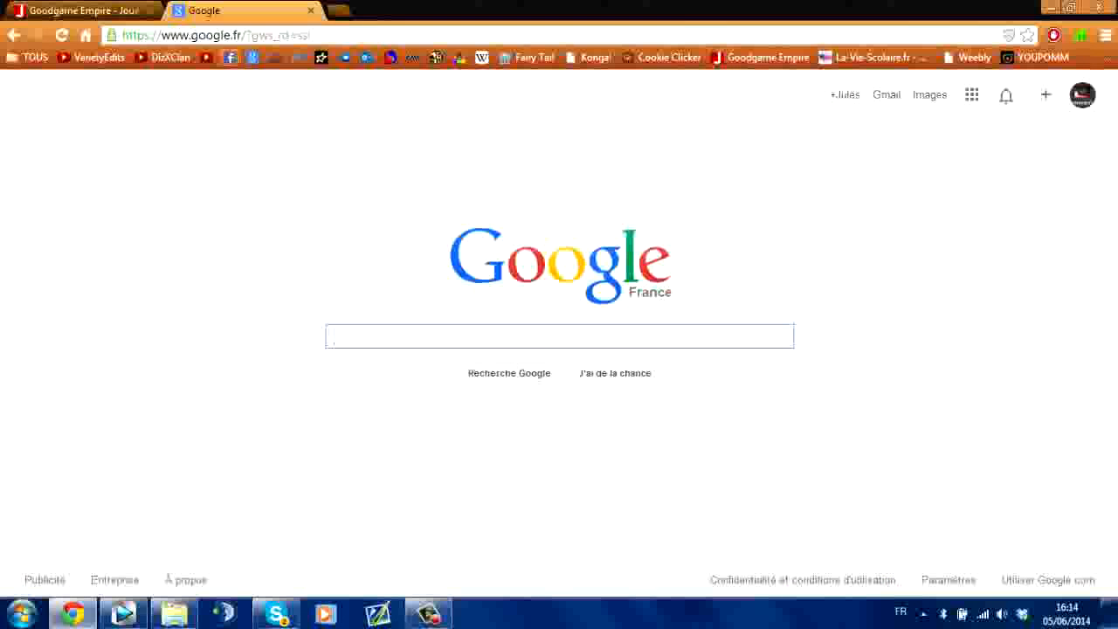
- Open YouTube in Chrome and search for "pack de cc mbl"
{"action": "left_click", "coordinate": [207, 58]}
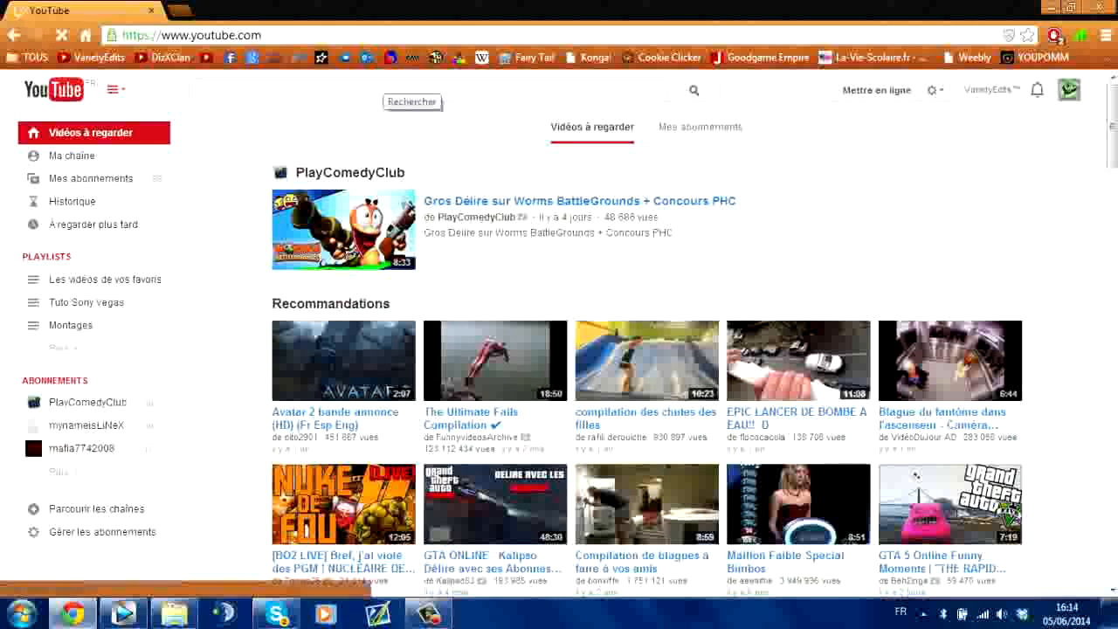
{"action": "type", "text": "a"}
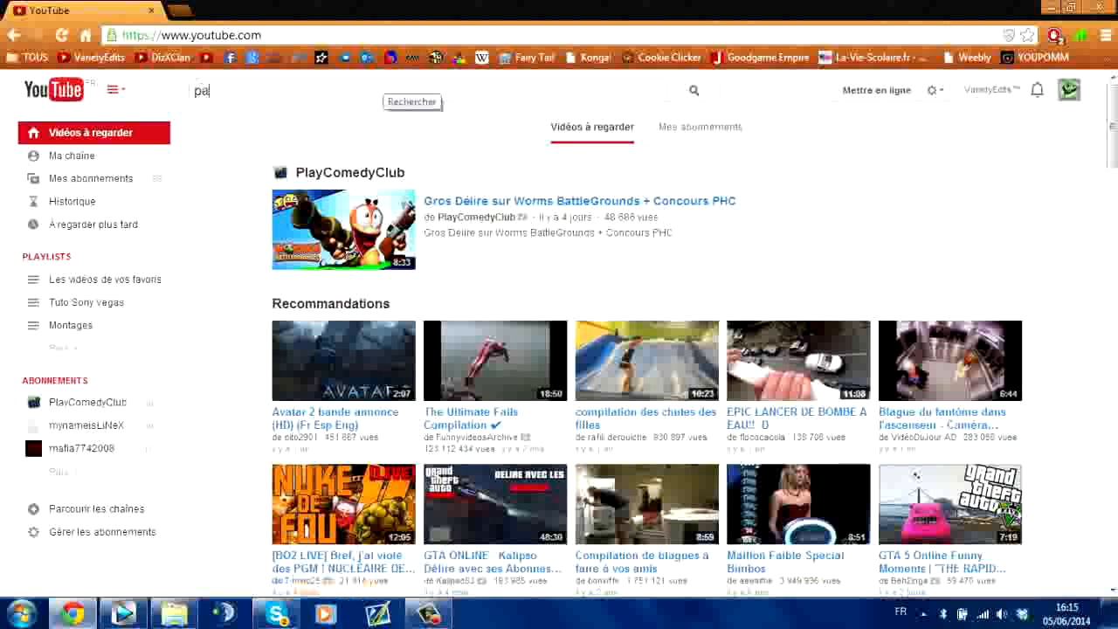
{"action": "type", "text": "ck de cc mbl"}
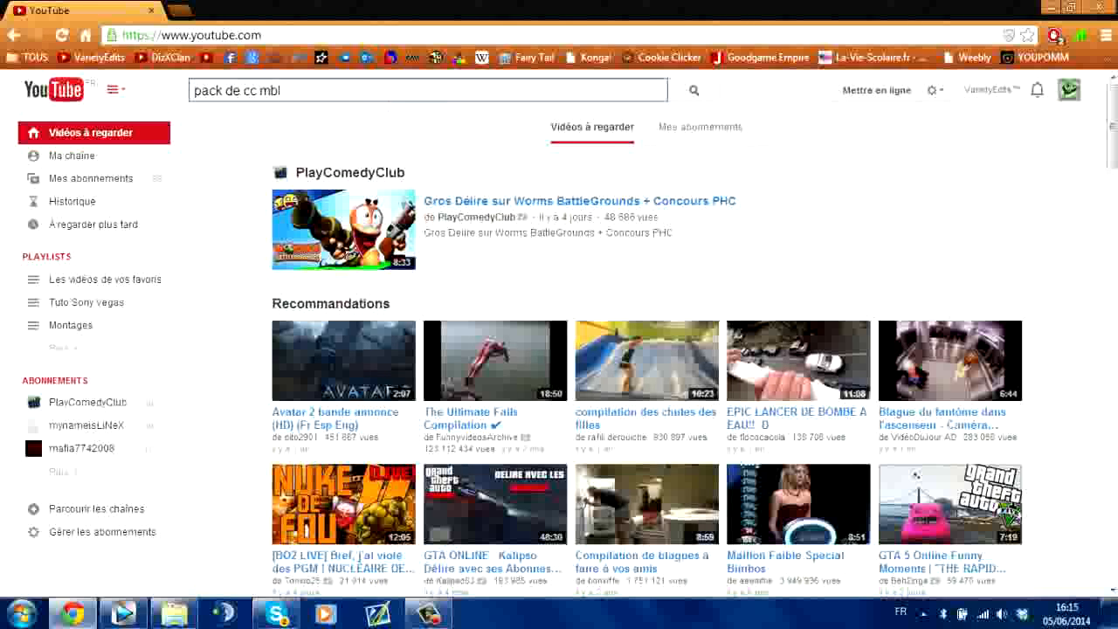
{"action": "key", "text": "Return"}
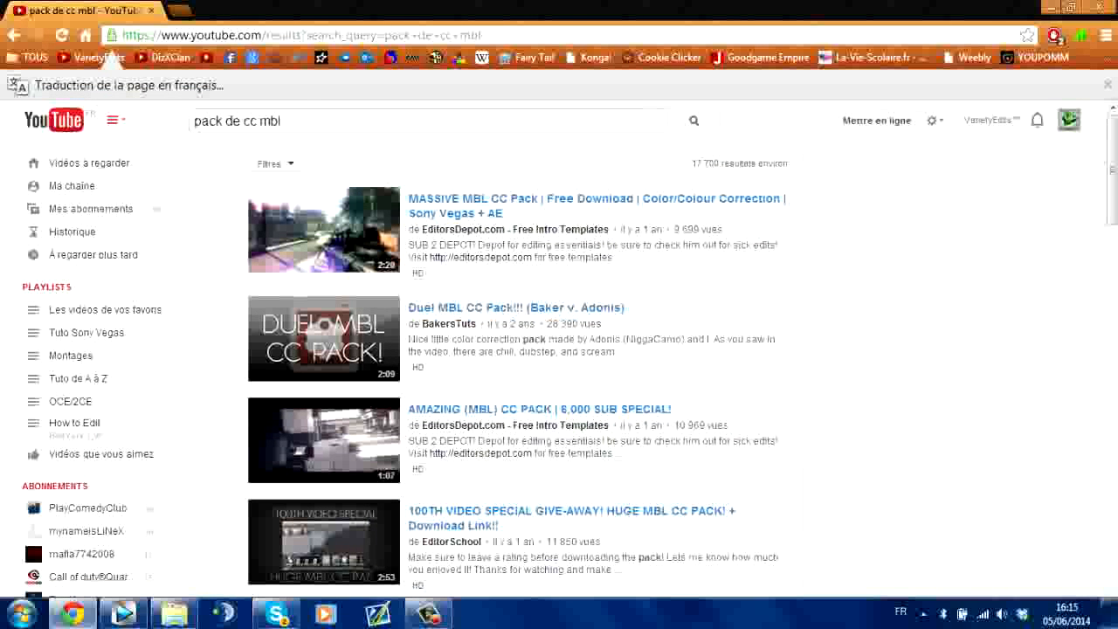
- Open the video "AMAZING (MBL) CC PACK | 6,000 SUB SPECIAL!" from the search results and pause it
{"action": "left_click", "coordinate": [515, 229]}
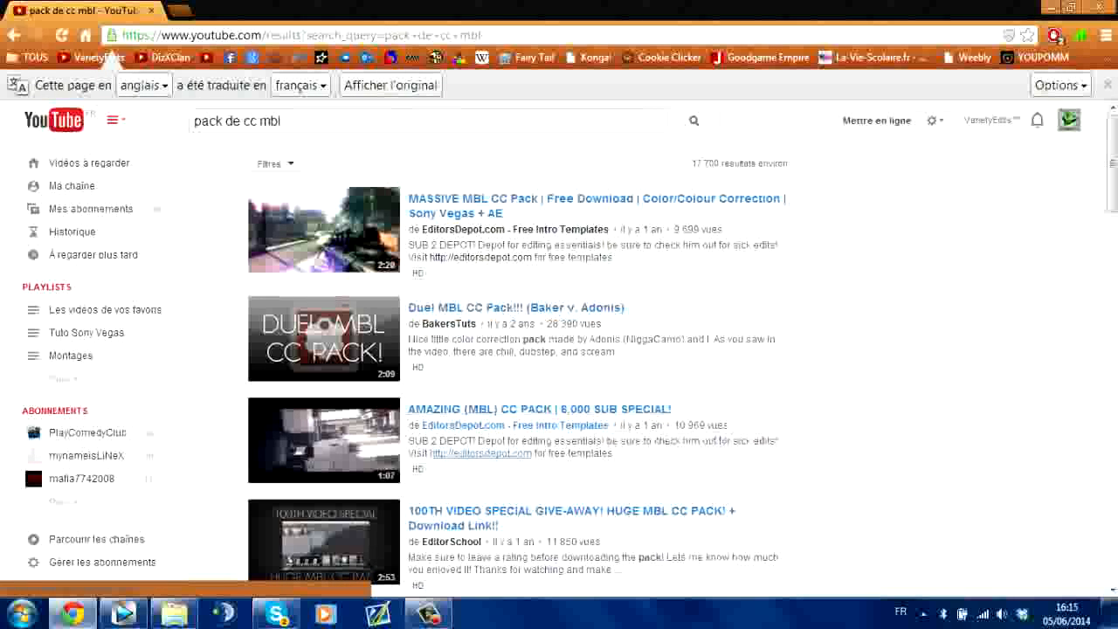
{"action": "left_click", "coordinate": [524, 409]}
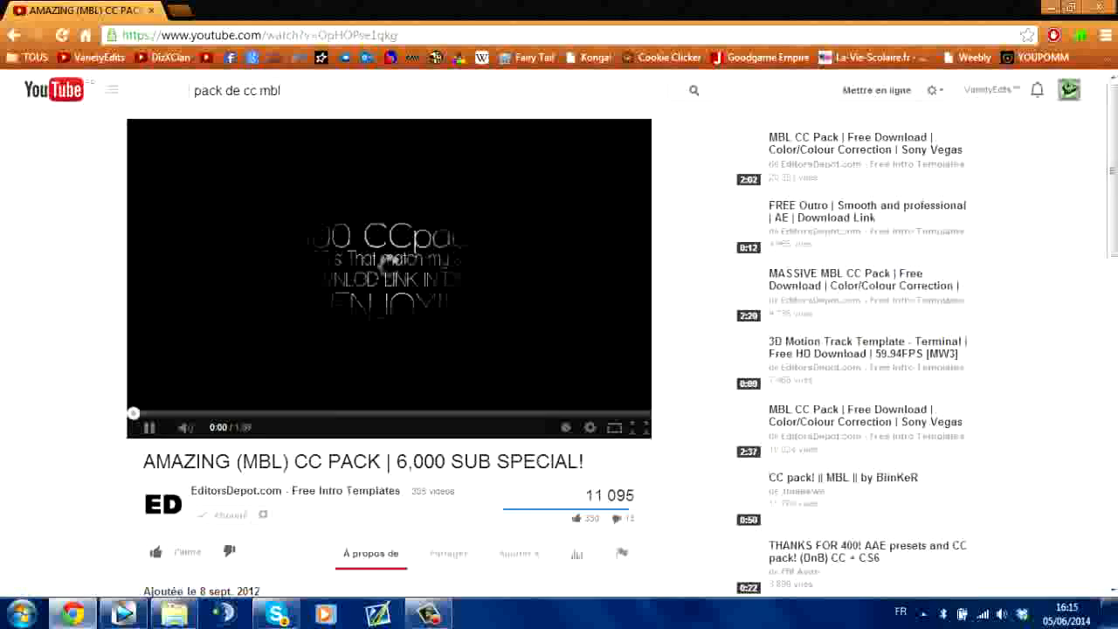
{"action": "left_click", "coordinate": [420, 349]}
- Open the Local folder inside AppData in the personal user folder in Windows Explorer
{"action": "left_click", "coordinate": [21, 613]}
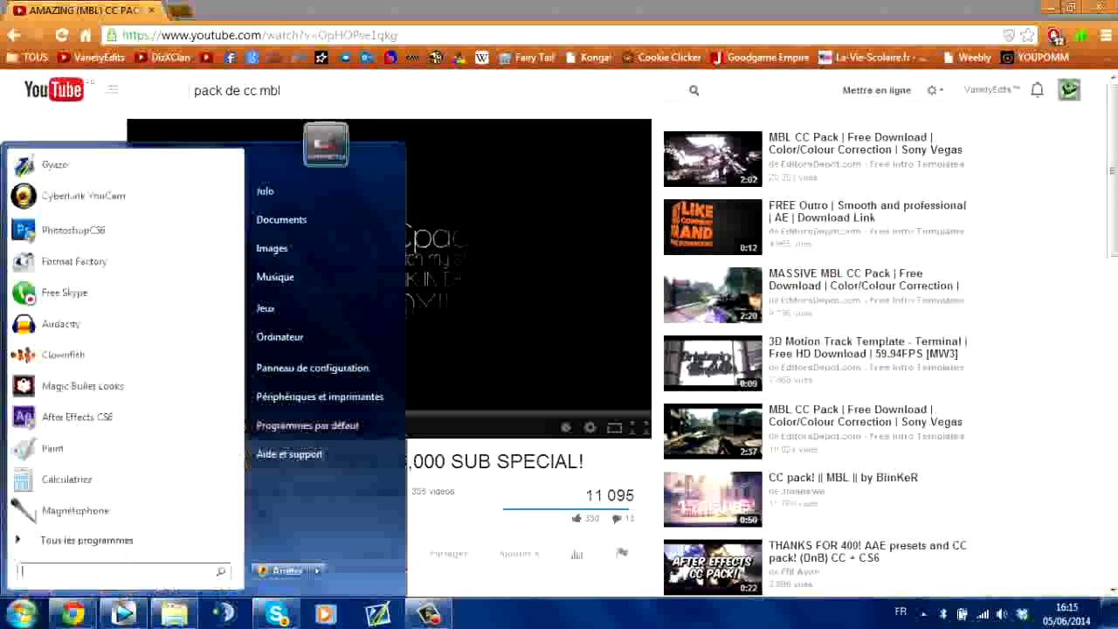
{"action": "left_click", "coordinate": [264, 191]}
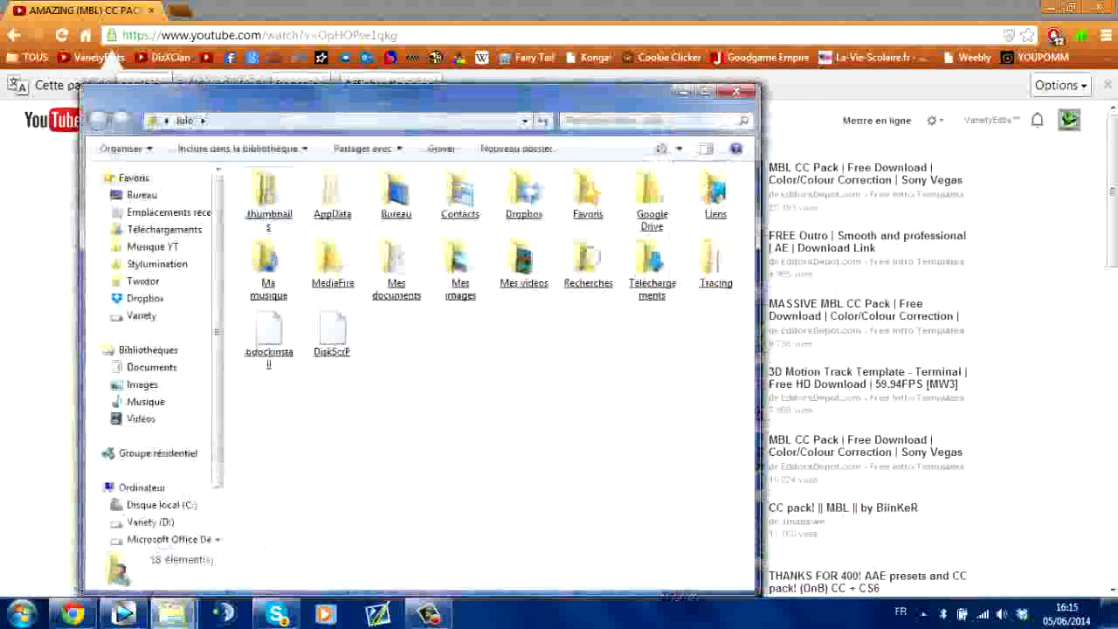
{"action": "double_click", "coordinate": [332, 197]}
{"action": "double_click", "coordinate": [269, 194]}
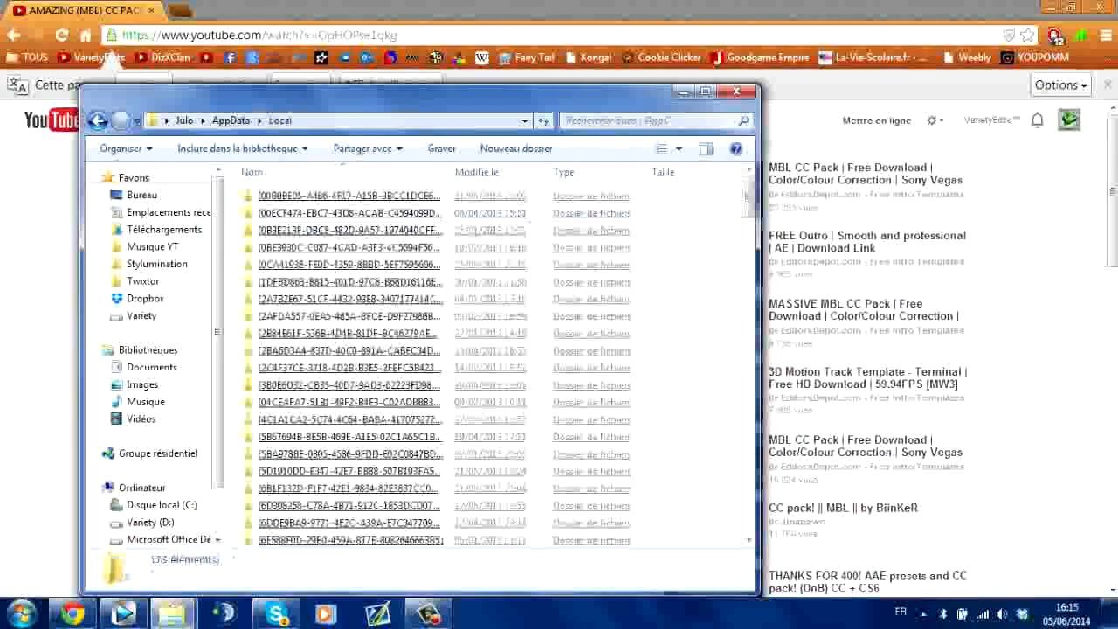
- Find the LooksBuilder folder in Local and open its Looks subfolder, where Magic Bullet Looks presets are stored
{"action": "scroll", "coordinate": [581, 199], "scroll_direction": "down", "scroll_amount": 15}
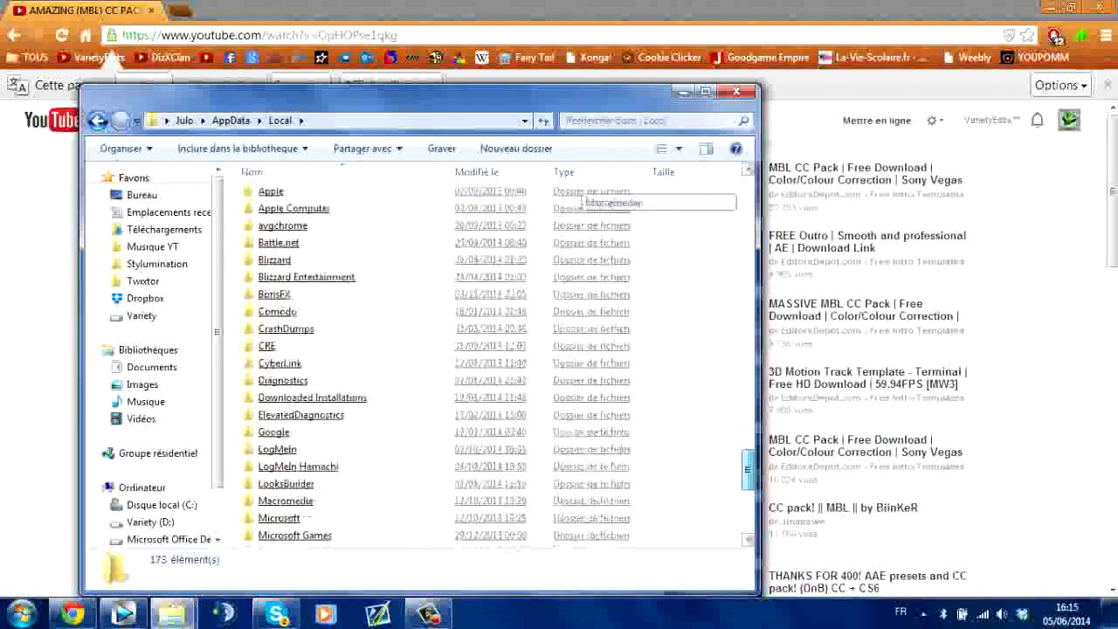
{"action": "scroll", "coordinate": [581, 199], "scroll_direction": "down", "scroll_amount": 1}
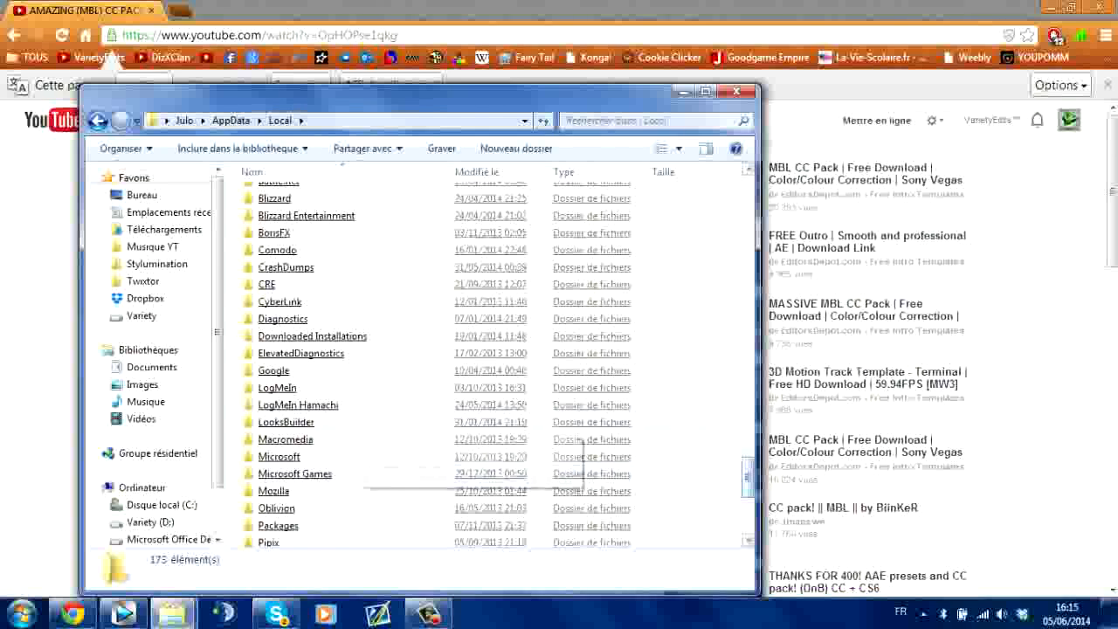
{"action": "left_click", "coordinate": [349, 421]}
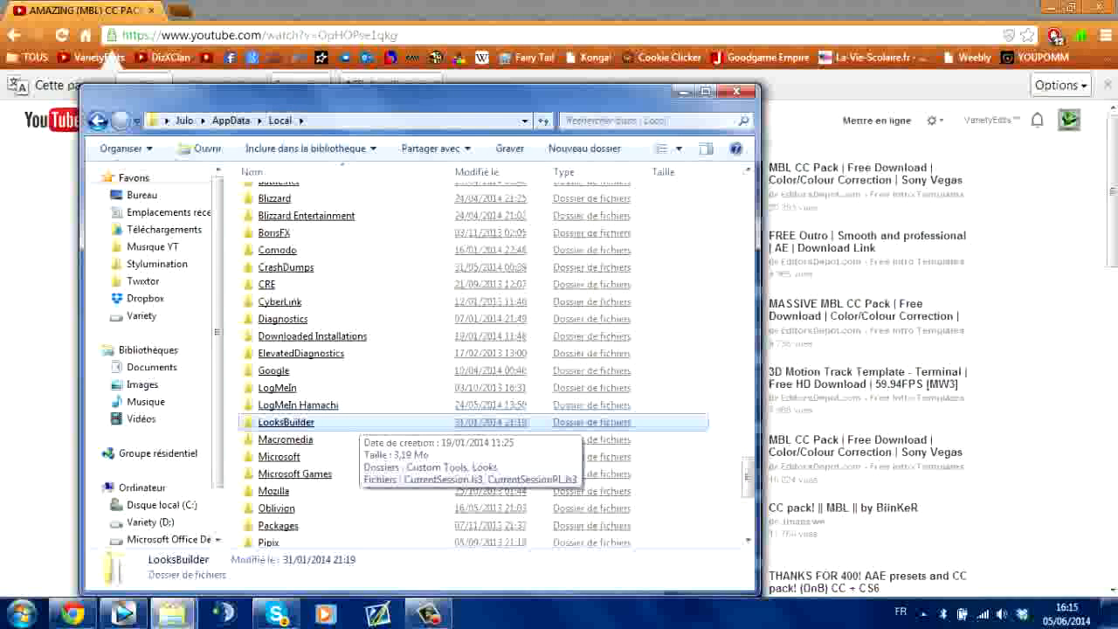
{"action": "key", "text": "Return"}
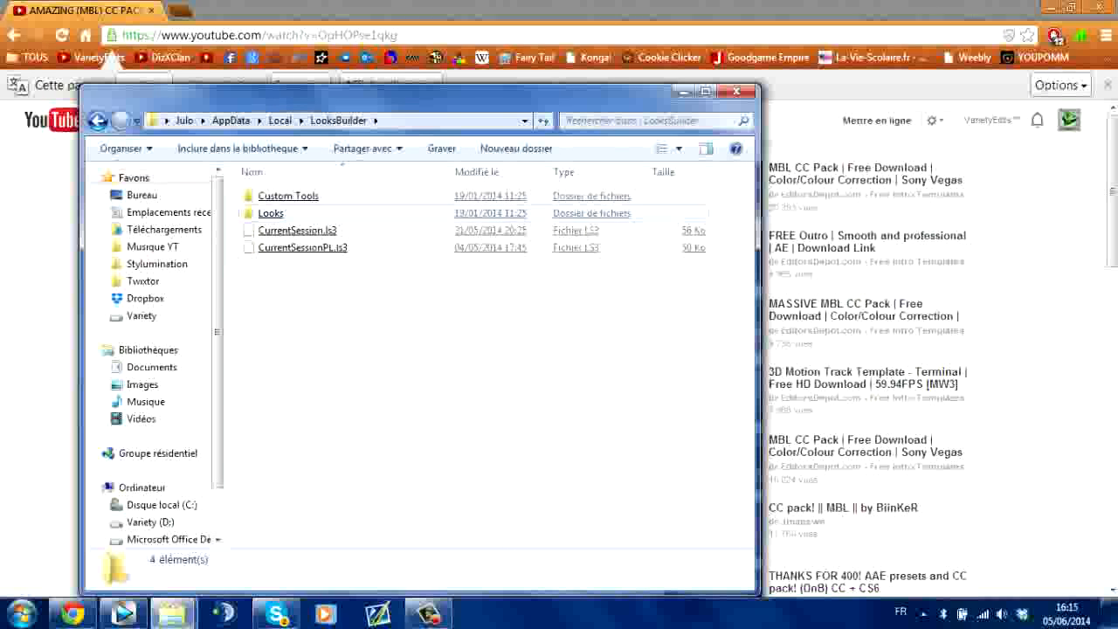
{"action": "left_click", "coordinate": [270, 214]}
{"action": "left_click", "coordinate": [275, 196]}
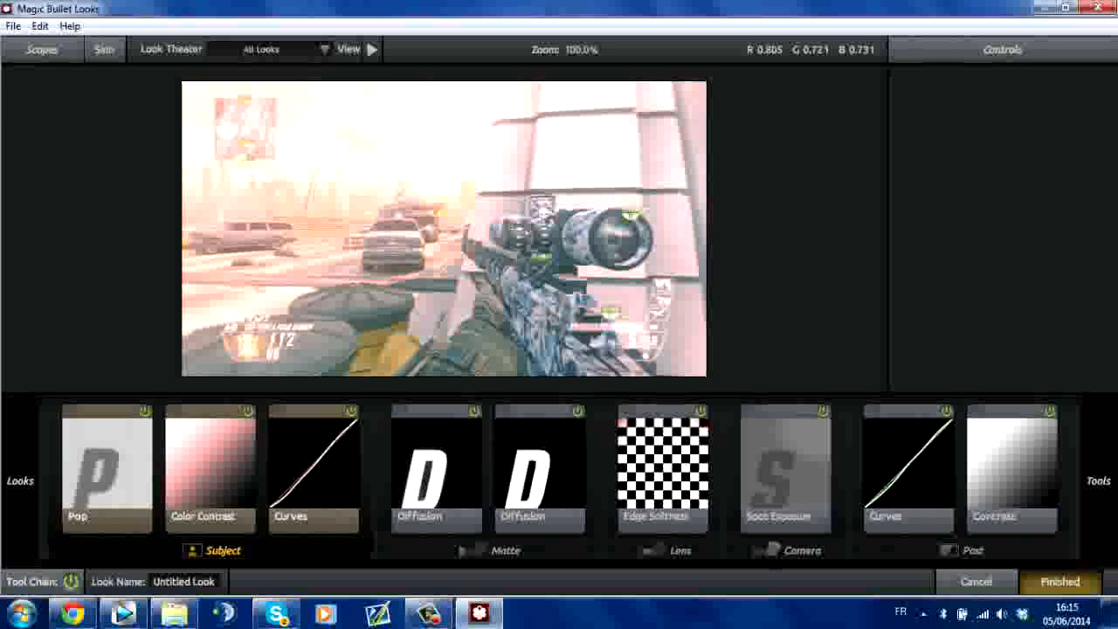
- Finish editing the look in Magic Bullet Looks and remove the effect from the gameplay clip in Vegas Pro
{"action": "left_click", "coordinate": [1059, 581]}
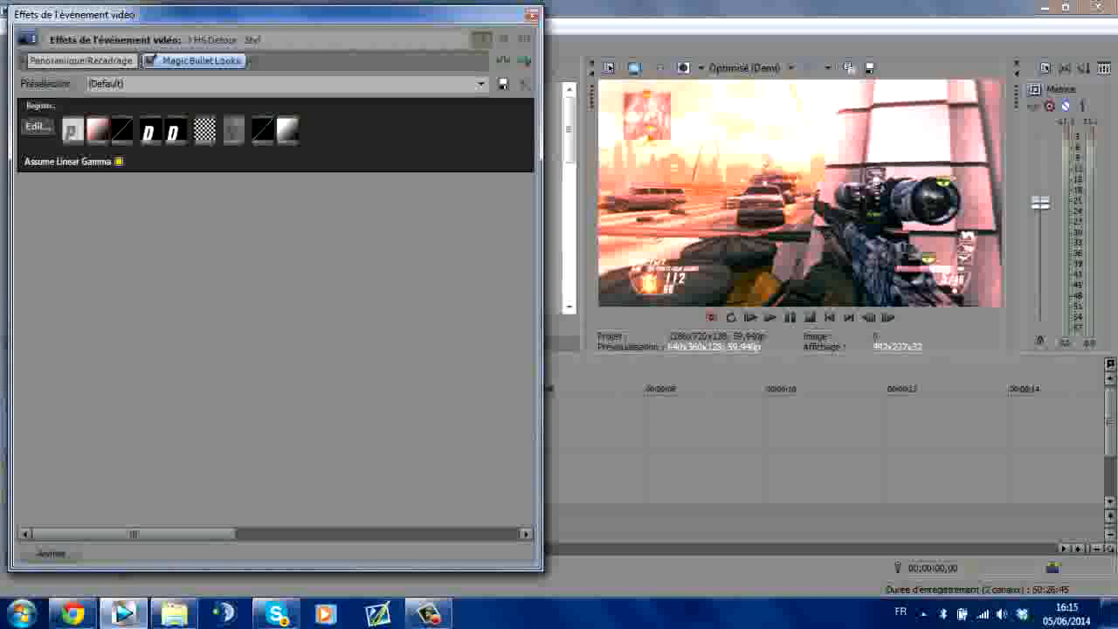
{"action": "left_click", "coordinate": [524, 61]}
{"action": "left_click", "coordinate": [532, 16]}
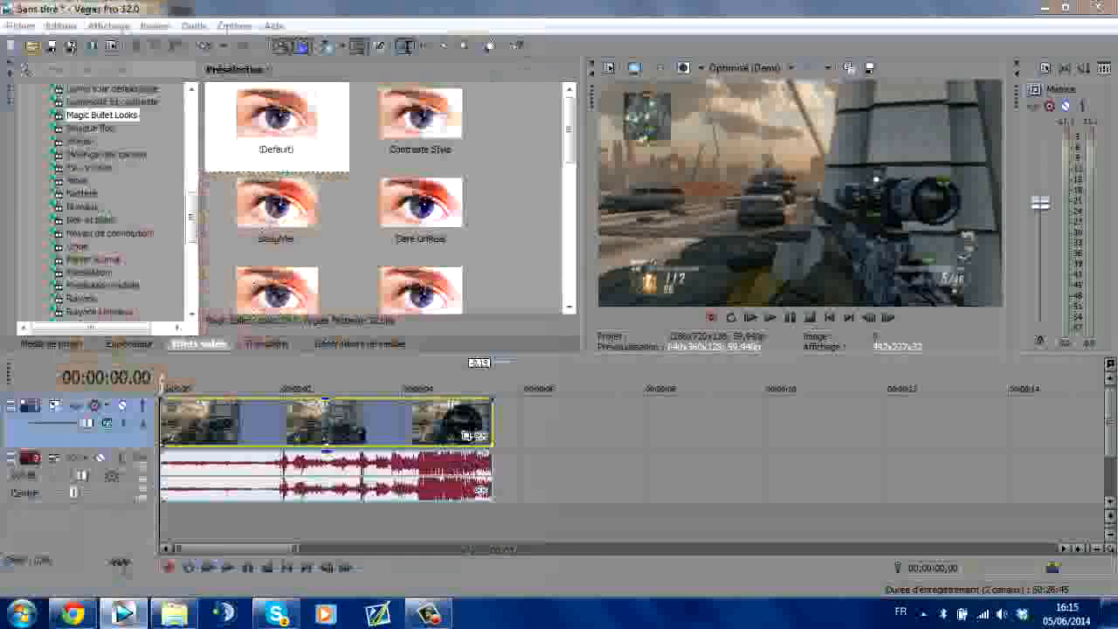